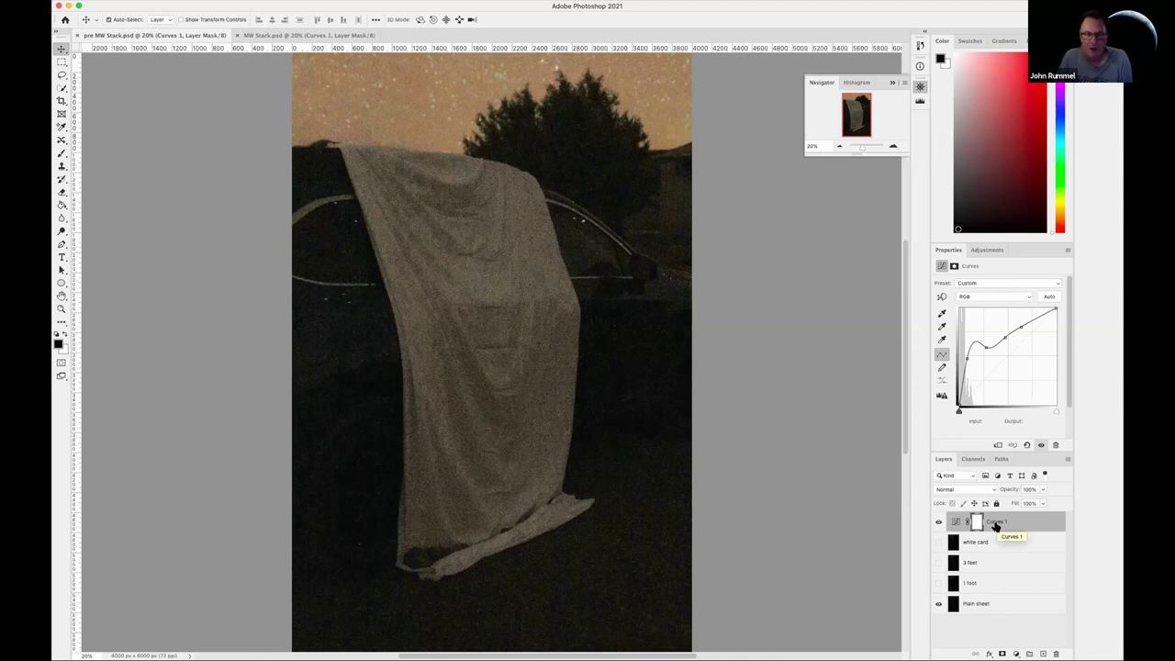
Compare the Plain sheet image with and without the Curves 1 adjustment, leaving the adjustment on.
{"action": "left_click", "coordinate": [936, 524]}
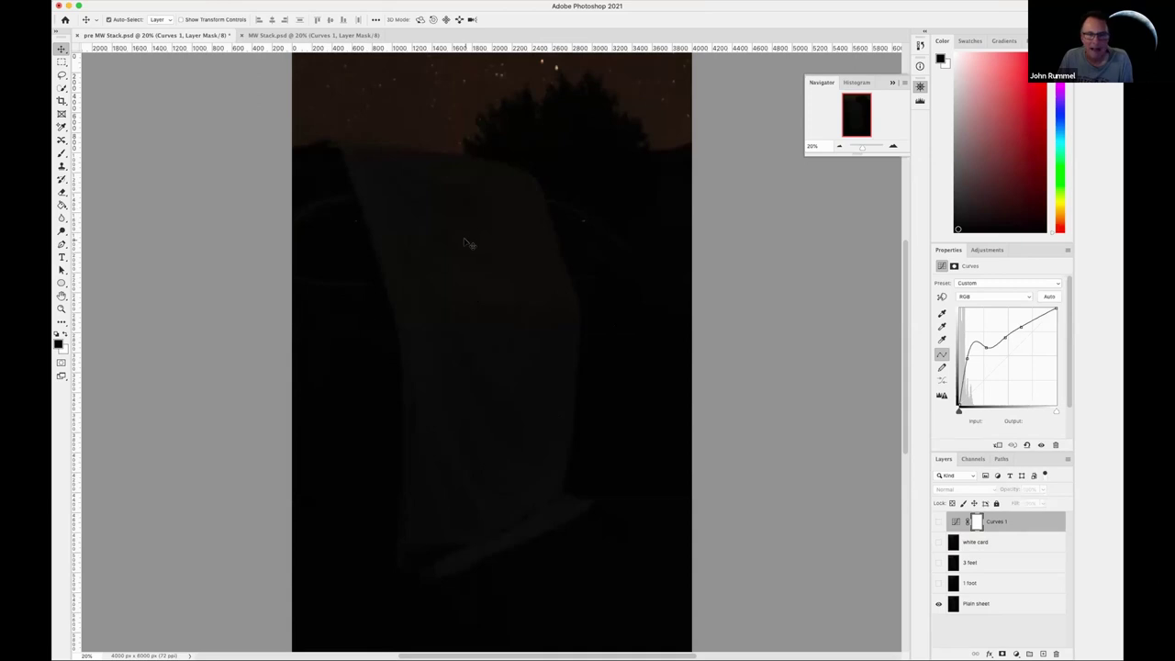
{"action": "left_click", "coordinate": [938, 521]}
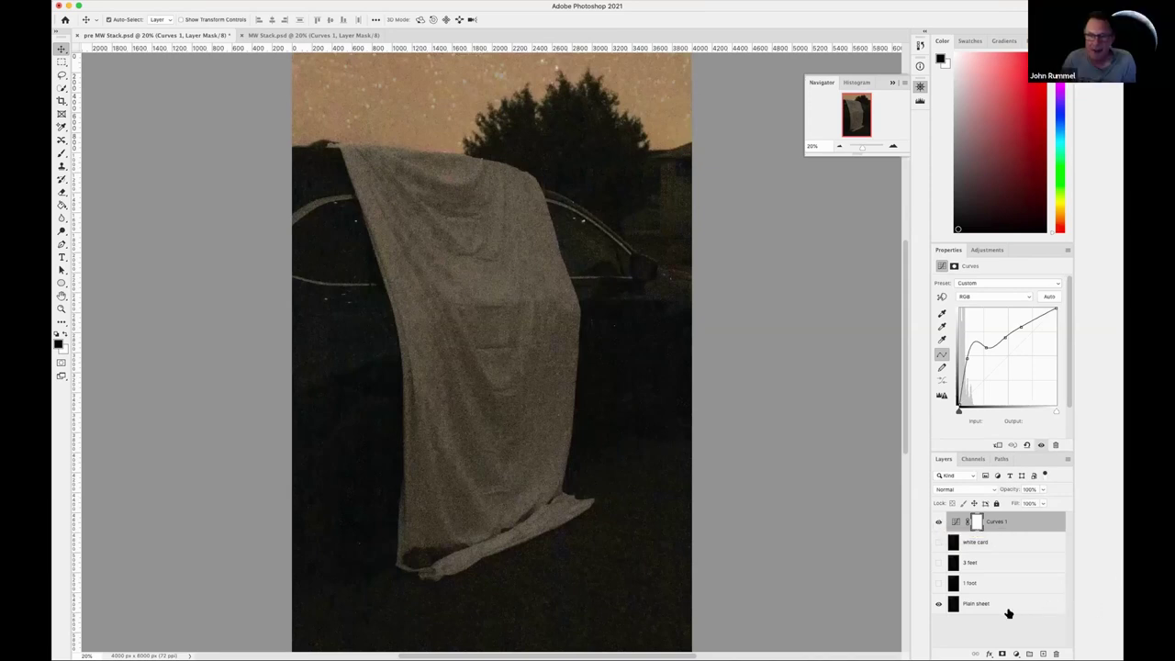
Toggle the 1 foot layer's visibility repeatedly to compare it with the Plain sheet layer, leaving it shown.
{"action": "left_click", "coordinate": [938, 586]}
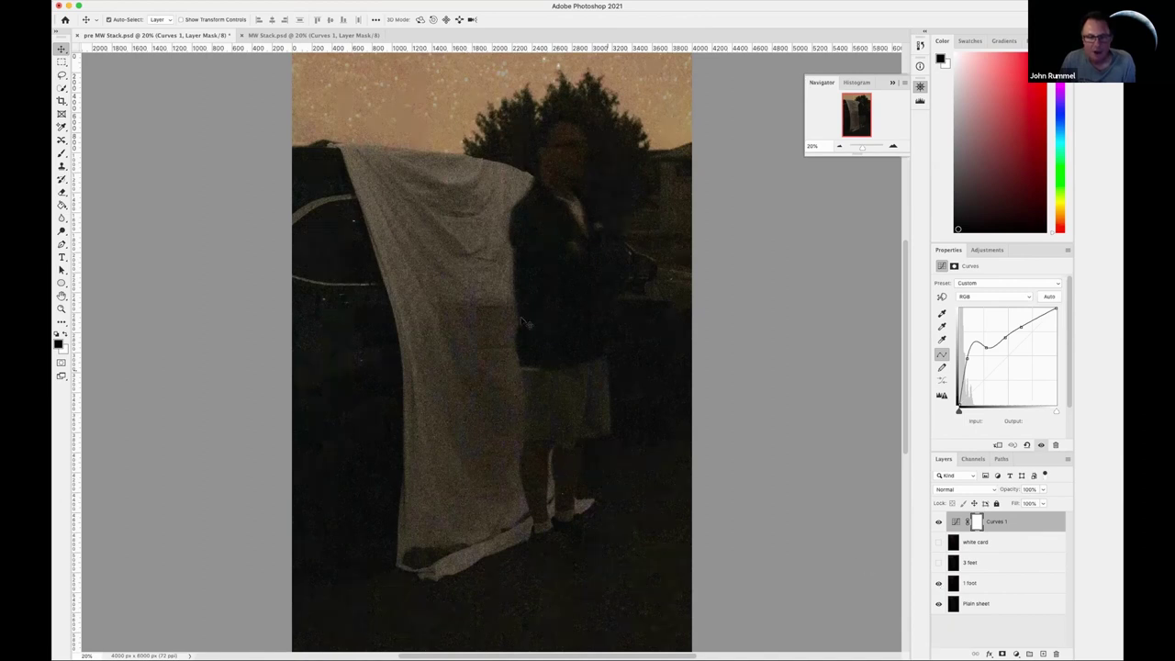
{"action": "left_click", "coordinate": [938, 584]}
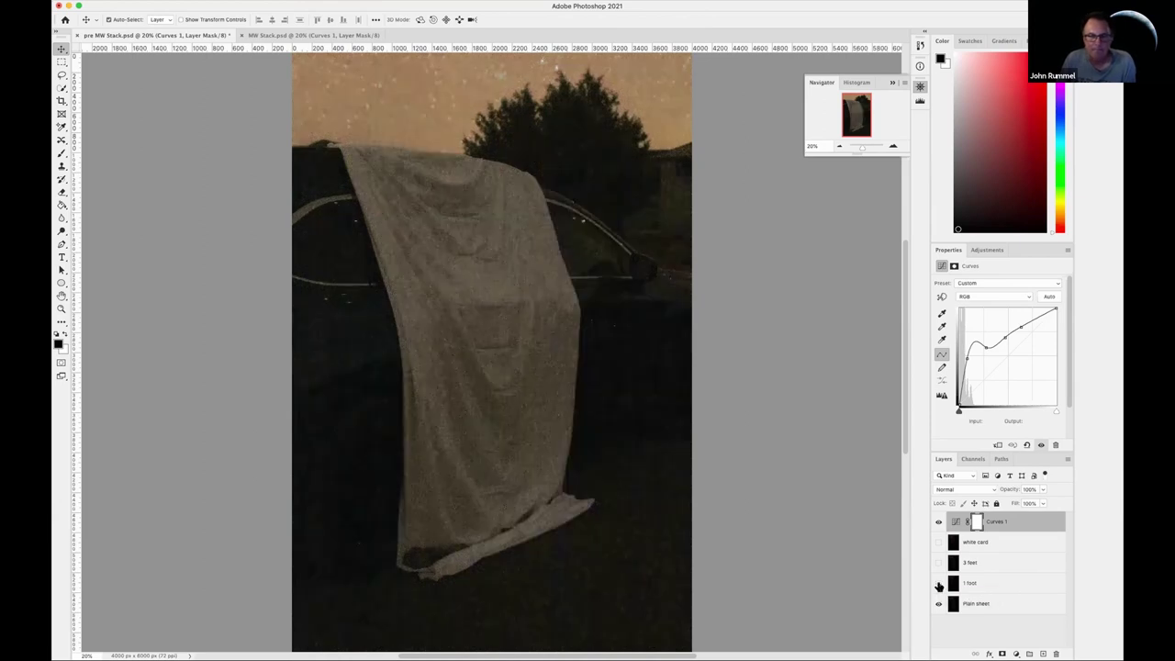
{"action": "left_click", "coordinate": [938, 583]}
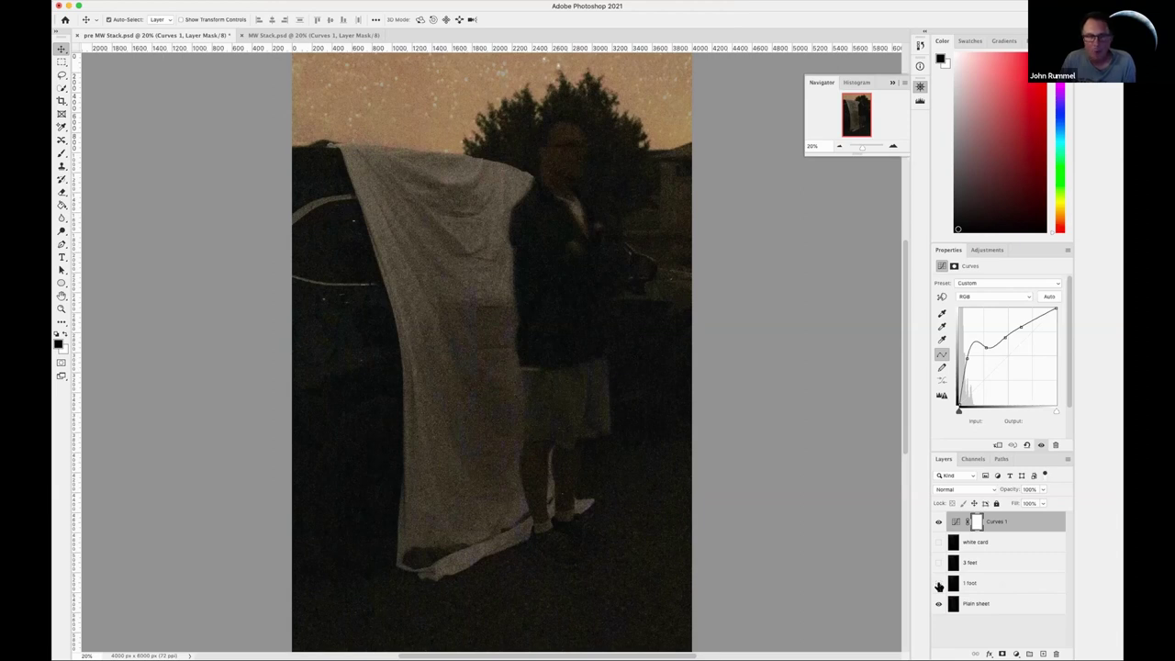
{"action": "left_click", "coordinate": [938, 583]}
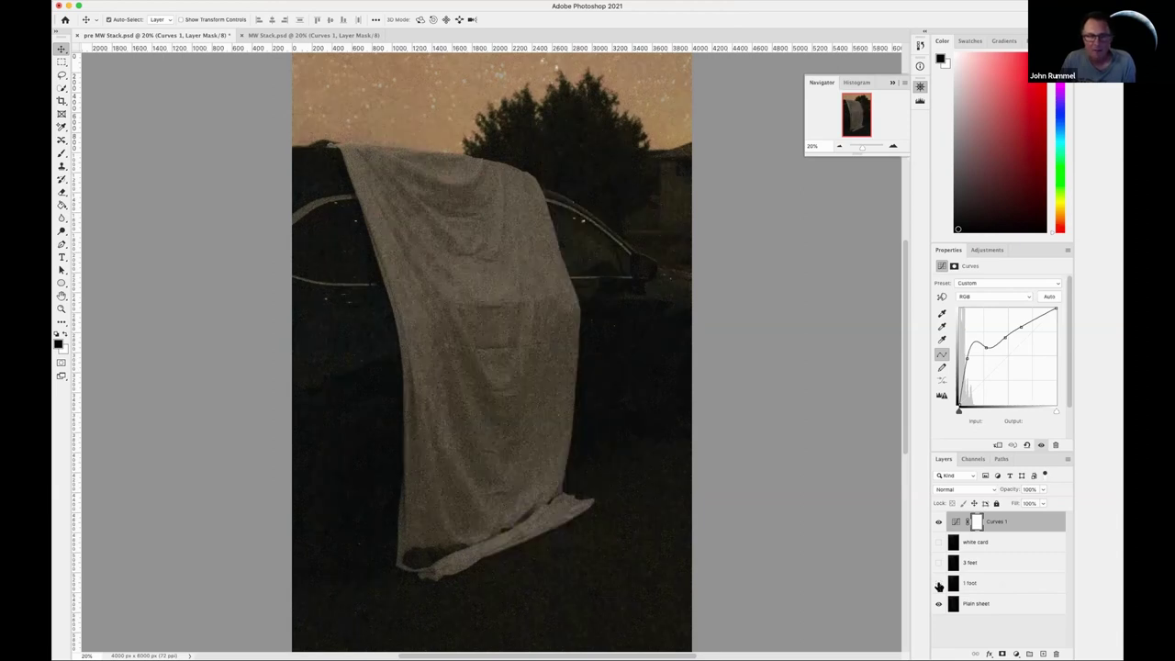
{"action": "left_click", "coordinate": [938, 583]}
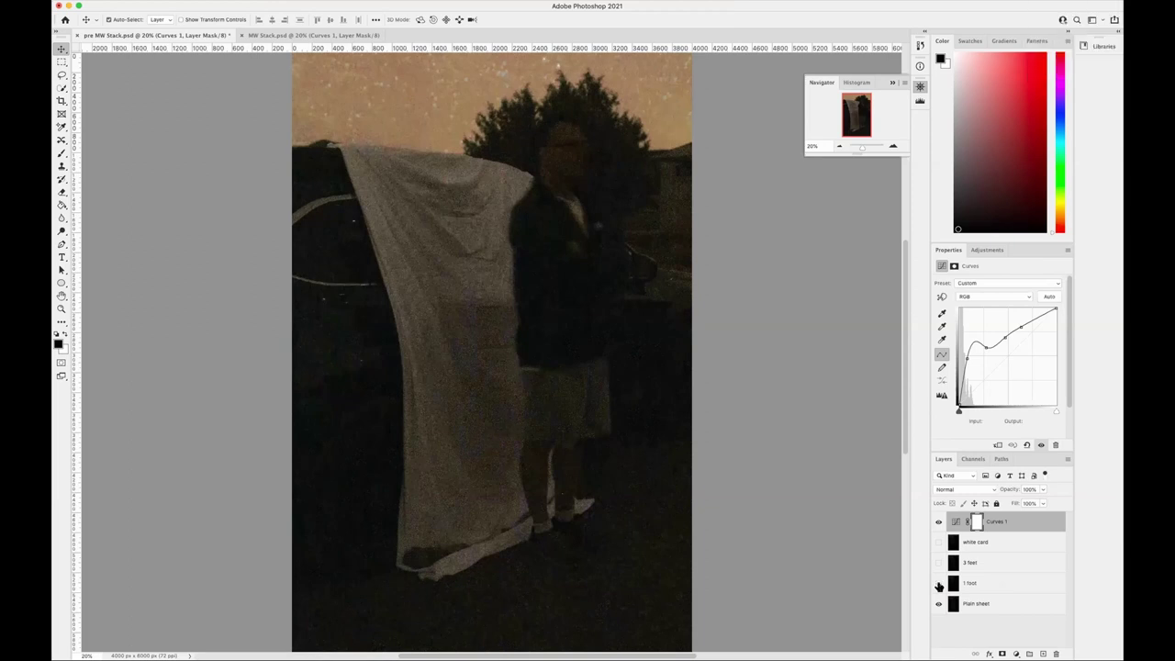
{"action": "left_click", "coordinate": [938, 584]}
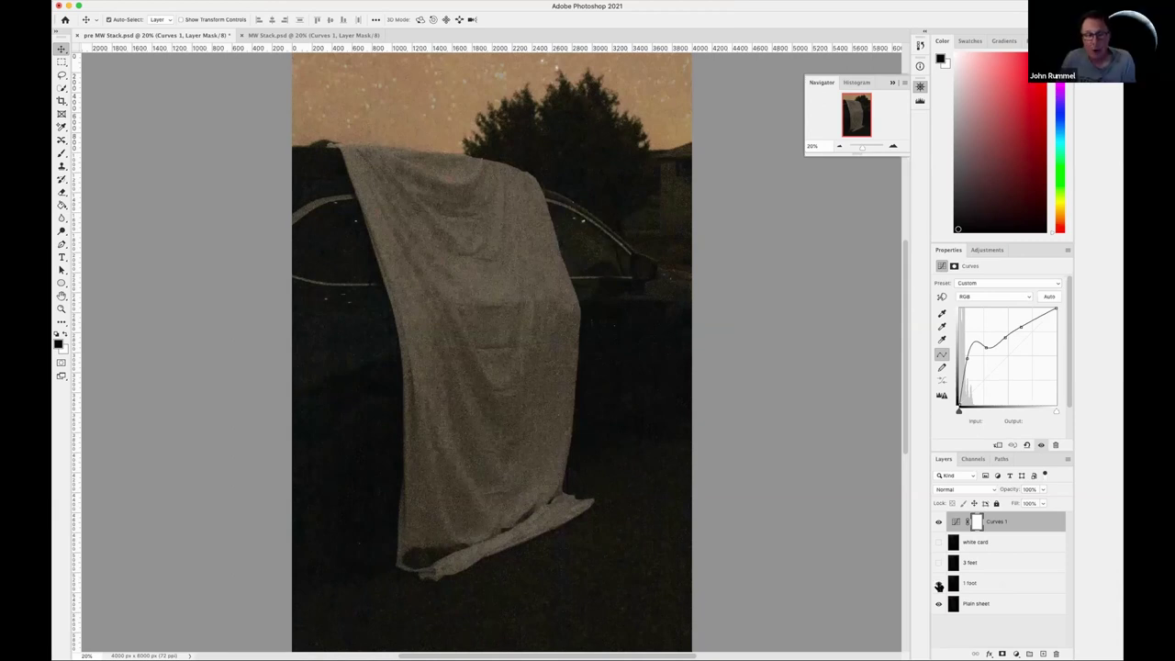
{"action": "left_click", "coordinate": [938, 584]}
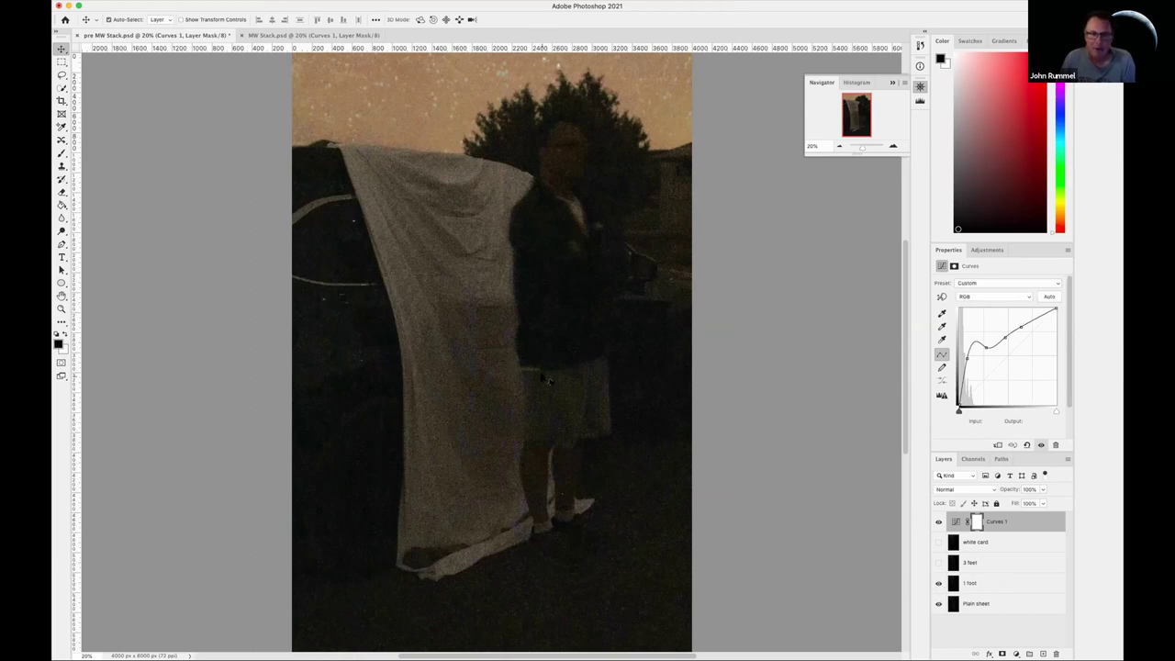
Hide the 1 foot layer and toggle the 3 feet layer to compare it with the Plain sheet, leaving both hidden.
{"action": "left_click", "coordinate": [937, 562]}
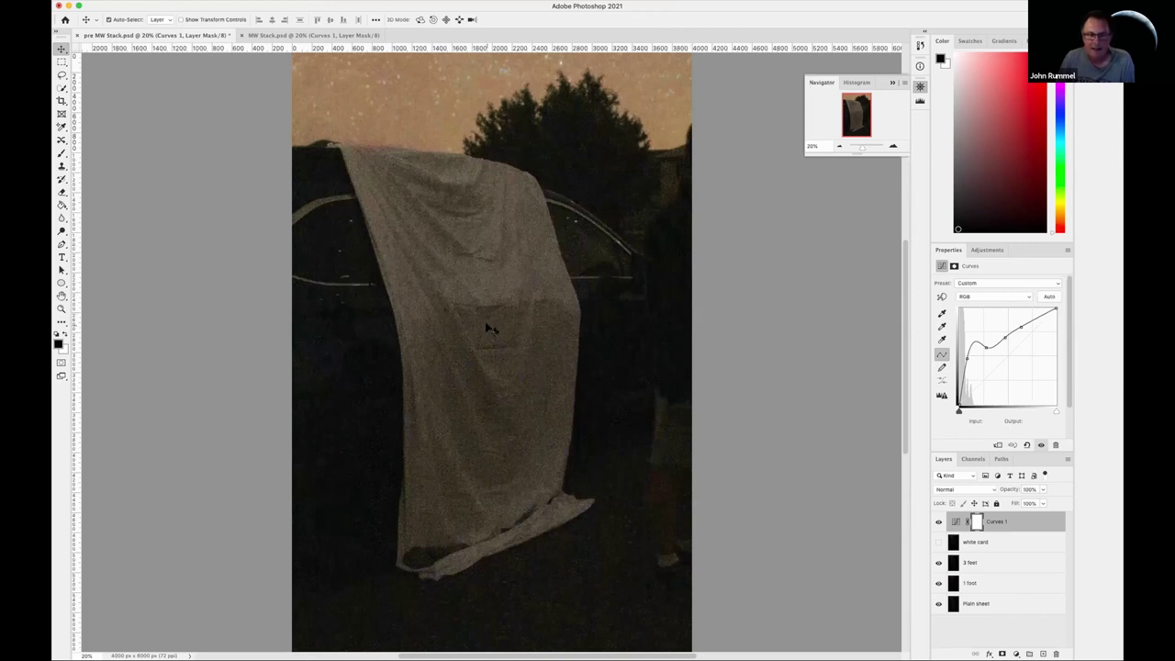
{"action": "left_click", "coordinate": [938, 584]}
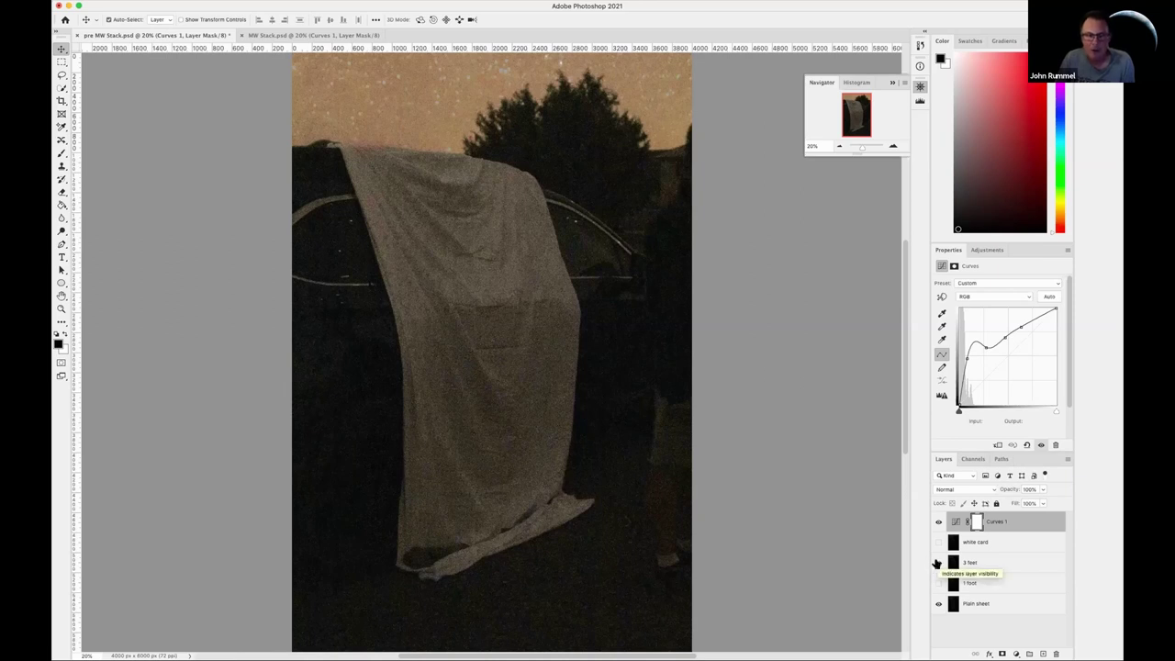
{"action": "left_click", "coordinate": [937, 562]}
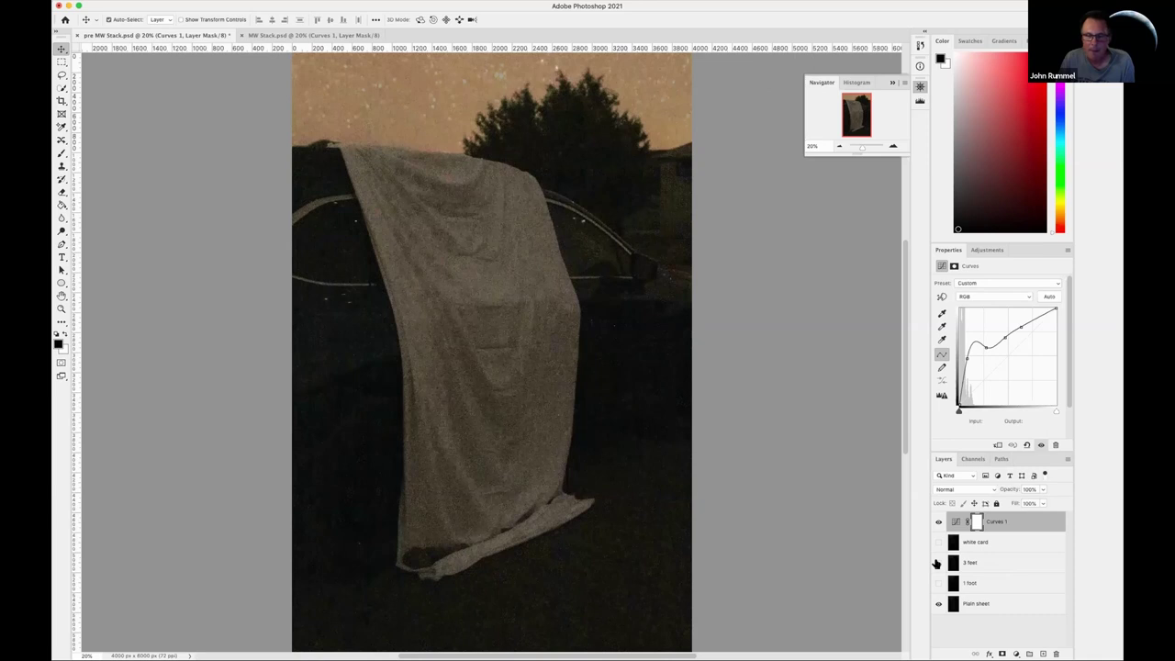
{"action": "left_click", "coordinate": [937, 563]}
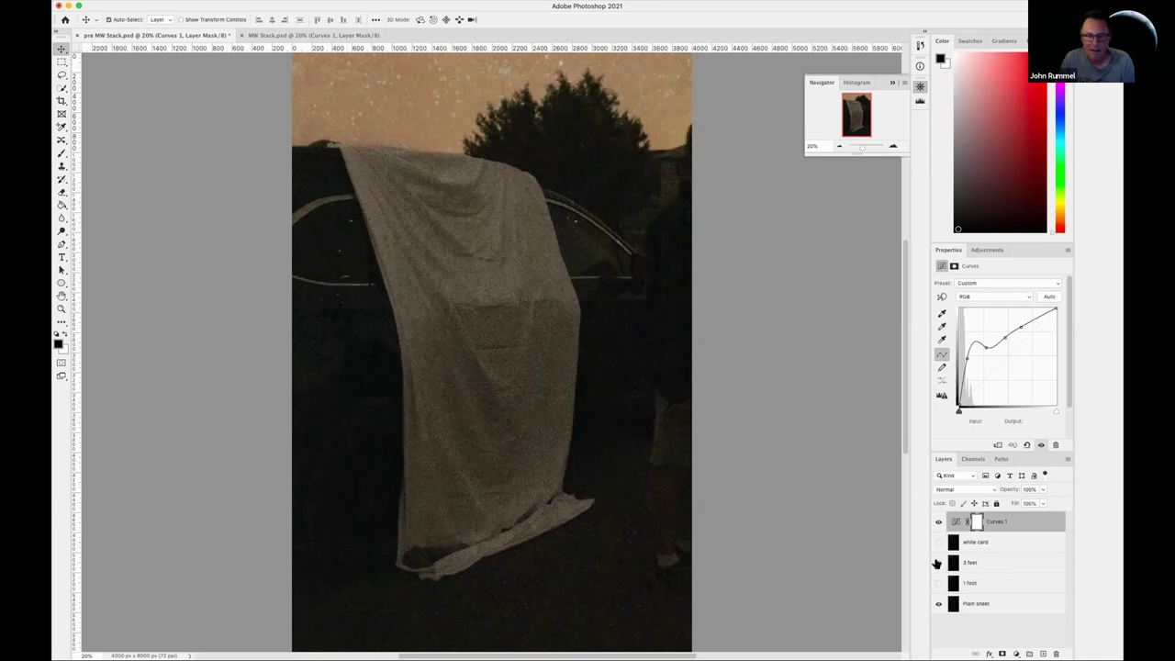
{"action": "left_click", "coordinate": [937, 563]}
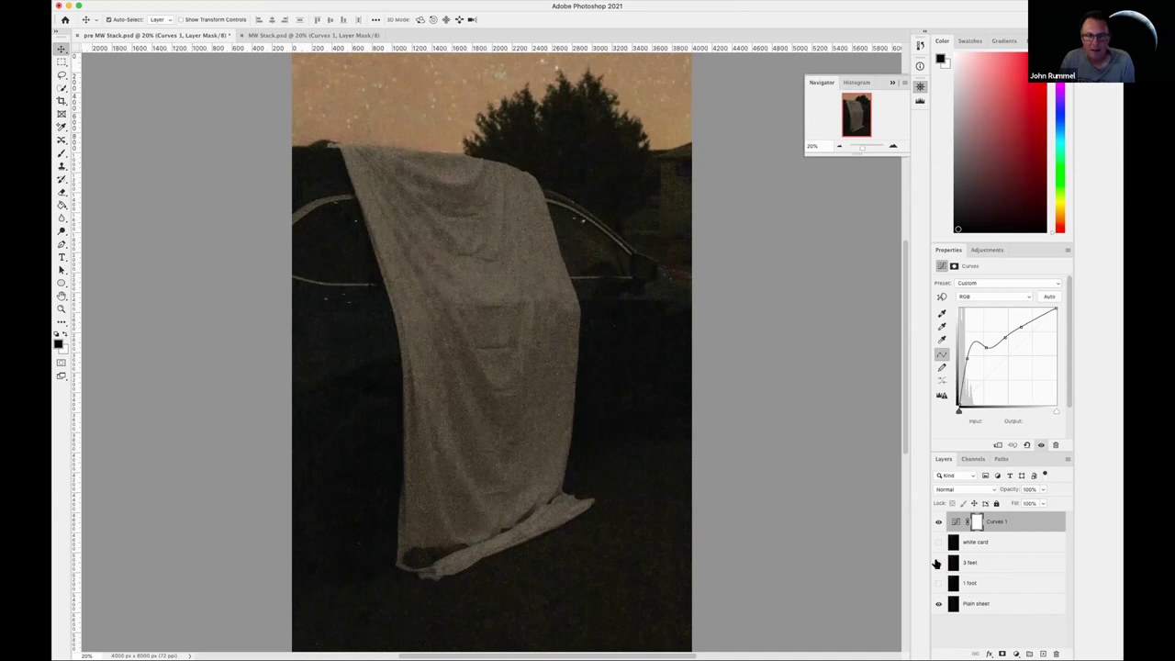
{"action": "left_click", "coordinate": [937, 563]}
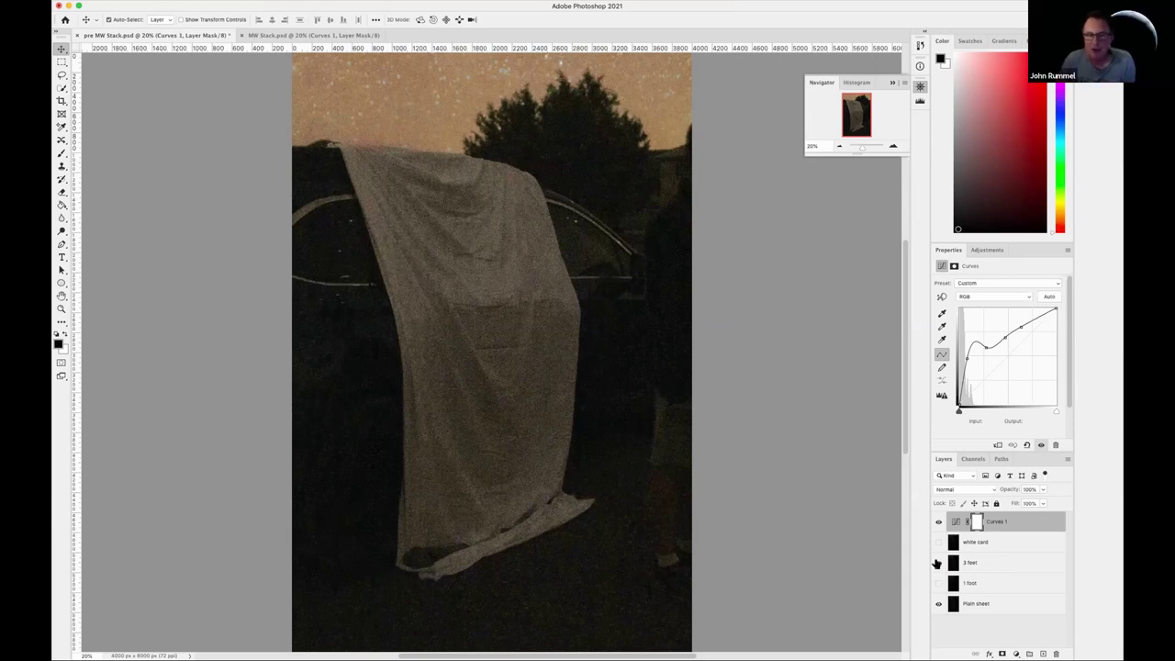
{"action": "left_click", "coordinate": [937, 562]}
{"action": "left_click", "coordinate": [934, 567]}
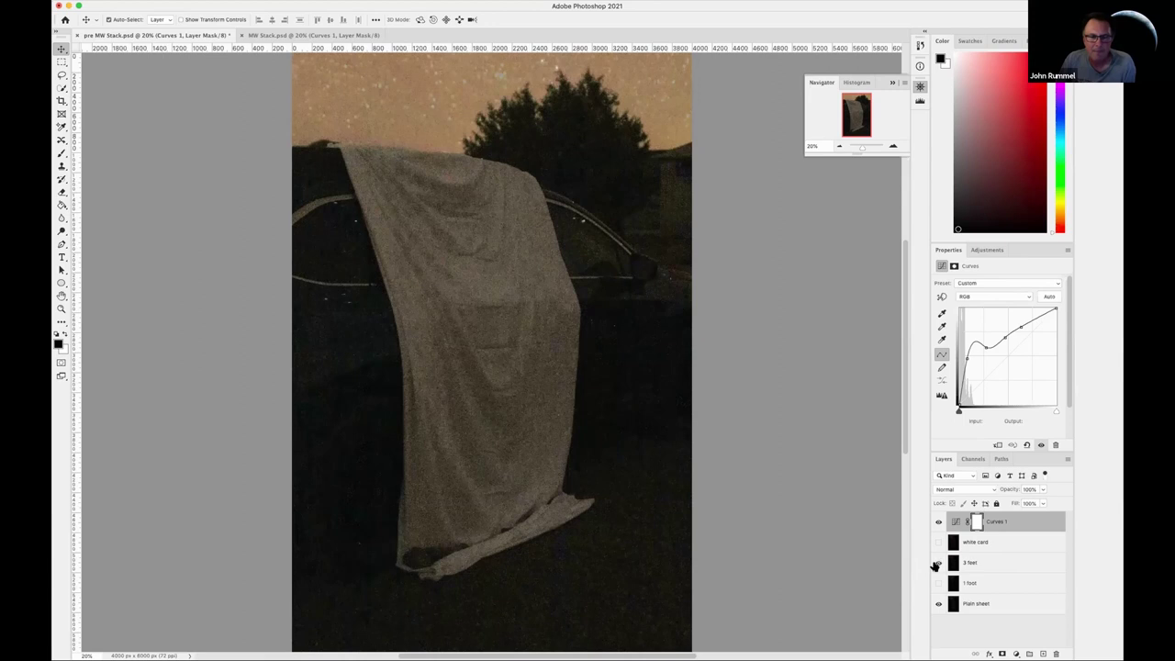
{"action": "left_click", "coordinate": [934, 566]}
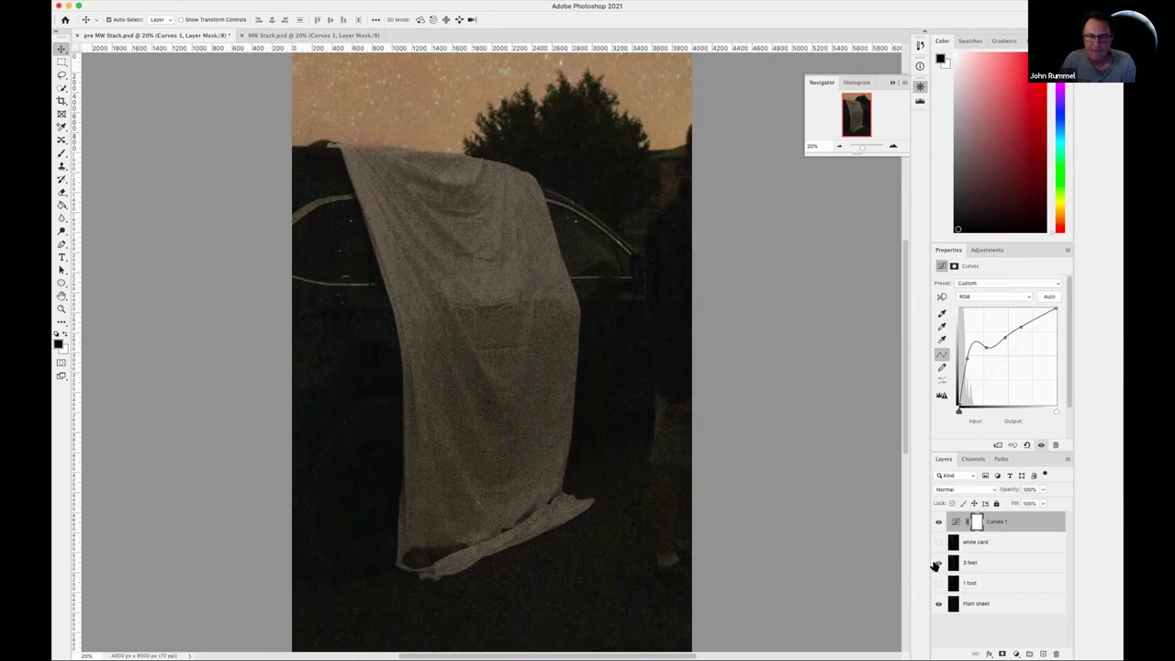
{"action": "left_click", "coordinate": [936, 562]}
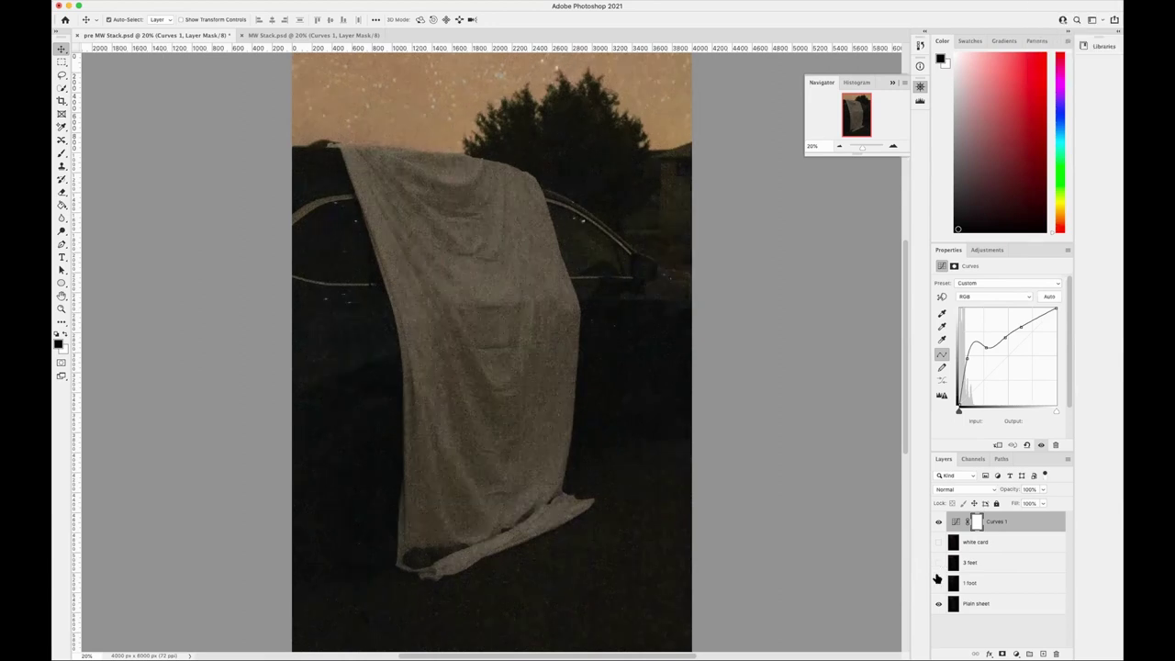
Show the 1 foot layer, compare it with the 3 feet layer by toggling the latter, and hide both.
{"action": "left_click", "coordinate": [938, 584]}
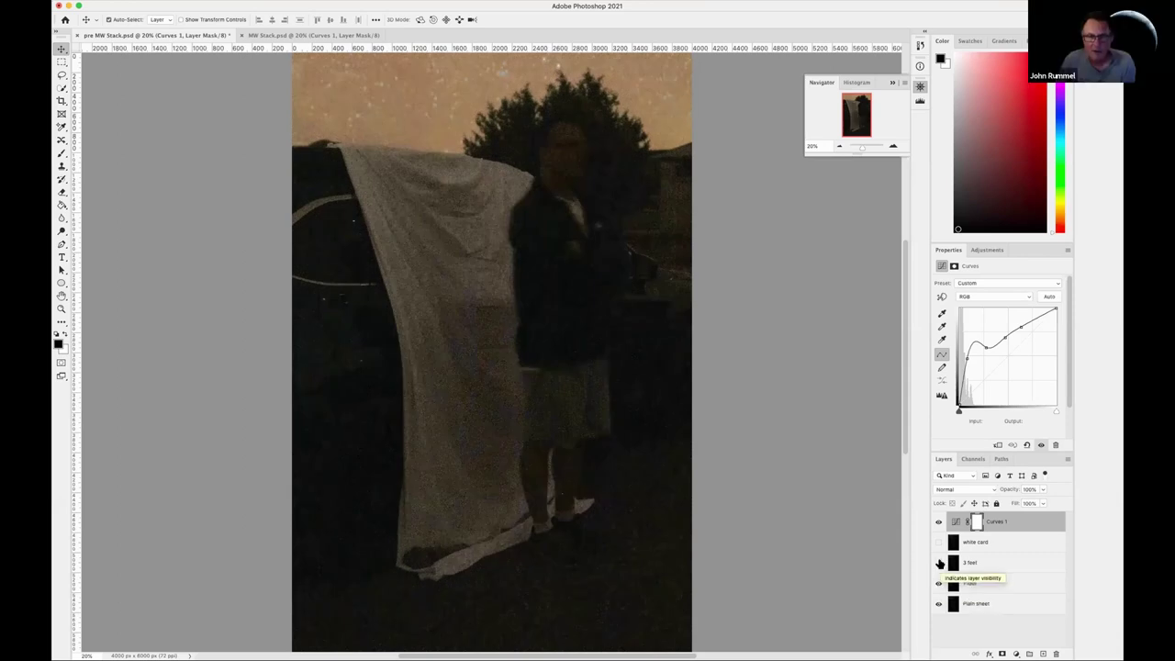
{"action": "left_click", "coordinate": [939, 563]}
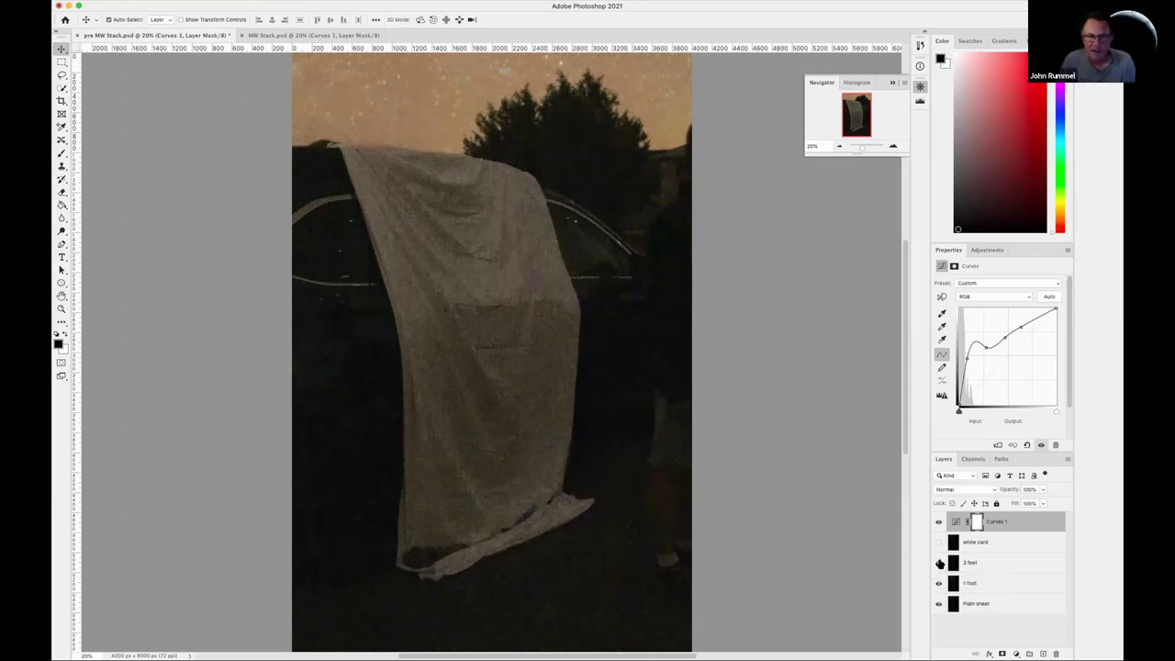
{"action": "left_click", "coordinate": [938, 562]}
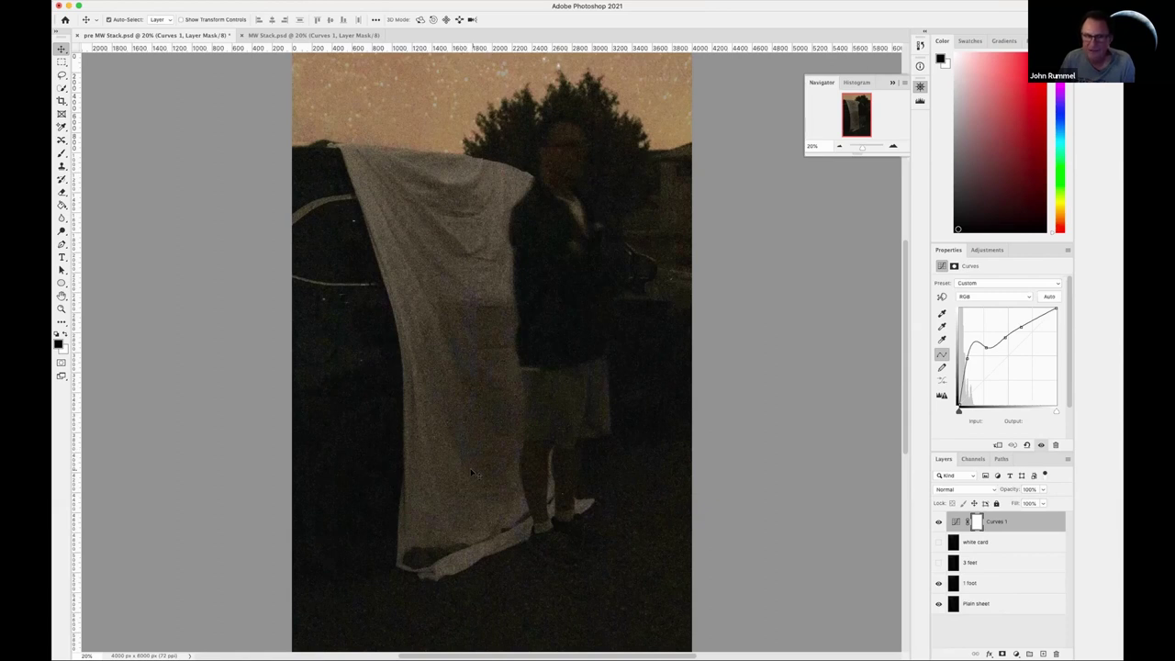
{"action": "left_click", "coordinate": [938, 564]}
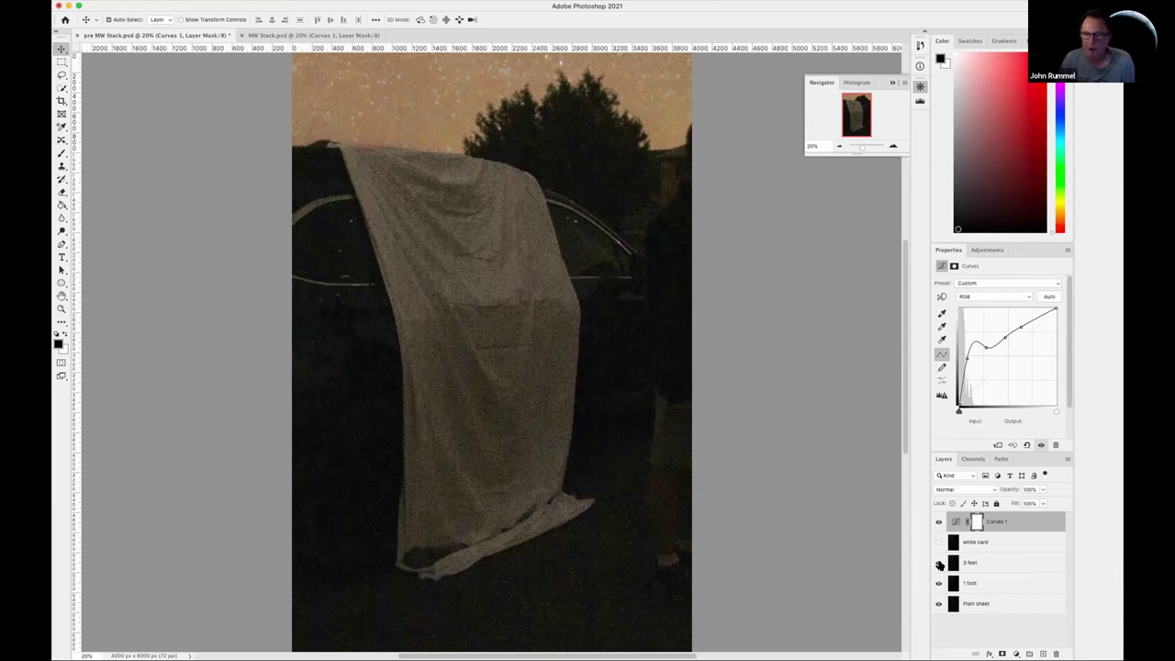
{"action": "left_click", "coordinate": [938, 562]}
{"action": "left_click", "coordinate": [938, 583]}
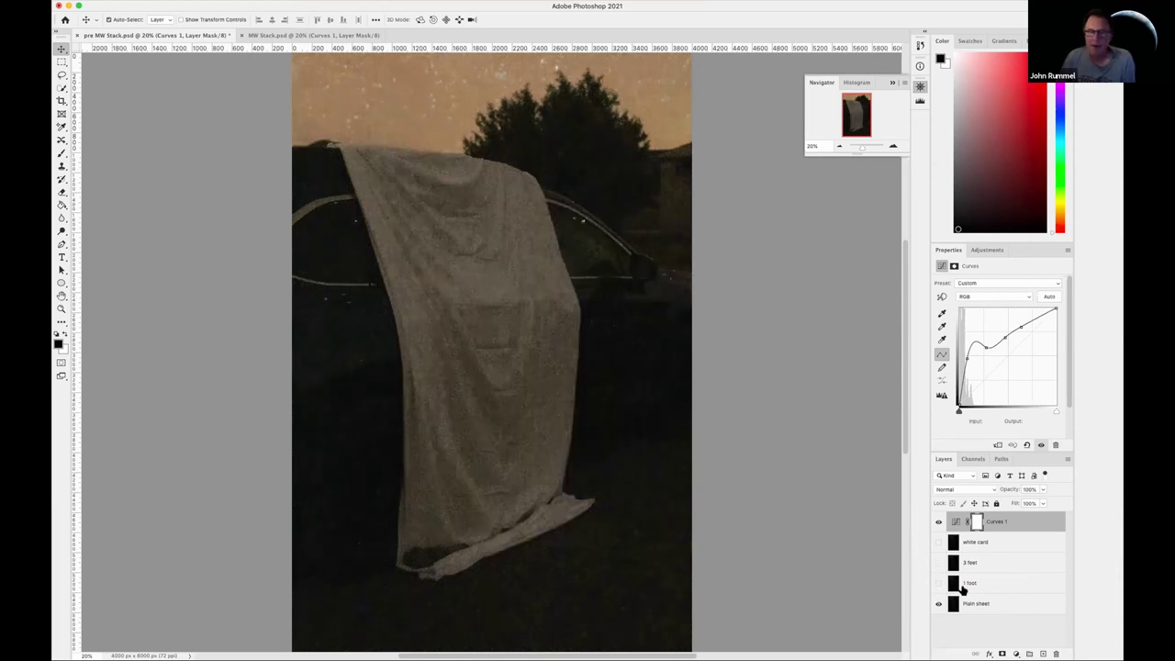
Toggle the white card layer repeatedly to compare its shadow with the Plain sheet layer, leaving it shown.
{"action": "left_click", "coordinate": [937, 543]}
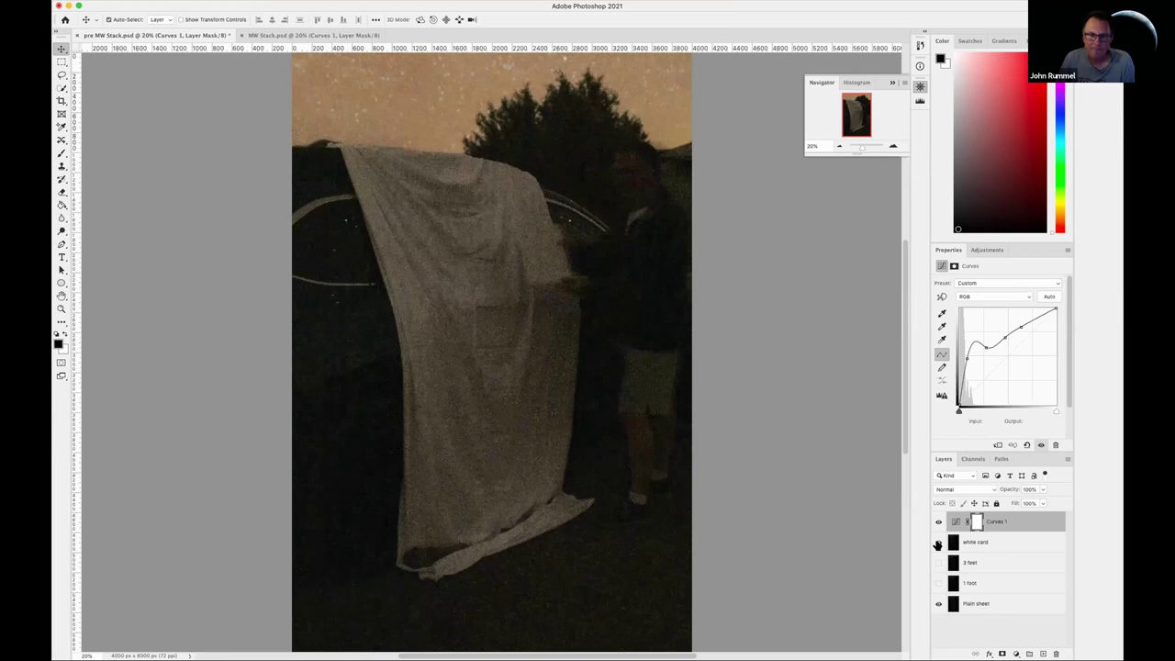
{"action": "left_click", "coordinate": [937, 544]}
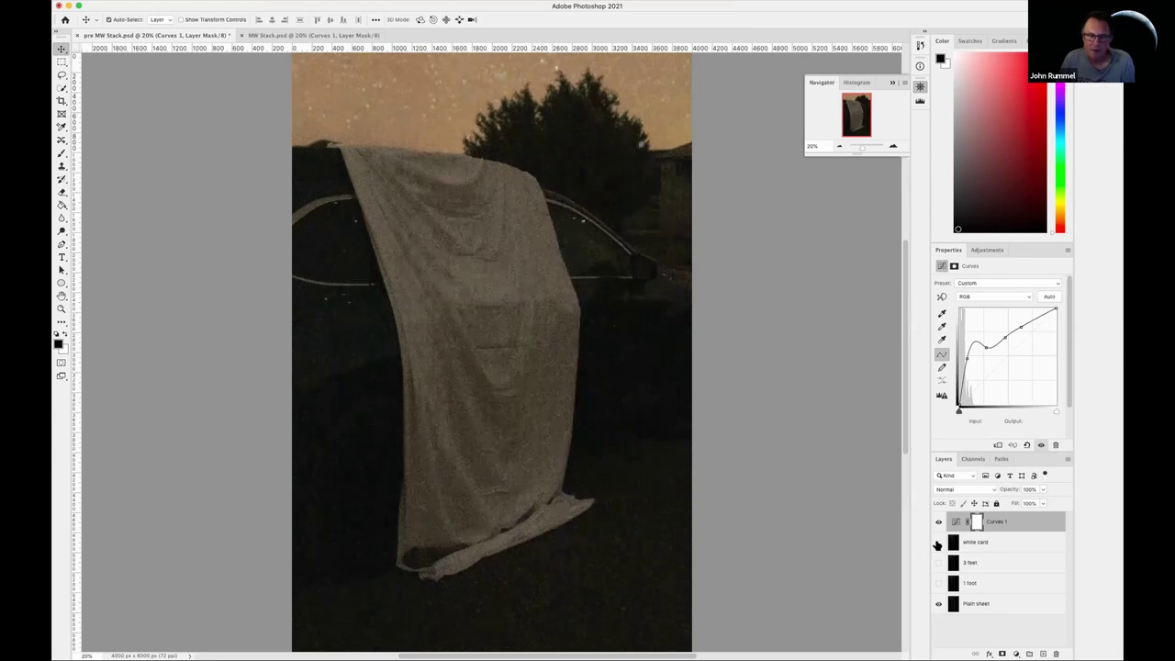
{"action": "left_click", "coordinate": [937, 543]}
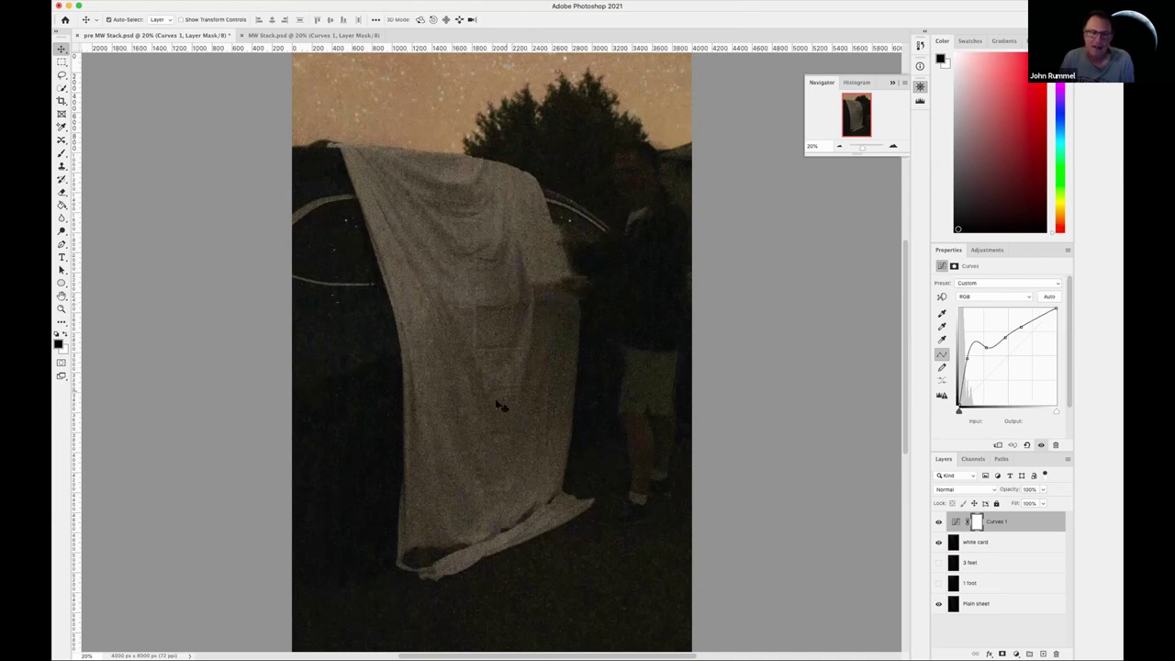
{"action": "left_click", "coordinate": [938, 542]}
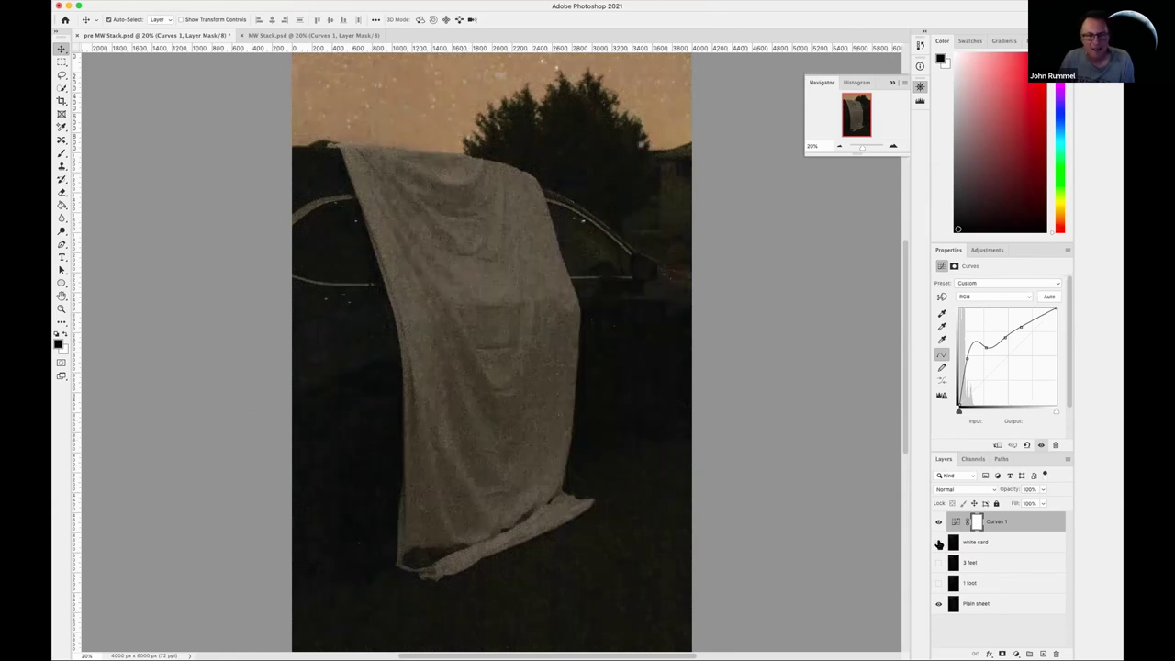
{"action": "left_click", "coordinate": [938, 542]}
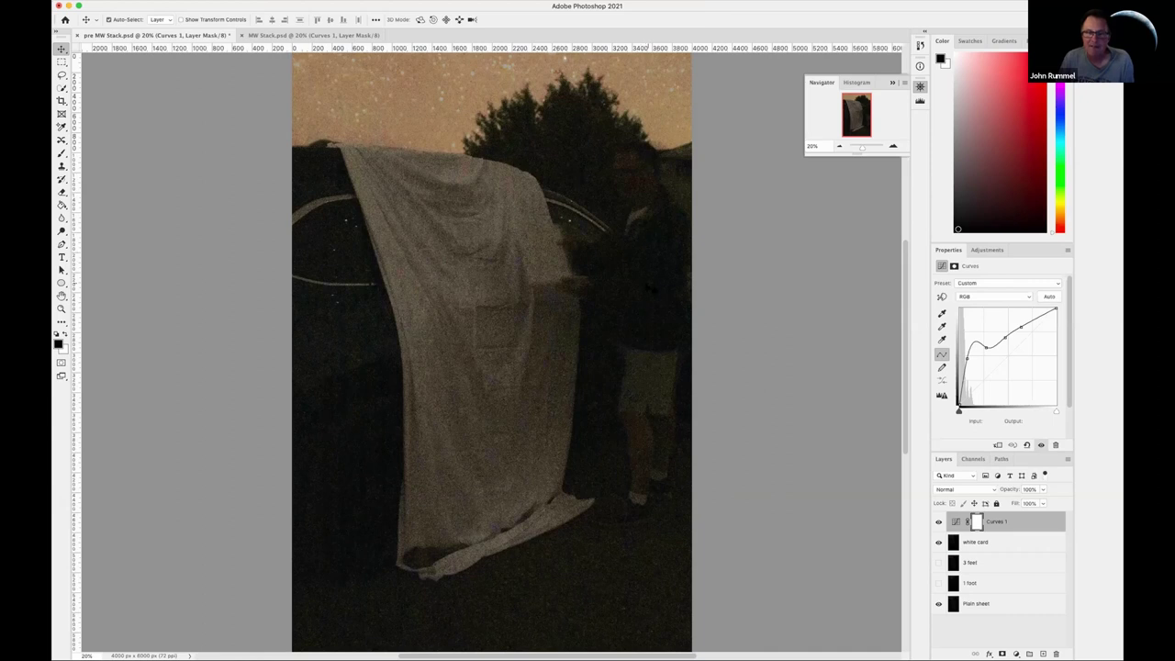
{"action": "left_click", "coordinate": [938, 542]}
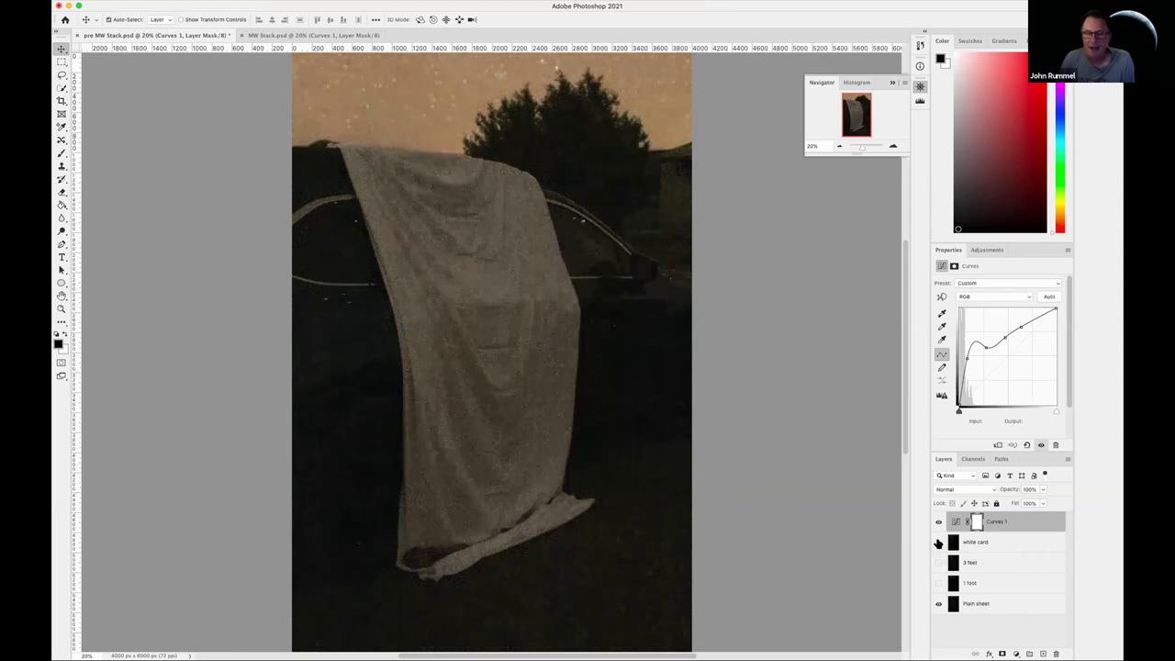
{"action": "left_click", "coordinate": [938, 542]}
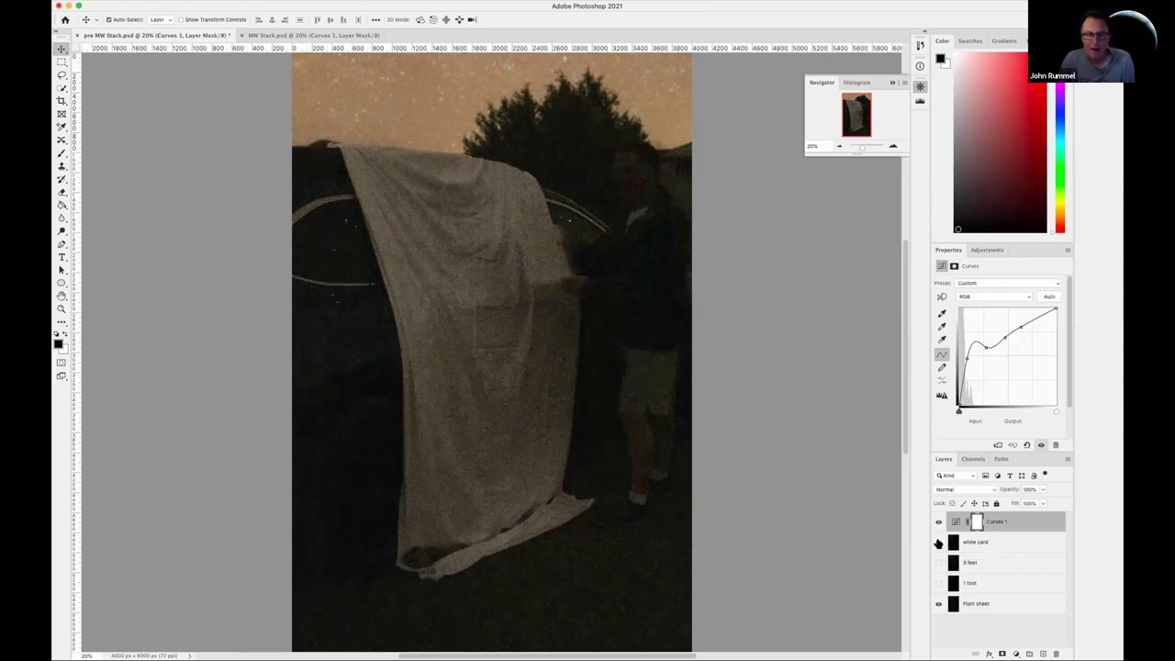
{"action": "left_click", "coordinate": [938, 543]}
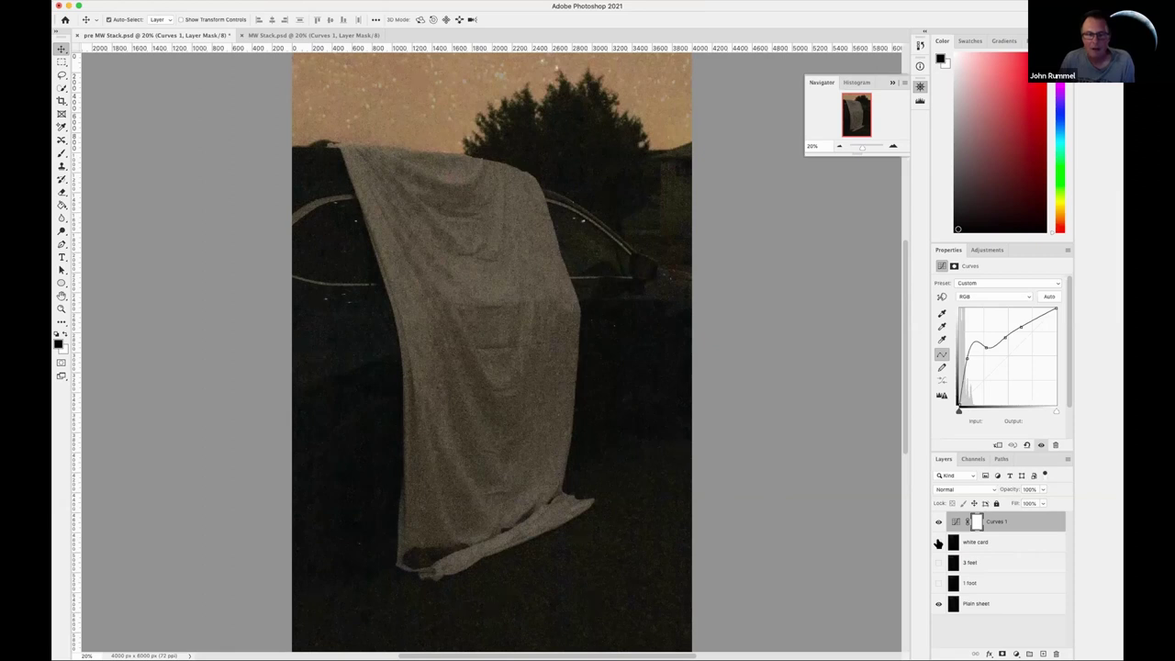
{"action": "left_click", "coordinate": [938, 542]}
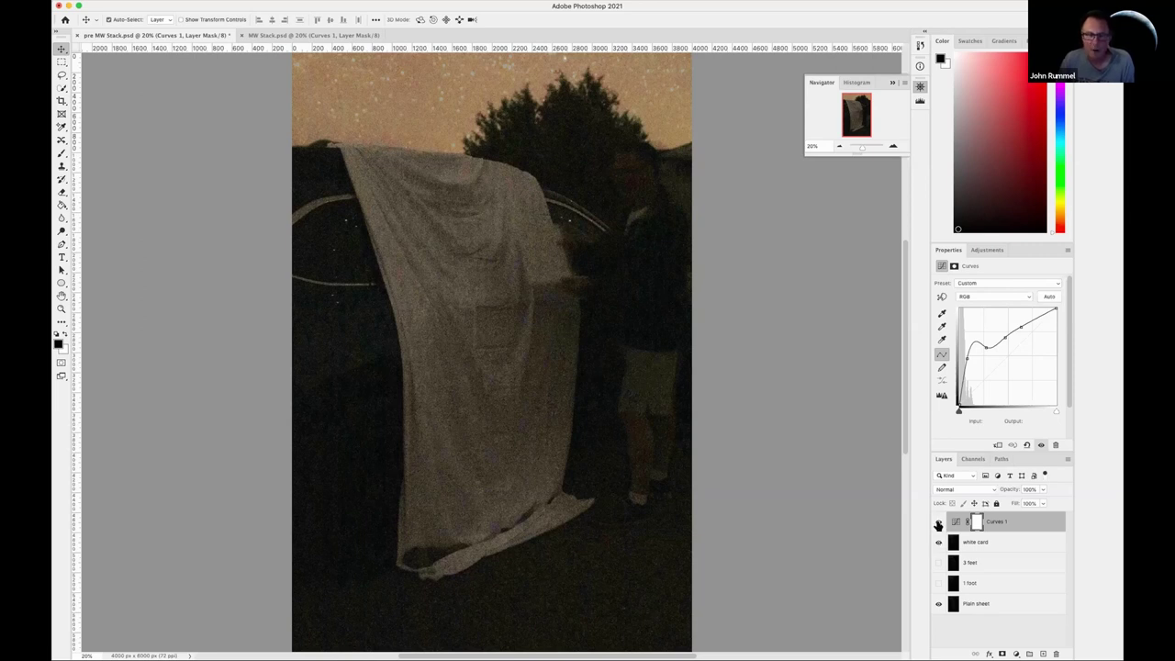
Compare the white card image with and without the Curves 1 adjustment, leaving both layers shown.
{"action": "left_click", "coordinate": [938, 521]}
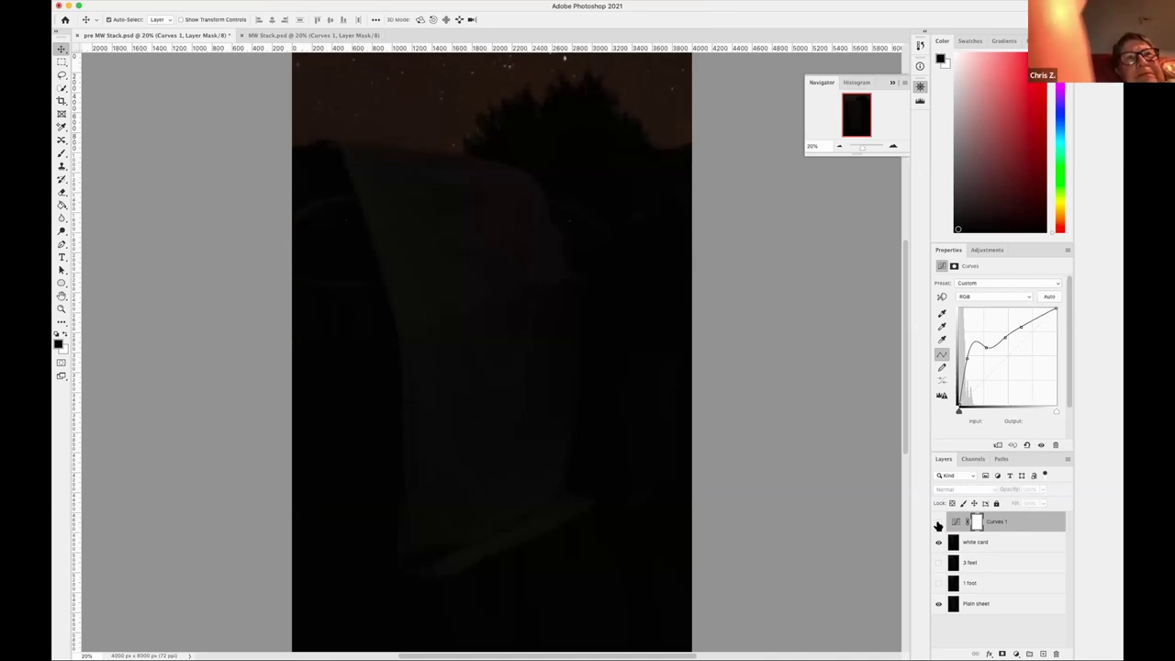
{"action": "left_click", "coordinate": [938, 522]}
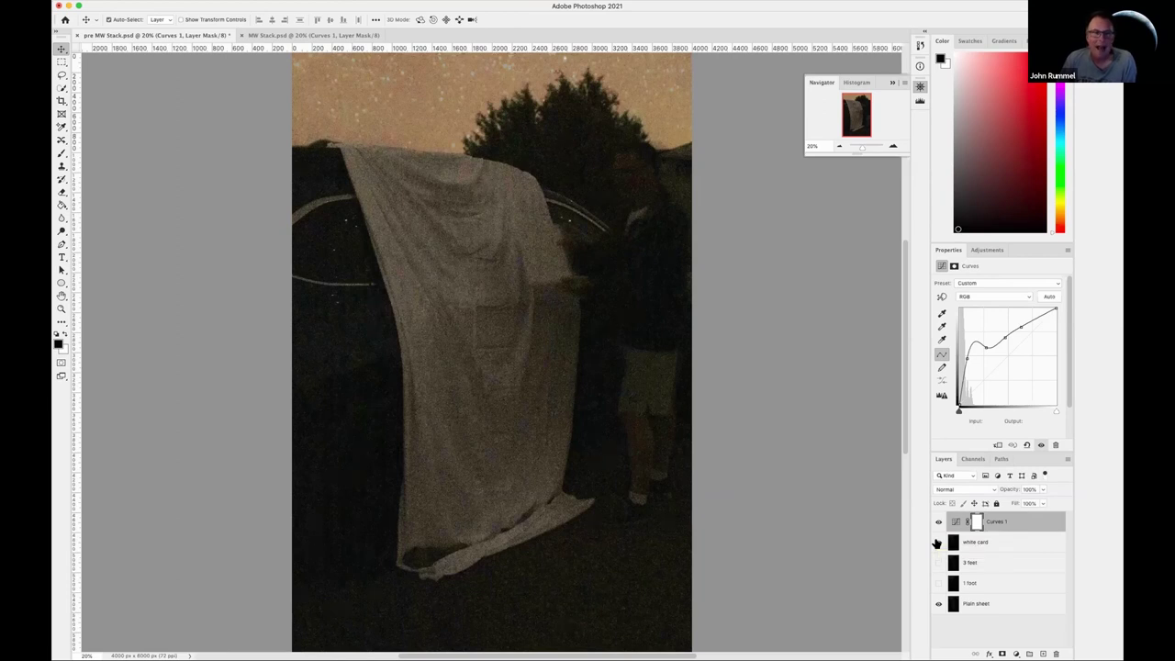
{"action": "left_click", "coordinate": [937, 542]}
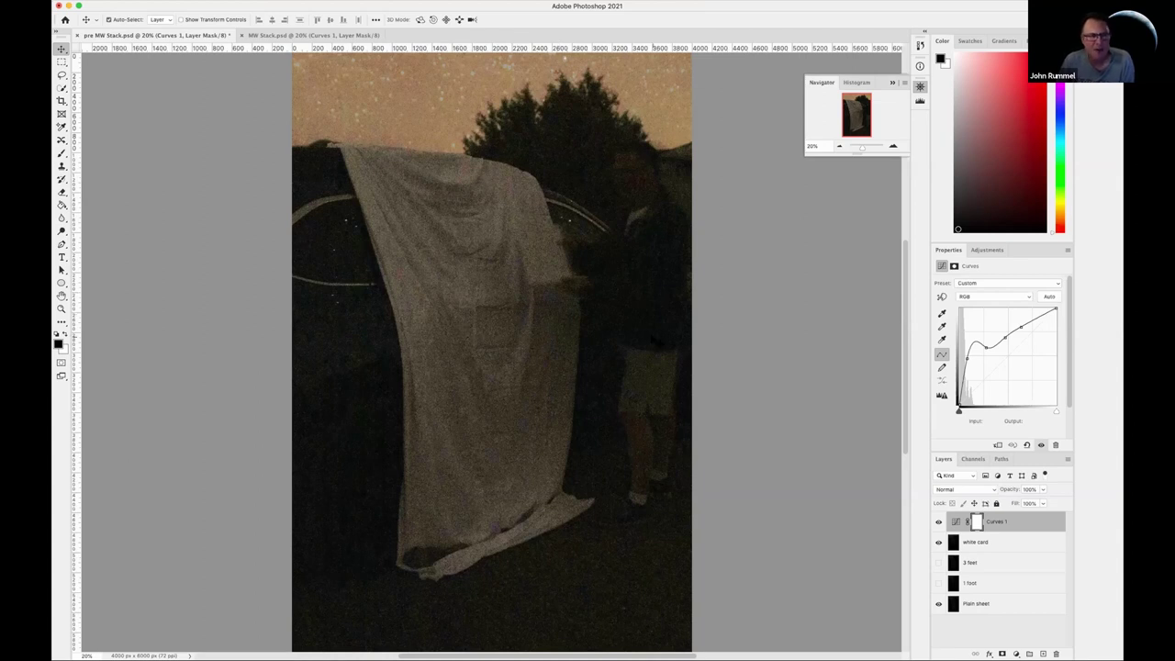
Hide the white card layer, then compare the plain sheet images by alternating between pre MW Stack.psd and MW Stack.psd.
{"action": "left_click", "coordinate": [937, 542]}
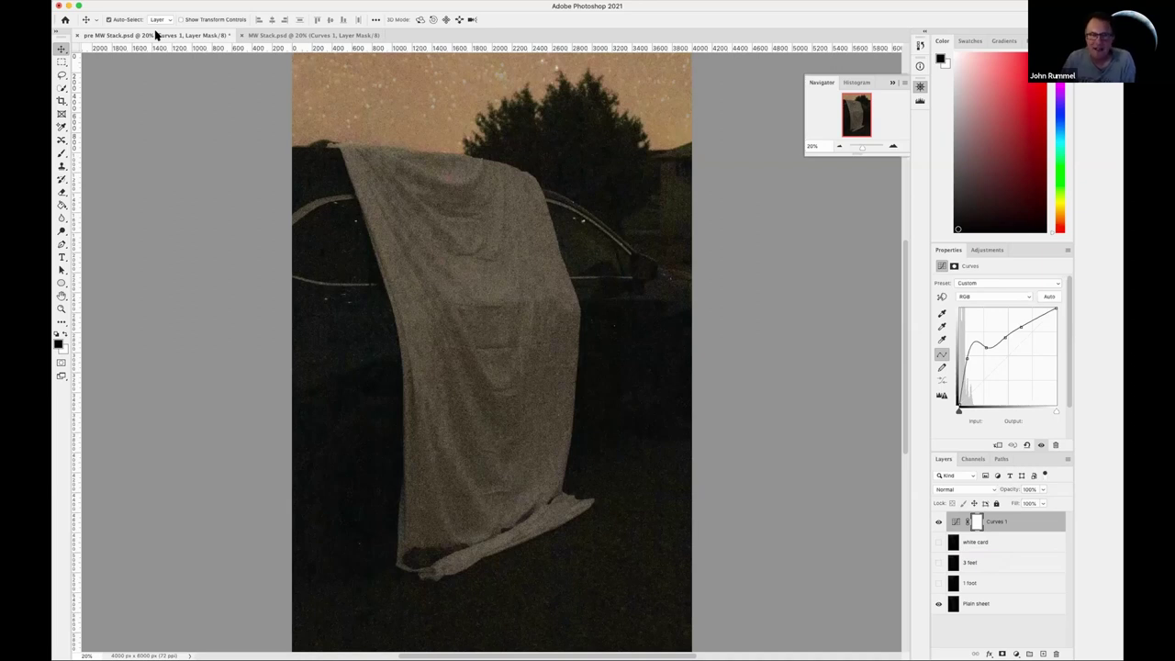
{"action": "left_click", "coordinate": [294, 35]}
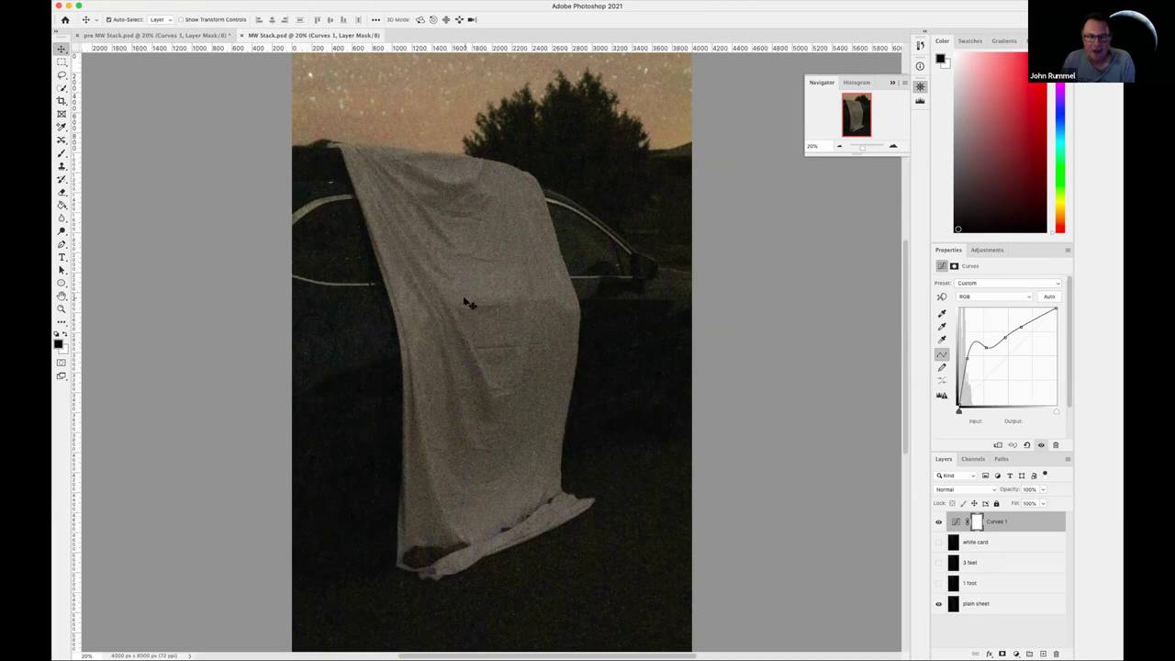
{"action": "left_click", "coordinate": [192, 35]}
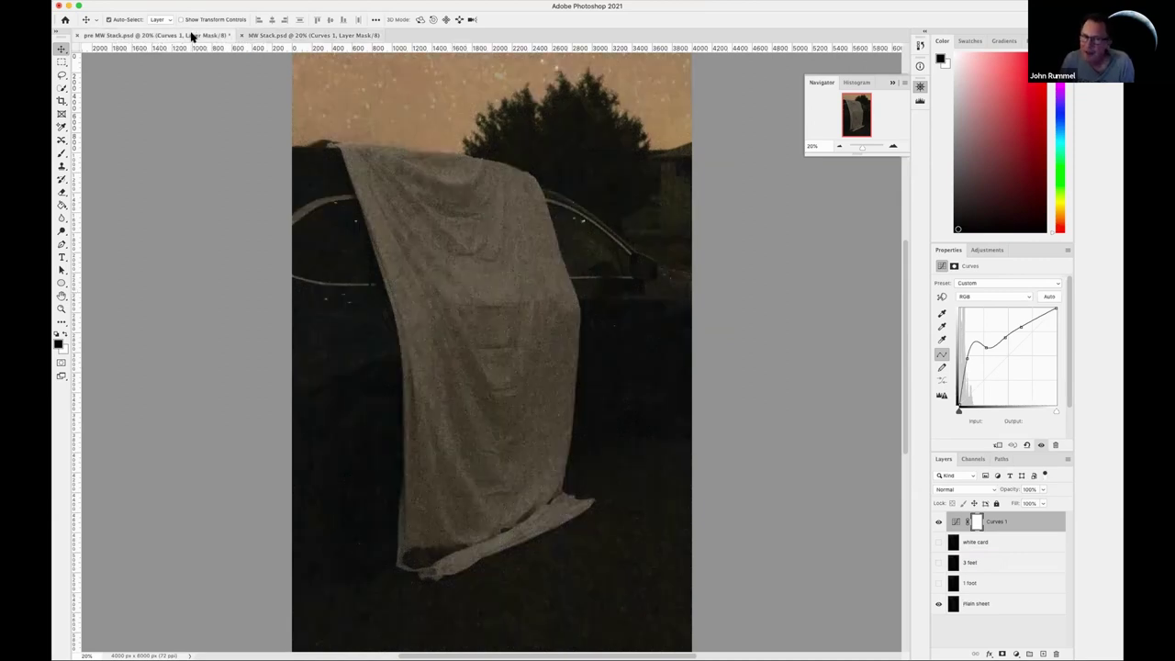
{"action": "left_click", "coordinate": [290, 36]}
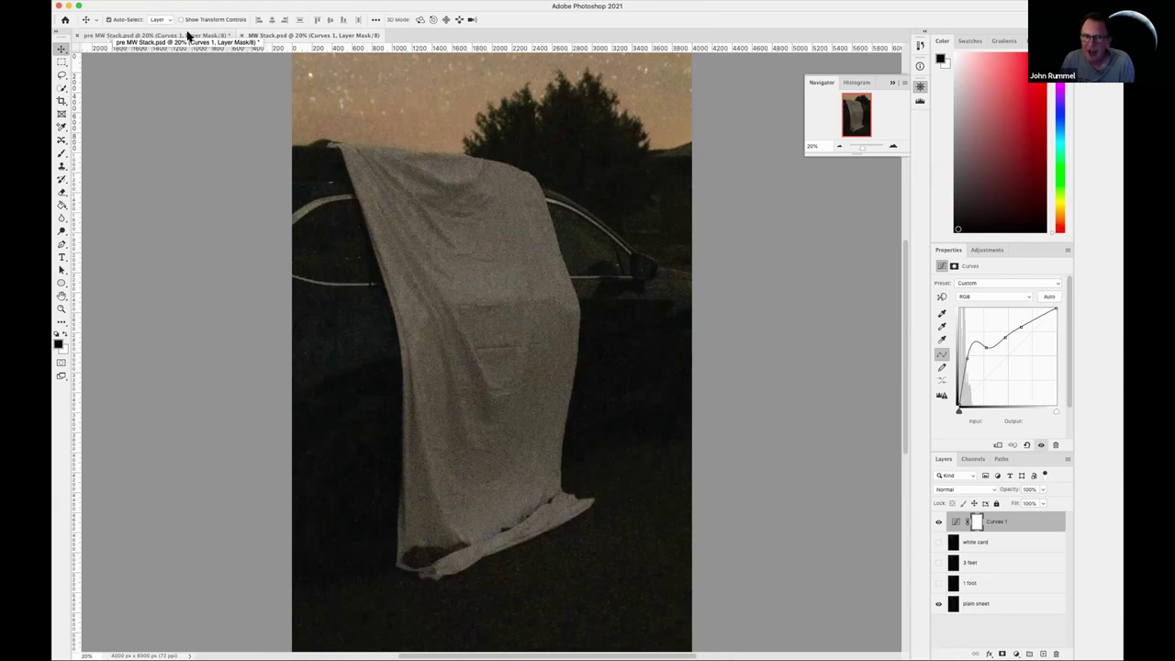
{"action": "left_click", "coordinate": [187, 35]}
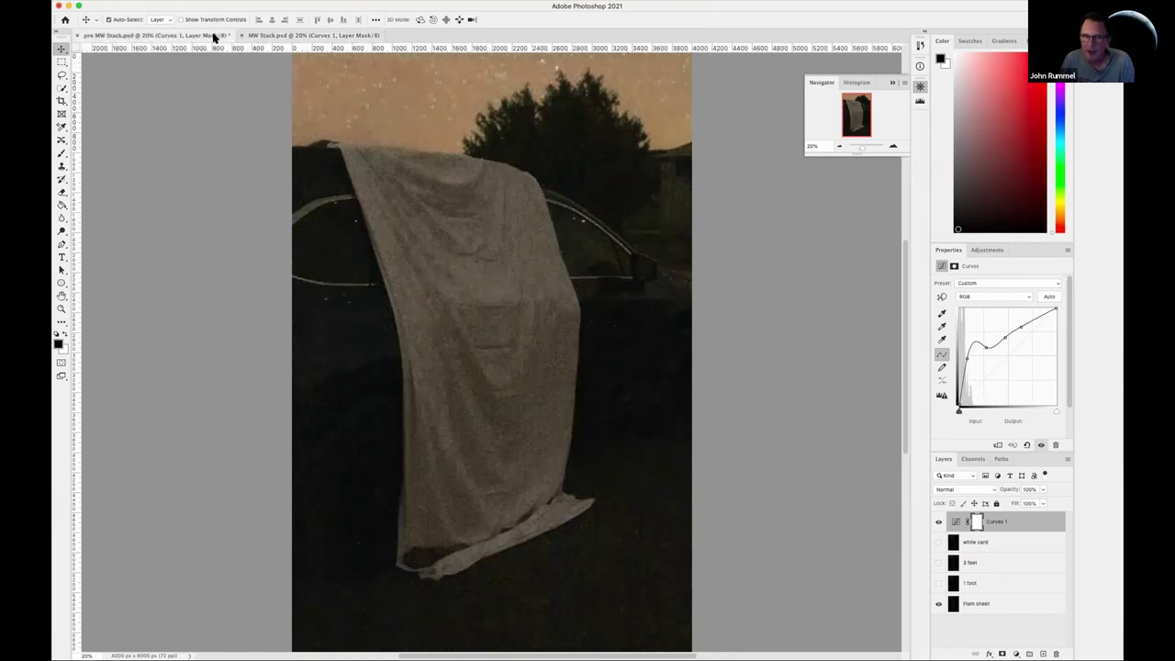
{"action": "left_click", "coordinate": [275, 36]}
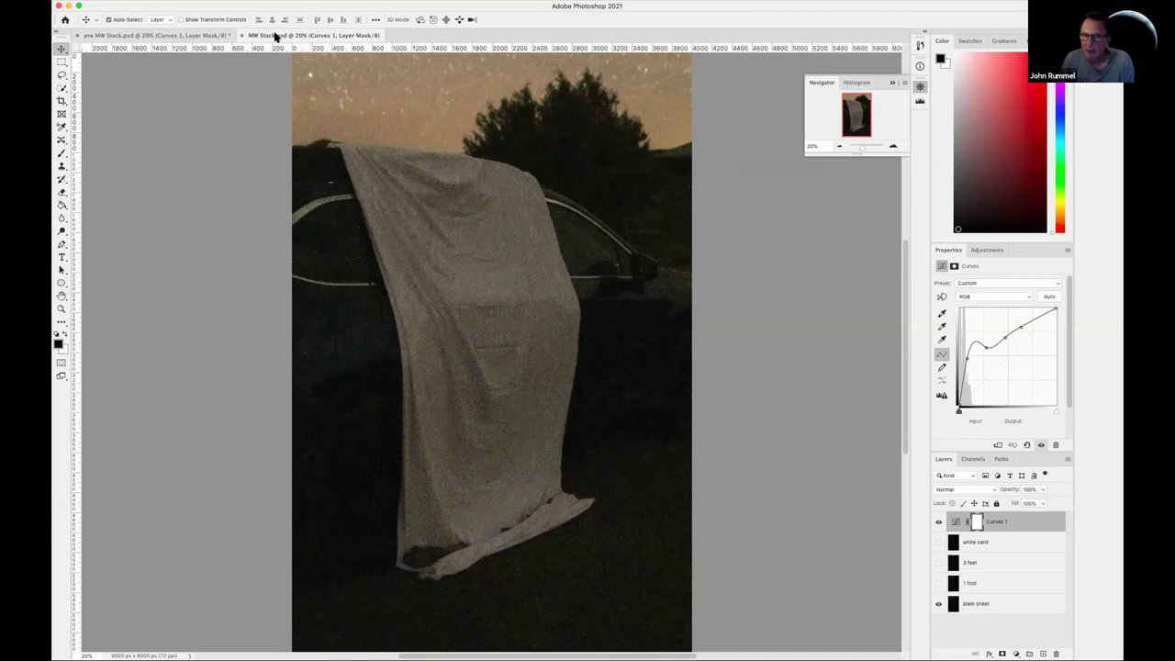
{"action": "left_click", "coordinate": [188, 35]}
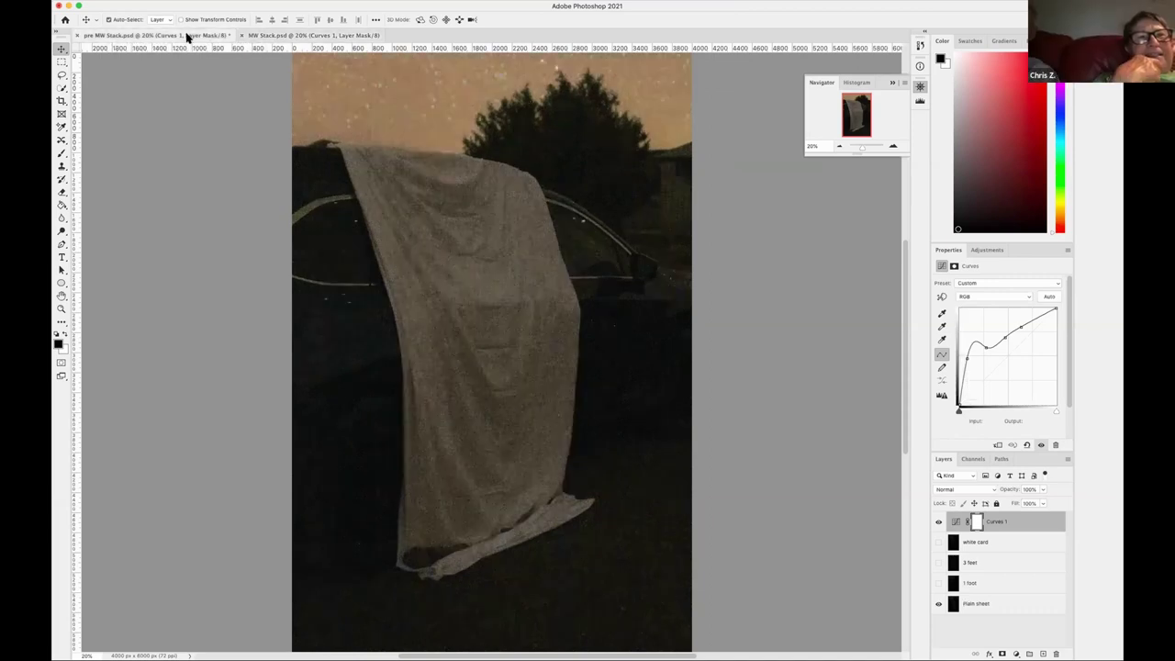
{"action": "left_click", "coordinate": [290, 35]}
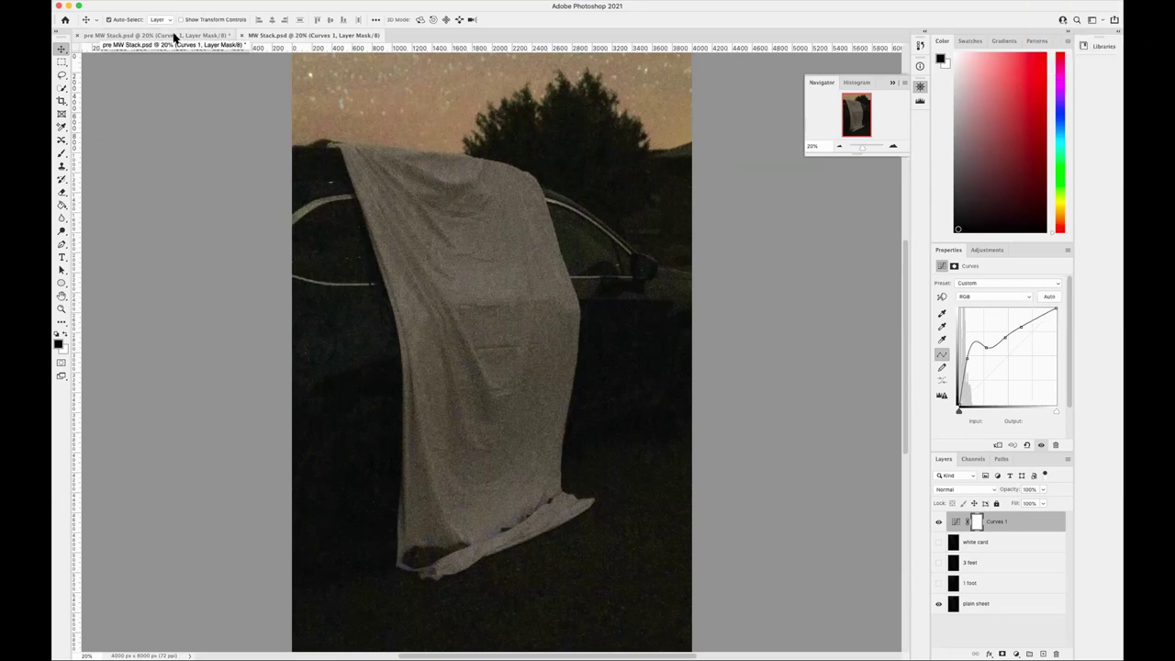
{"action": "left_click_drag", "start_coordinate": [174, 37], "coordinate": [180, 42]}
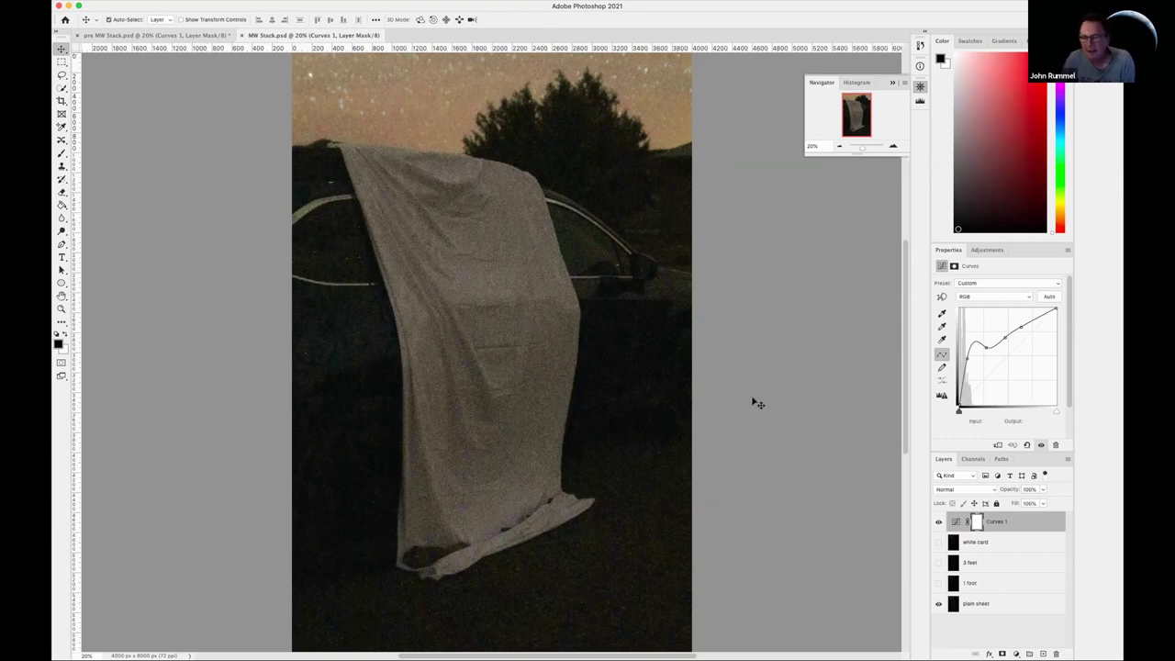
Toggle the 1 foot layer in MW Stack.psd to compare it with the plain sheet, leaving it shown.
{"action": "left_click", "coordinate": [937, 583]}
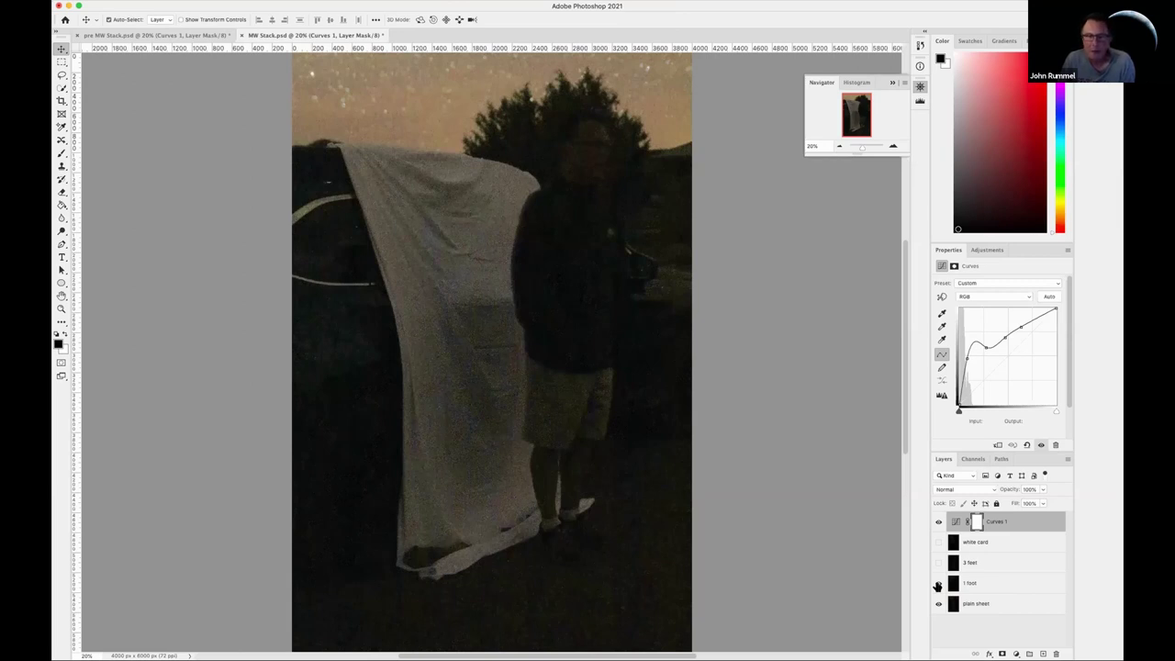
{"action": "left_click", "coordinate": [937, 583]}
{"action": "left_click", "coordinate": [937, 584]}
{"action": "left_click", "coordinate": [936, 584]}
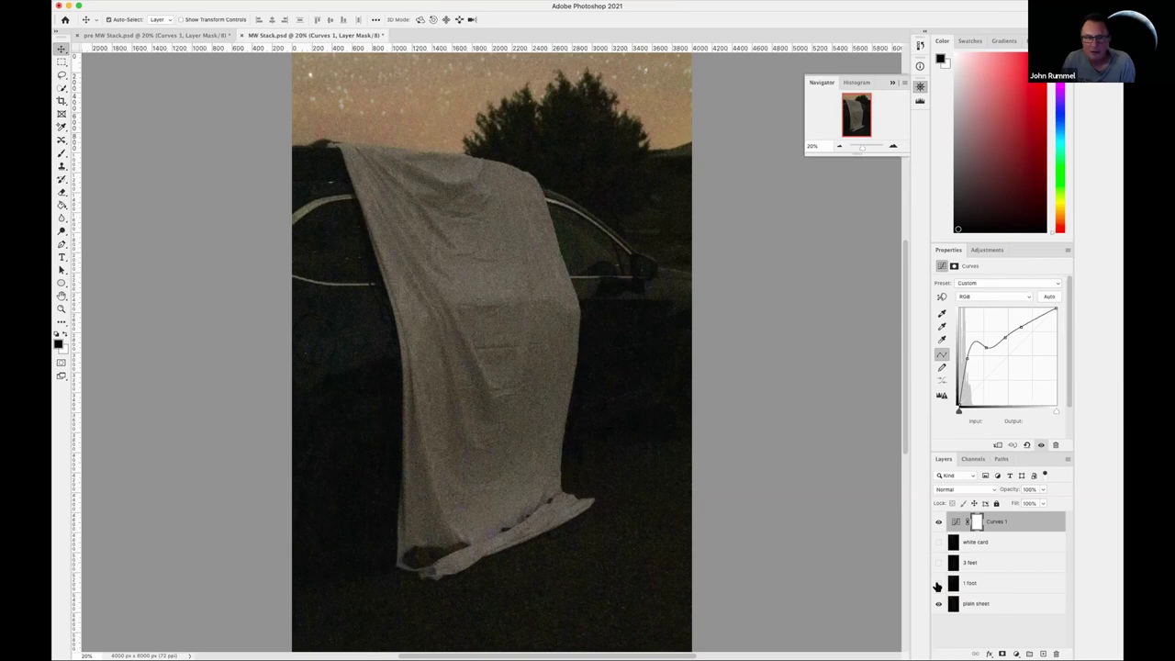
{"action": "left_click", "coordinate": [936, 584]}
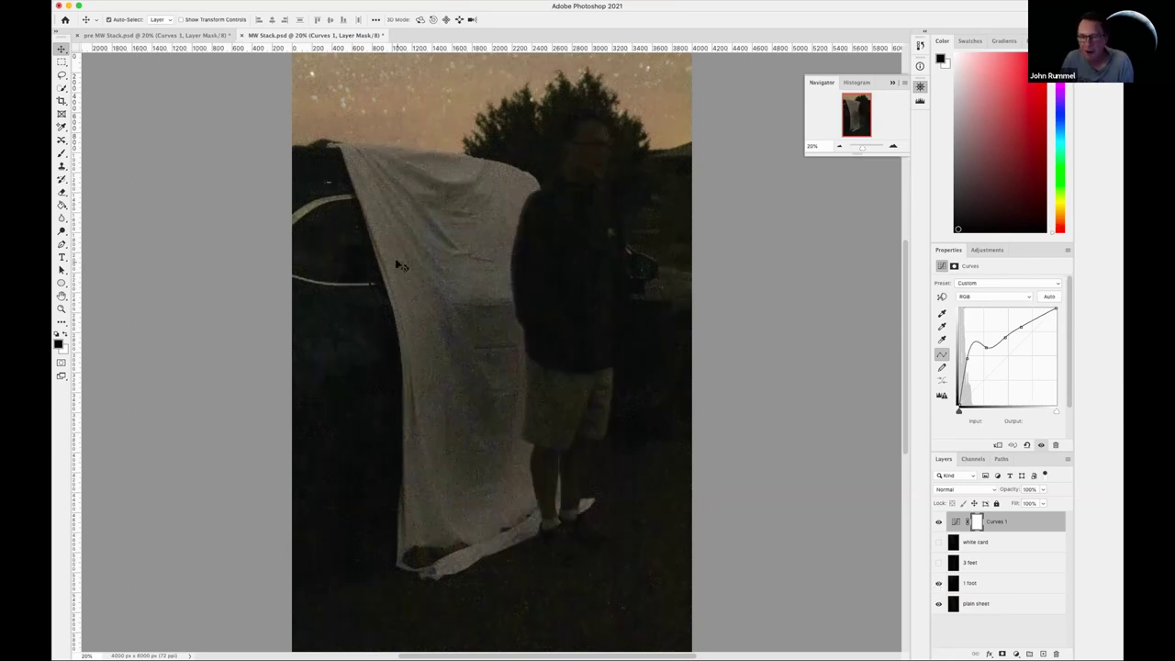
Show the 1 foot layer in pre MW Stack.psd and alternate between both documents to compare their 1 foot exposures, ending on MW Stack.psd.
{"action": "left_click", "coordinate": [190, 37]}
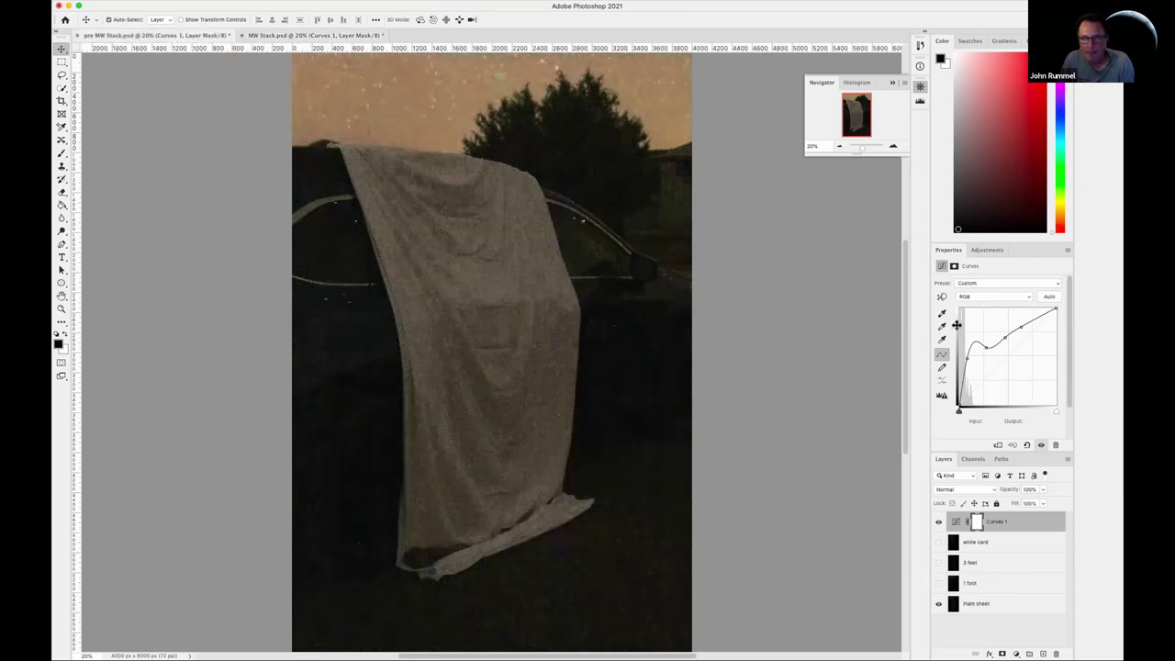
{"action": "left_click", "coordinate": [937, 584]}
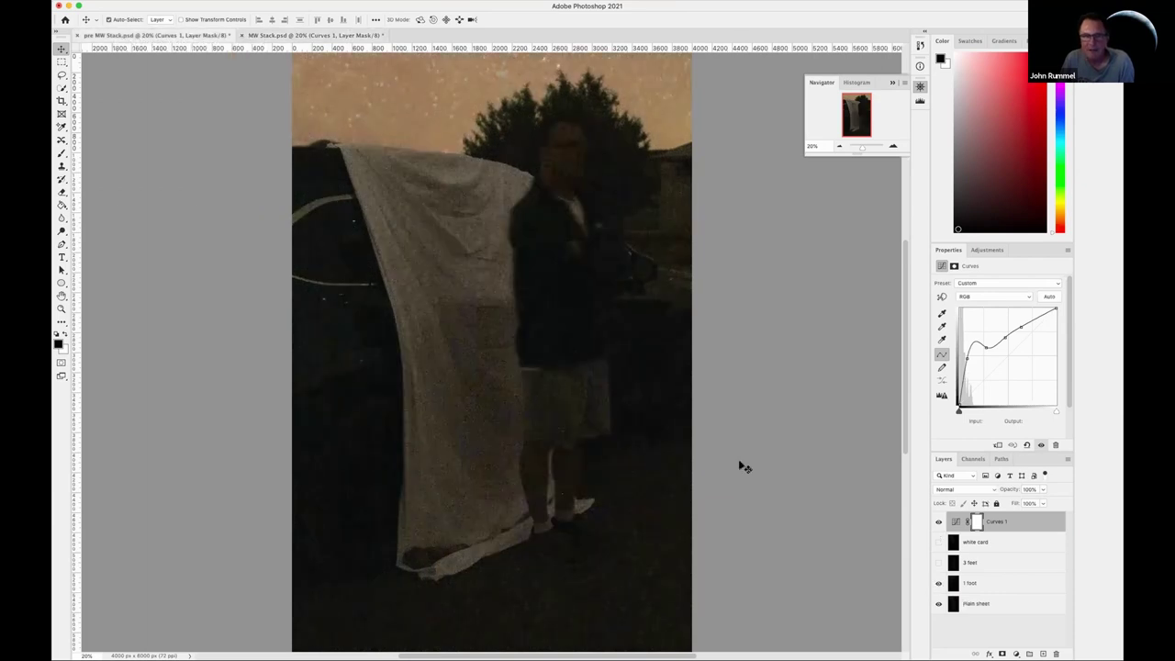
{"action": "left_click", "coordinate": [335, 35]}
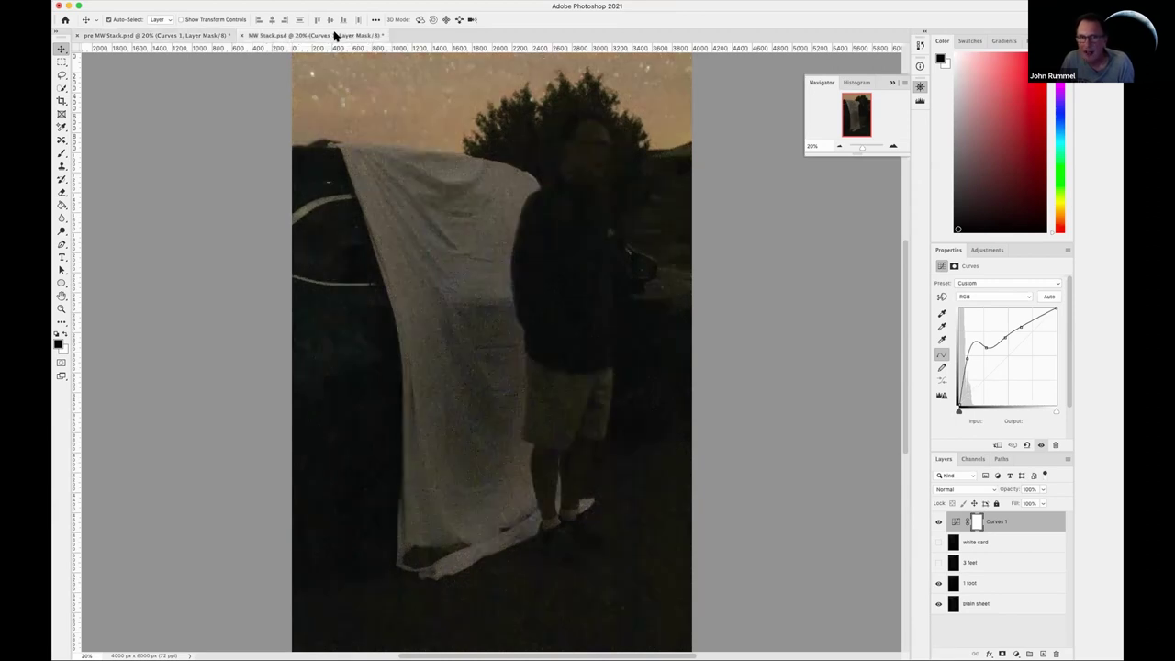
{"action": "left_click", "coordinate": [186, 35]}
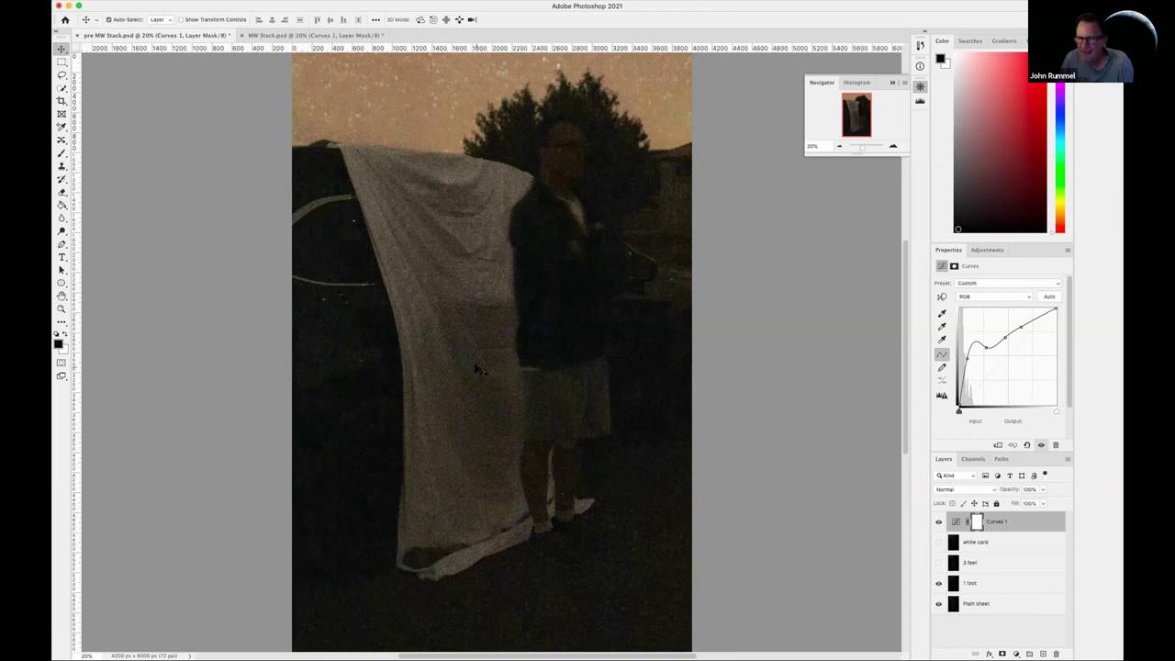
{"action": "left_click", "coordinate": [335, 35]}
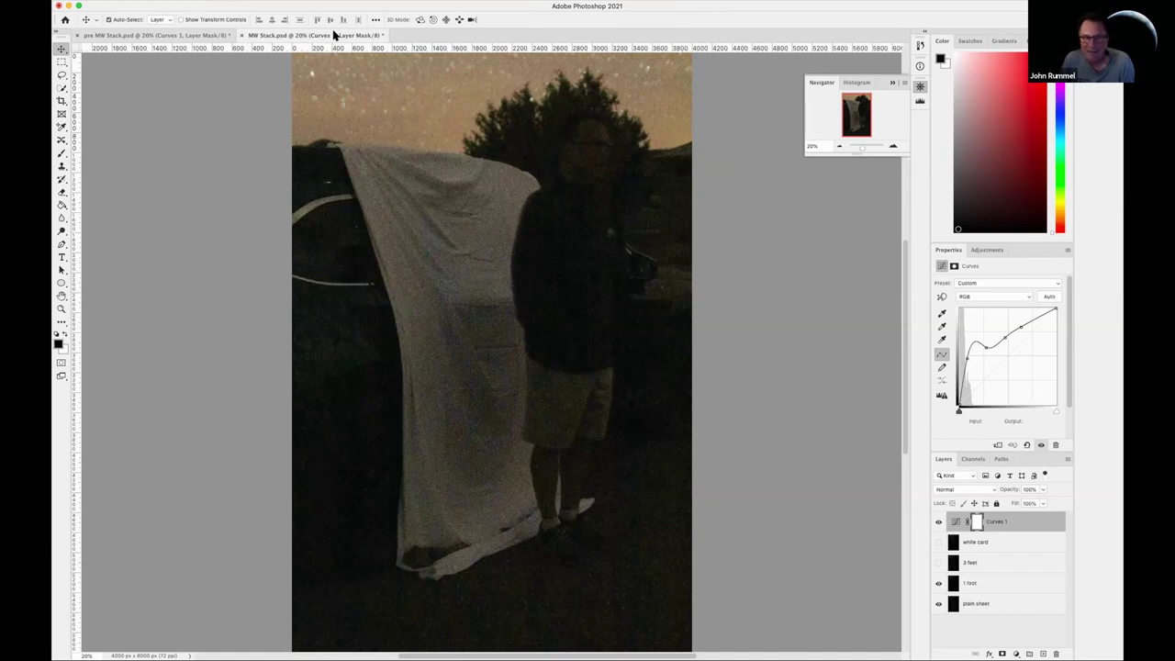
{"action": "left_click", "coordinate": [158, 37]}
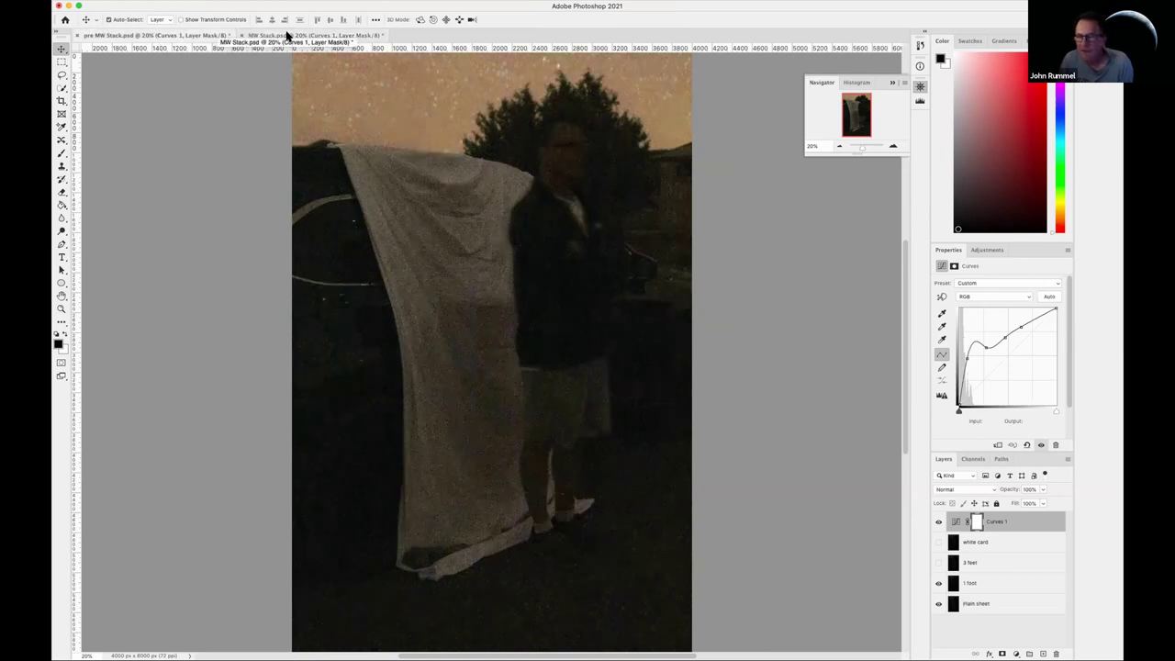
{"action": "left_click", "coordinate": [288, 35]}
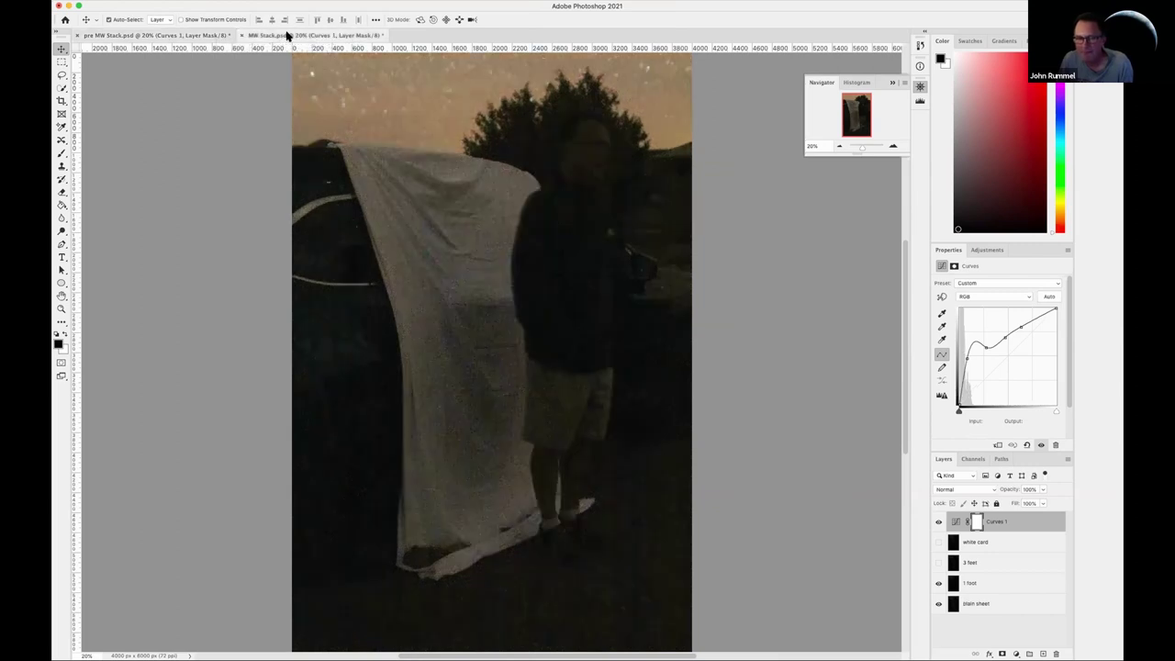
{"action": "left_click", "coordinate": [170, 36]}
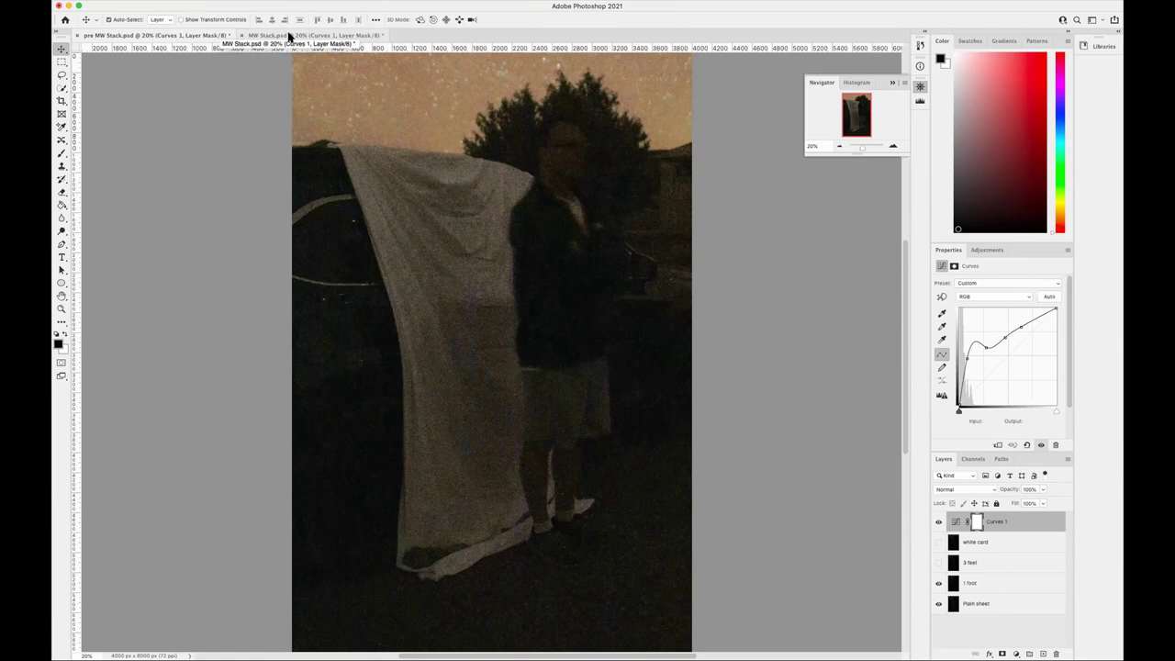
{"action": "left_click", "coordinate": [289, 35]}
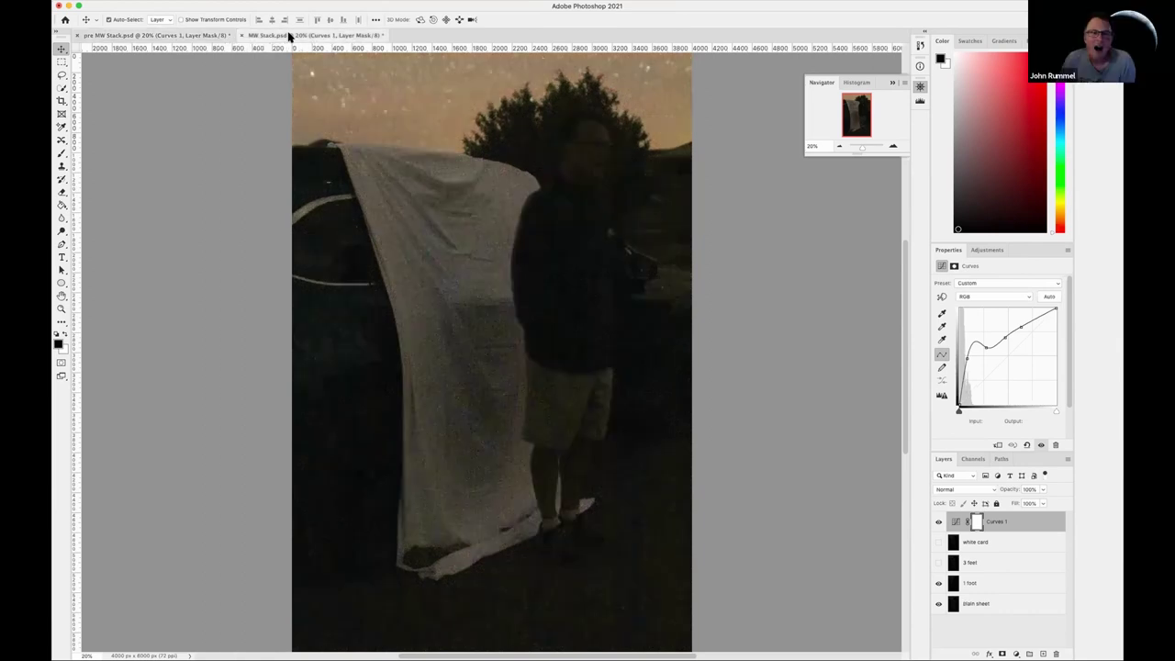
Toggle the 1 foot layer in MW Stack.psd to recheck the sheet for a shadow, leaving the layer shown.
{"action": "left_click", "coordinate": [939, 584]}
{"action": "left_click", "coordinate": [938, 584]}
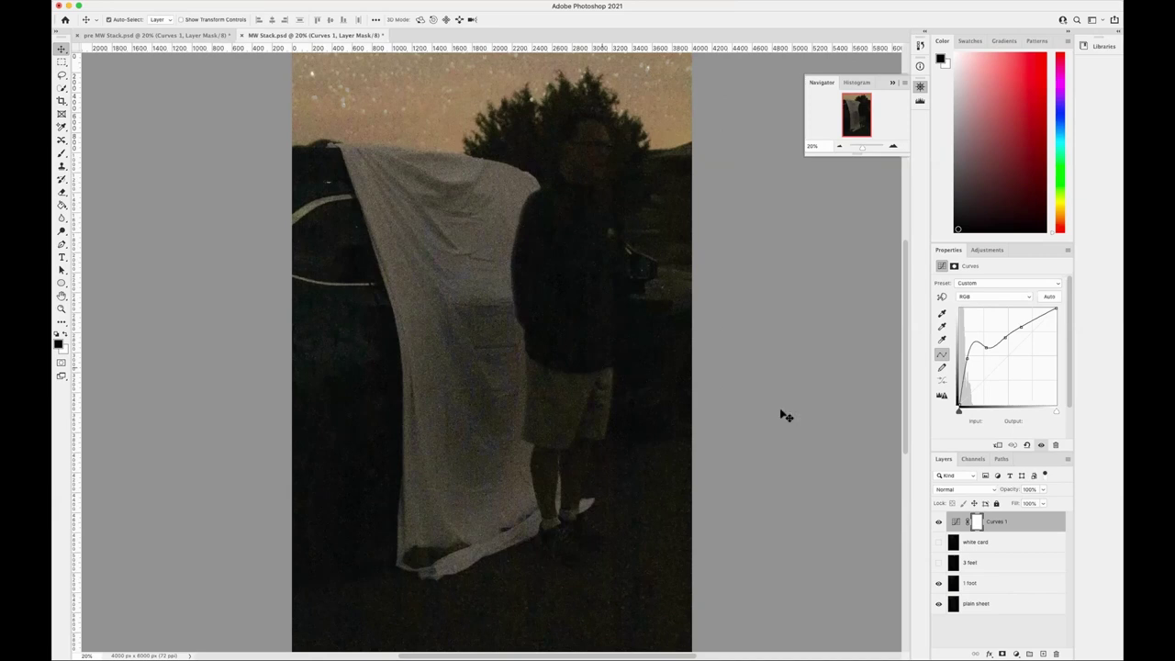
{"action": "left_click", "coordinate": [938, 584]}
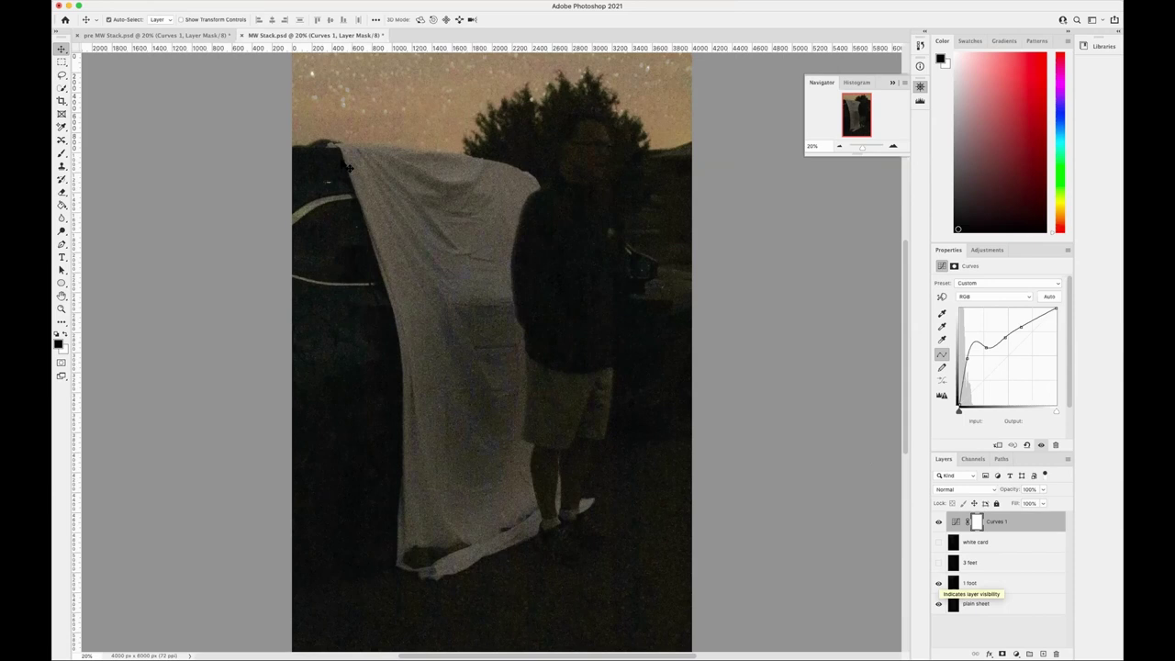
Switch to pre MW Stack.psd and toggle the 1 foot layer repeatedly to examine its shadow against the Plain sheet, leaving it shown.
{"action": "left_click", "coordinate": [206, 35]}
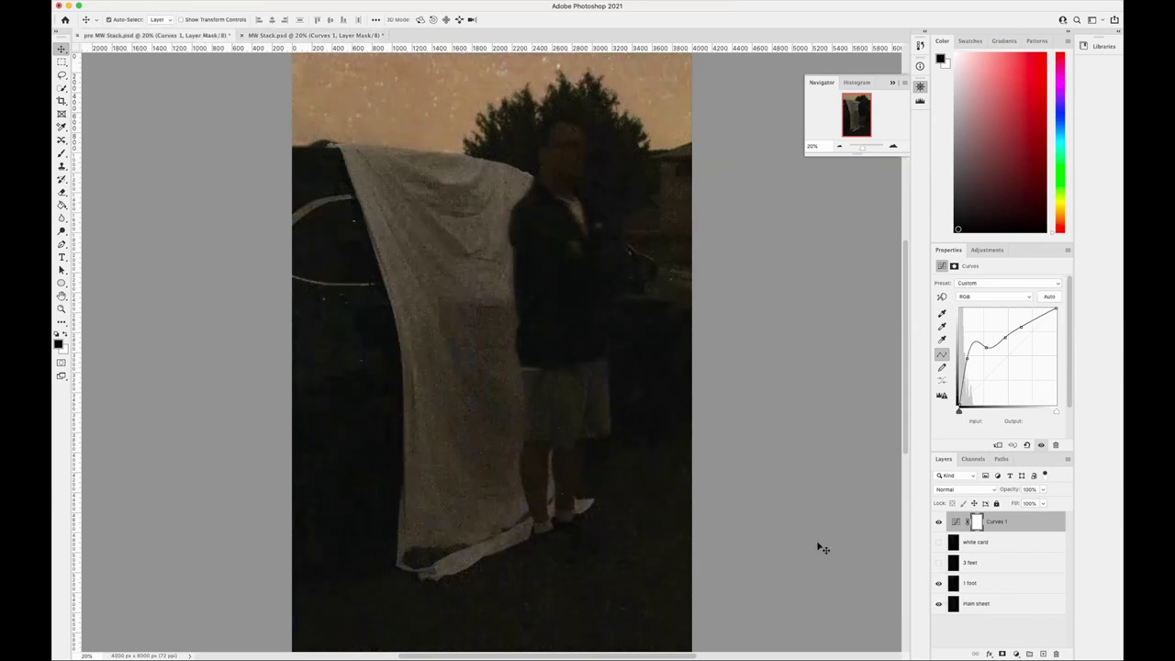
{"action": "left_click", "coordinate": [938, 583]}
{"action": "left_click", "coordinate": [938, 584]}
{"action": "left_click", "coordinate": [937, 584]}
{"action": "left_click", "coordinate": [938, 583]}
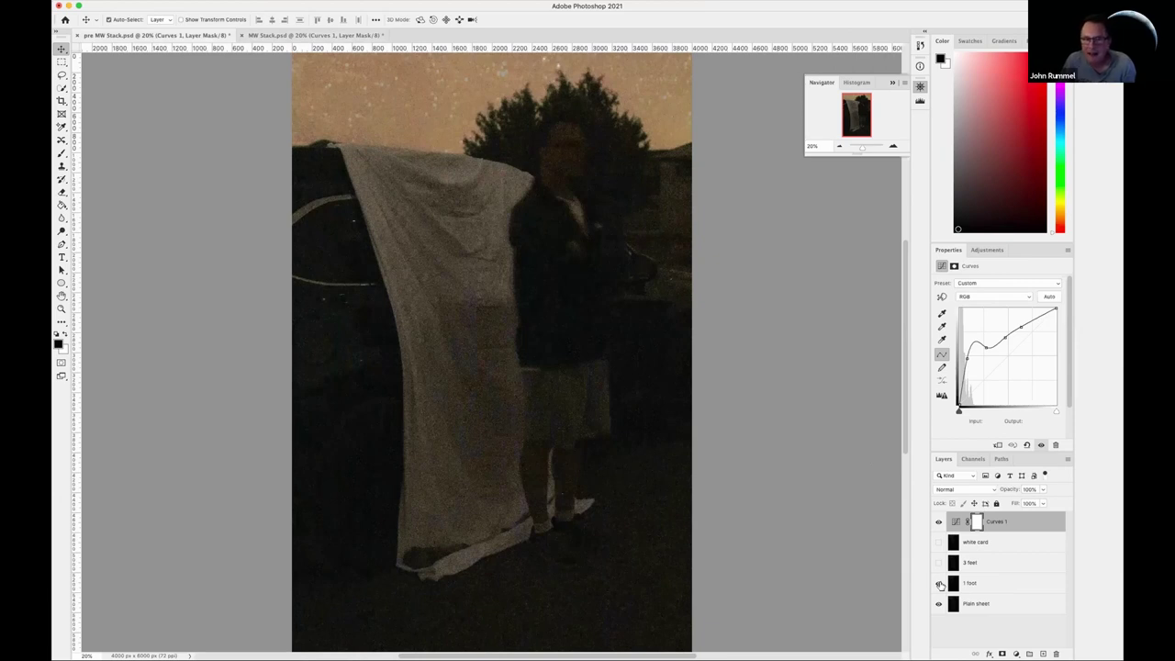
{"action": "left_click", "coordinate": [938, 583]}
{"action": "left_click", "coordinate": [938, 584]}
{"action": "left_click", "coordinate": [938, 584]}
{"action": "left_click", "coordinate": [938, 584]}
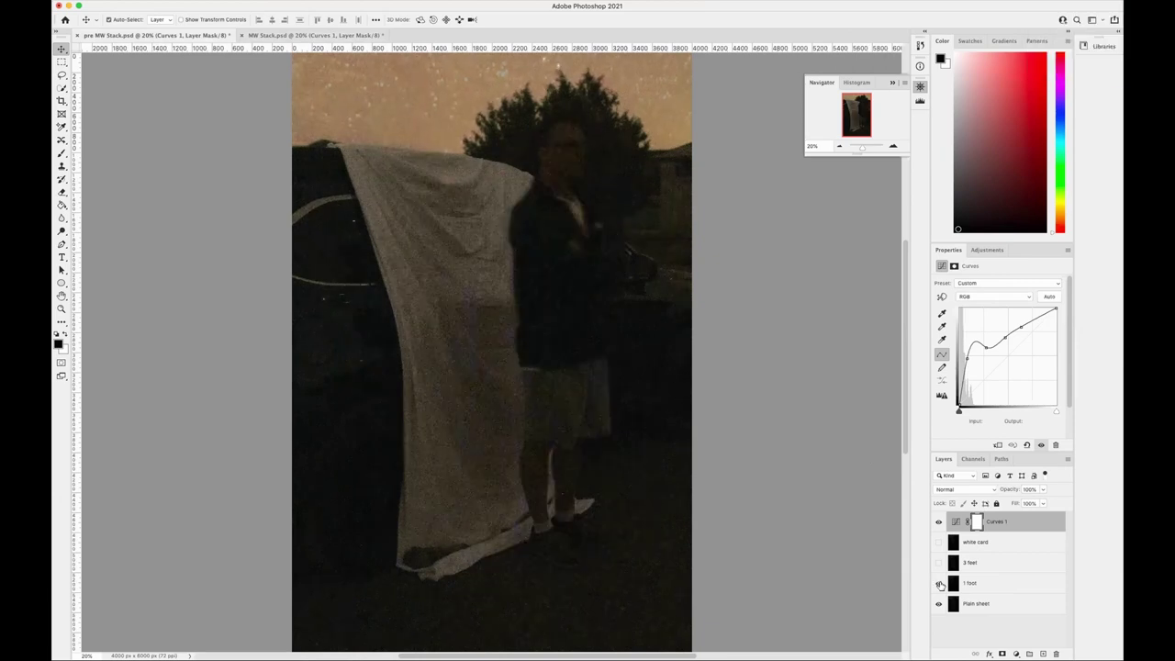
{"action": "left_click", "coordinate": [938, 584]}
{"action": "left_click", "coordinate": [938, 583]}
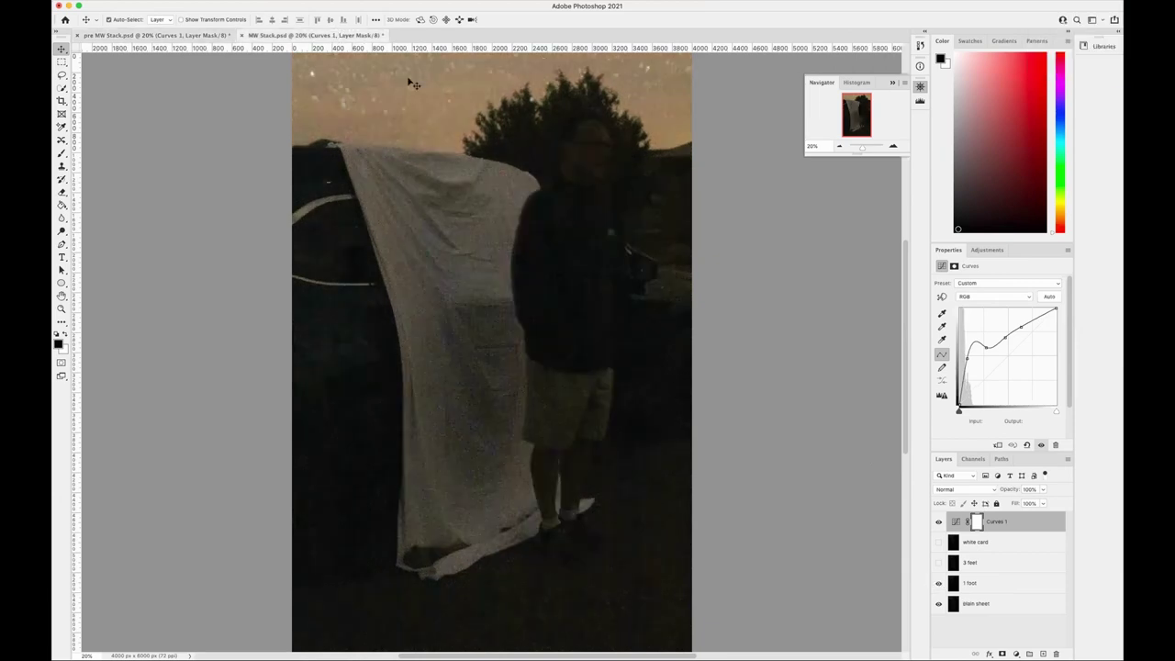
In MW Stack.psd, toggle the 1 foot layer repeatedly to examine brightness changes on the sheet against the plain sheet layer.
{"action": "left_click", "coordinate": [937, 583]}
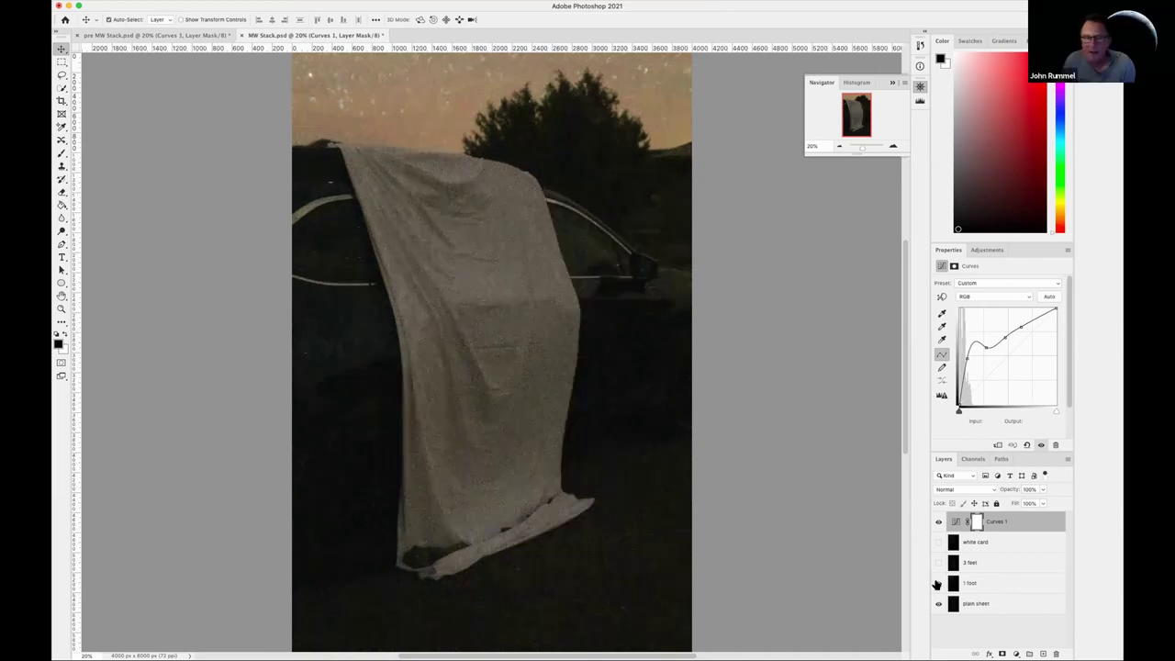
{"action": "left_click", "coordinate": [937, 584]}
{"action": "left_click", "coordinate": [937, 583]}
{"action": "left_click", "coordinate": [937, 584]}
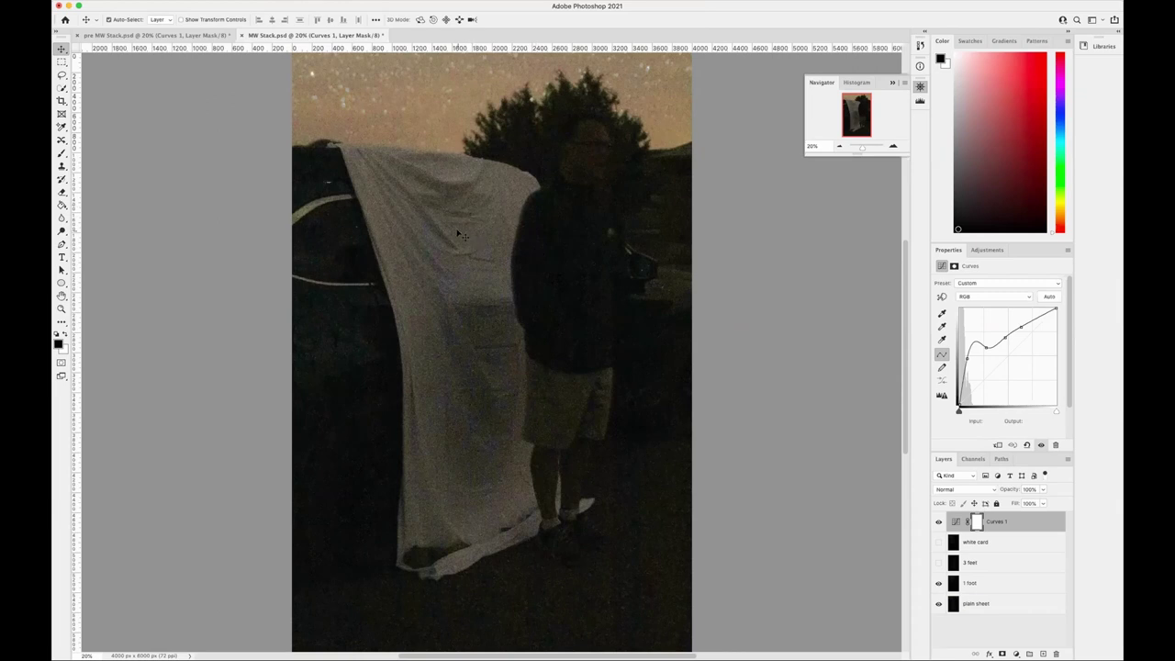
{"action": "left_click", "coordinate": [938, 583]}
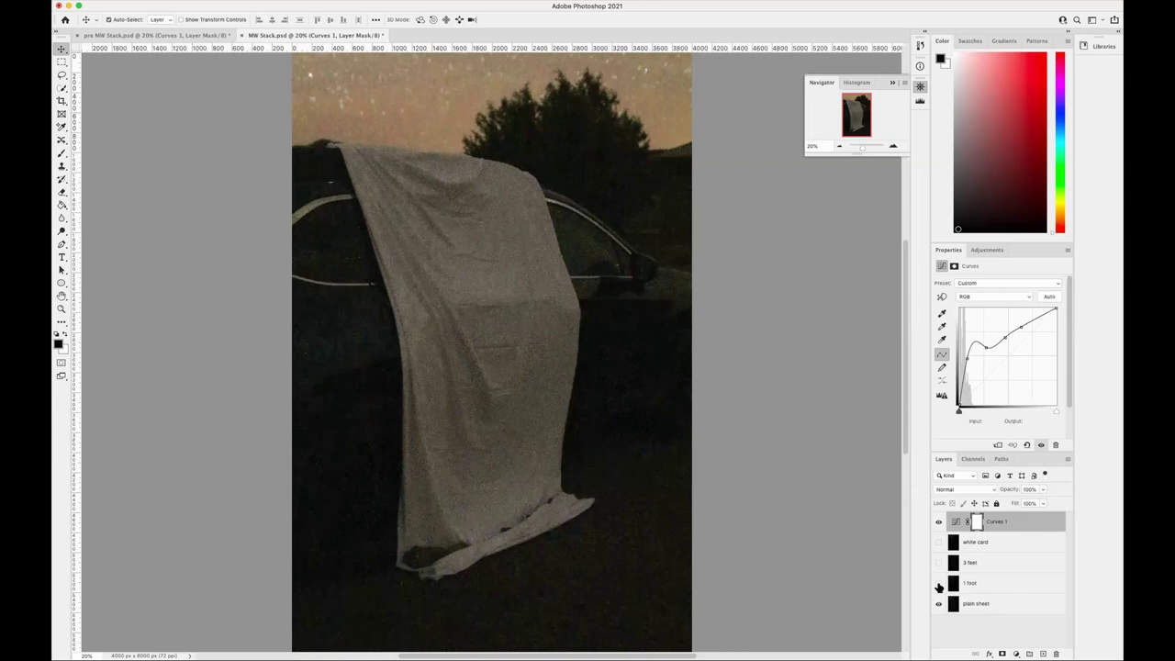
{"action": "left_click", "coordinate": [938, 584]}
{"action": "left_click", "coordinate": [938, 585]}
{"action": "left_click", "coordinate": [938, 585]}
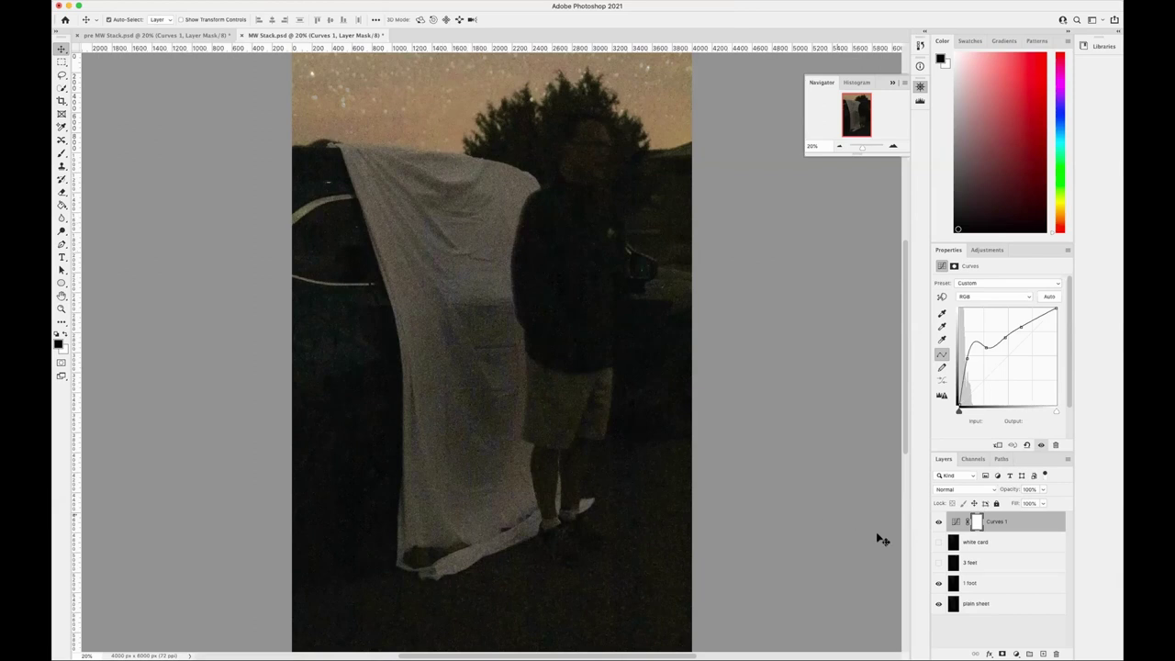
{"action": "left_click", "coordinate": [937, 584]}
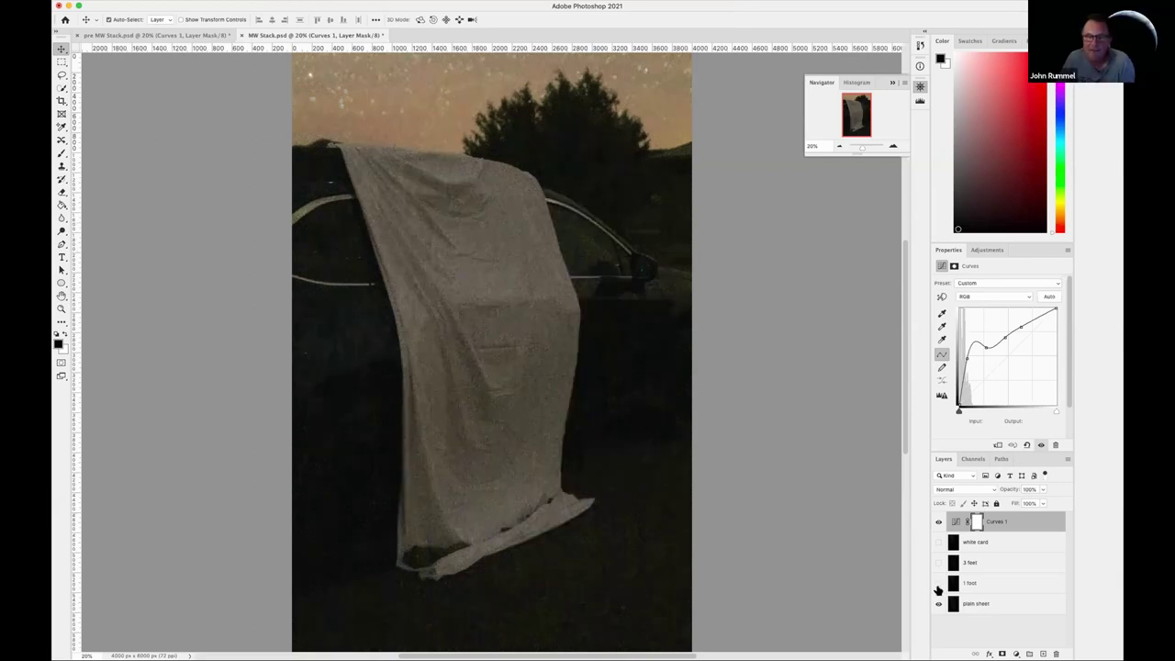
{"action": "left_click", "coordinate": [937, 585]}
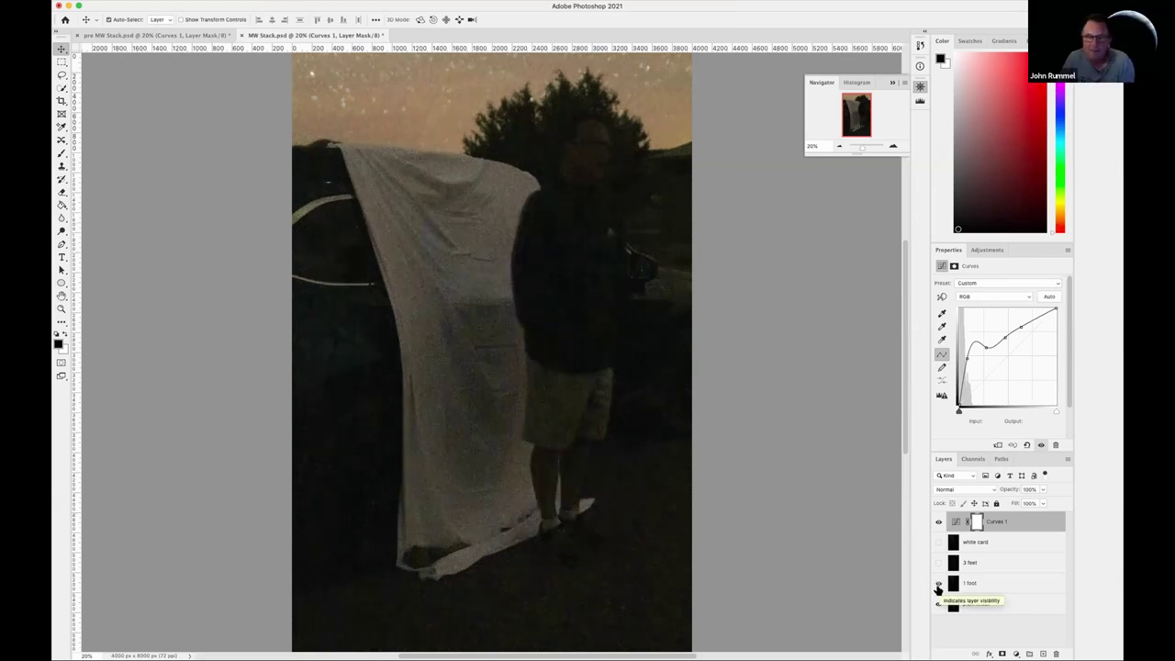
{"action": "left_click", "coordinate": [937, 584]}
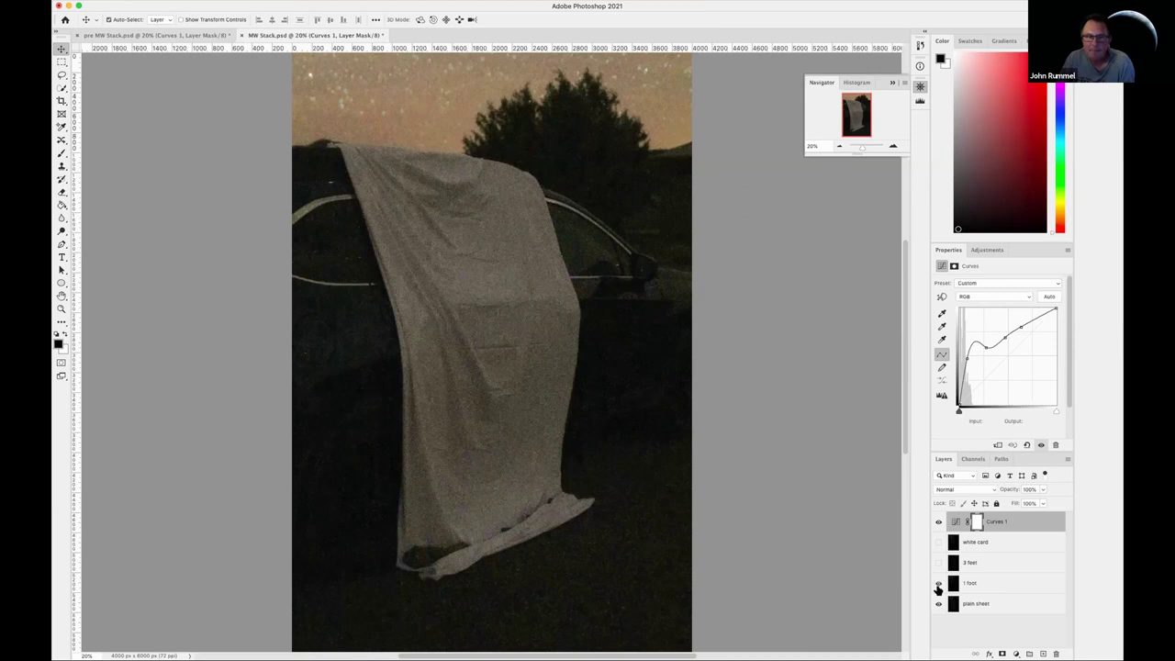
{"action": "left_click", "coordinate": [937, 585]}
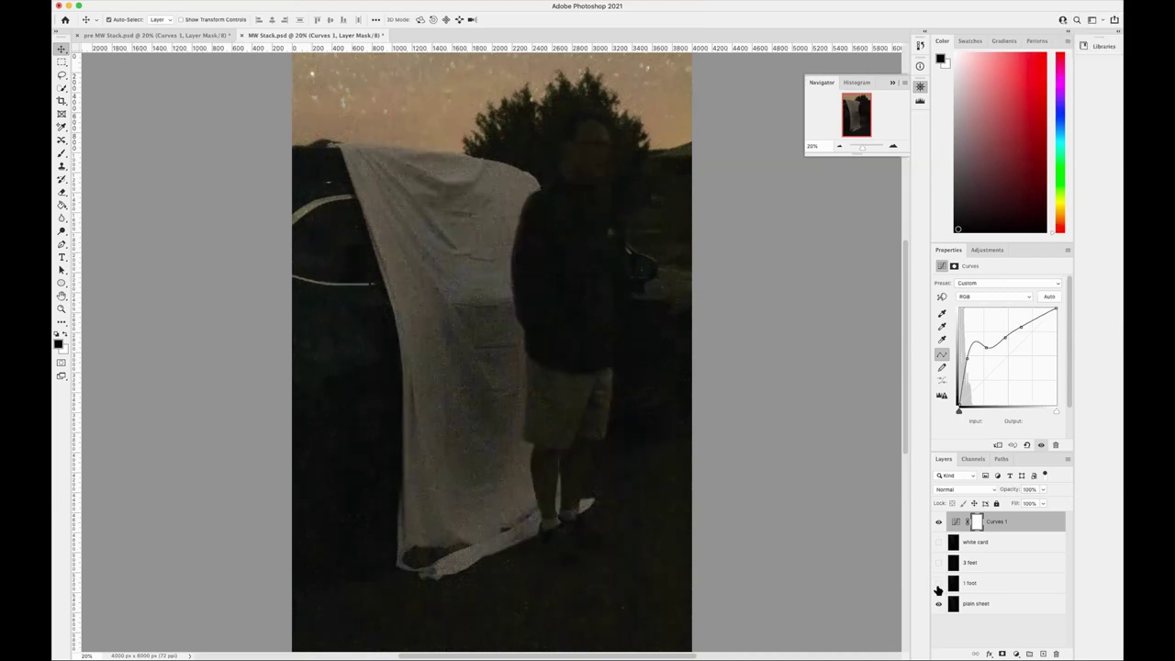
Hide the 1 foot layer in MW Stack.psd and alternate between both documents to compare their plain sheet exposures, ending on MW Stack.psd.
{"action": "left_click", "coordinate": [937, 584]}
{"action": "left_click", "coordinate": [194, 36]}
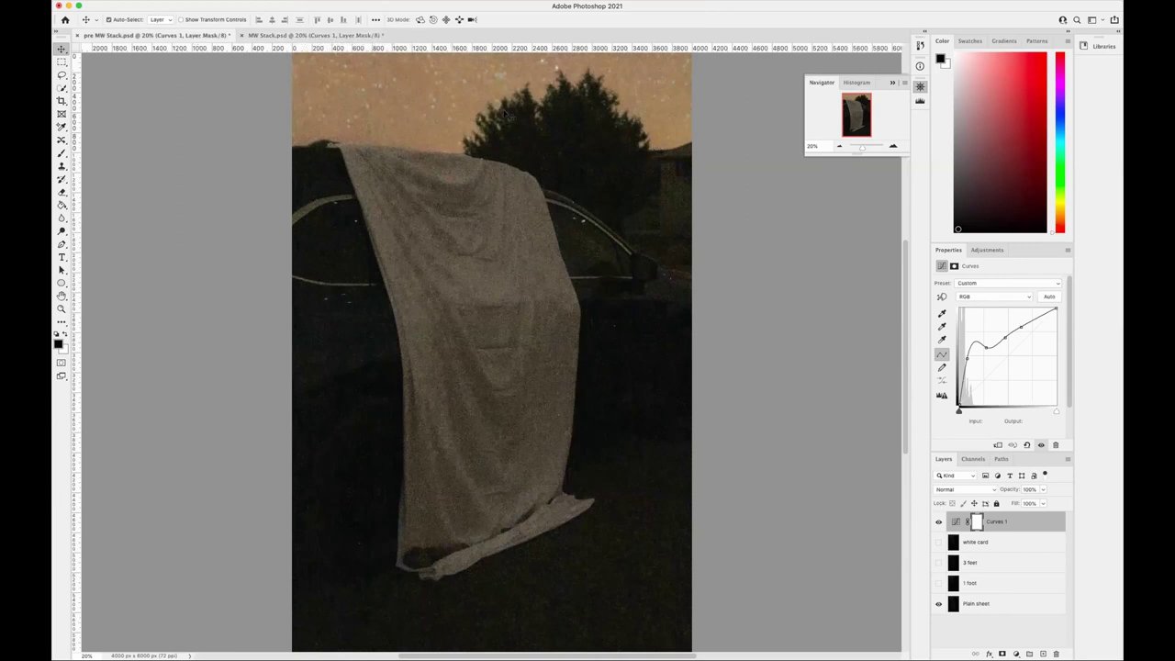
{"action": "left_click", "coordinate": [314, 35]}
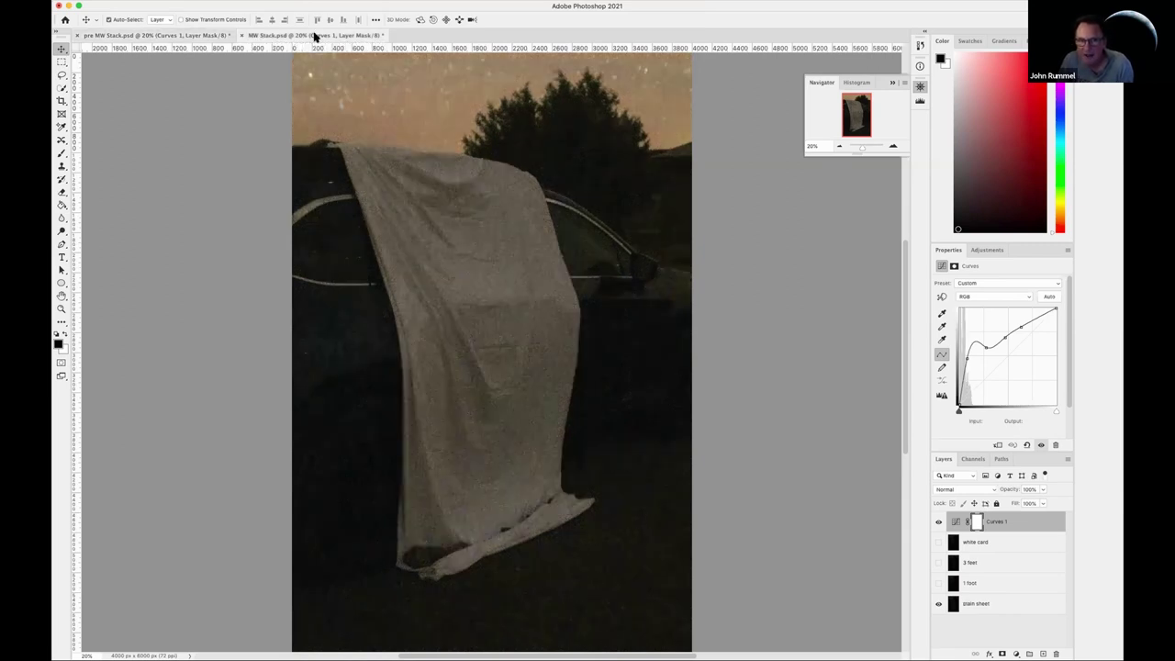
{"action": "left_click", "coordinate": [210, 36]}
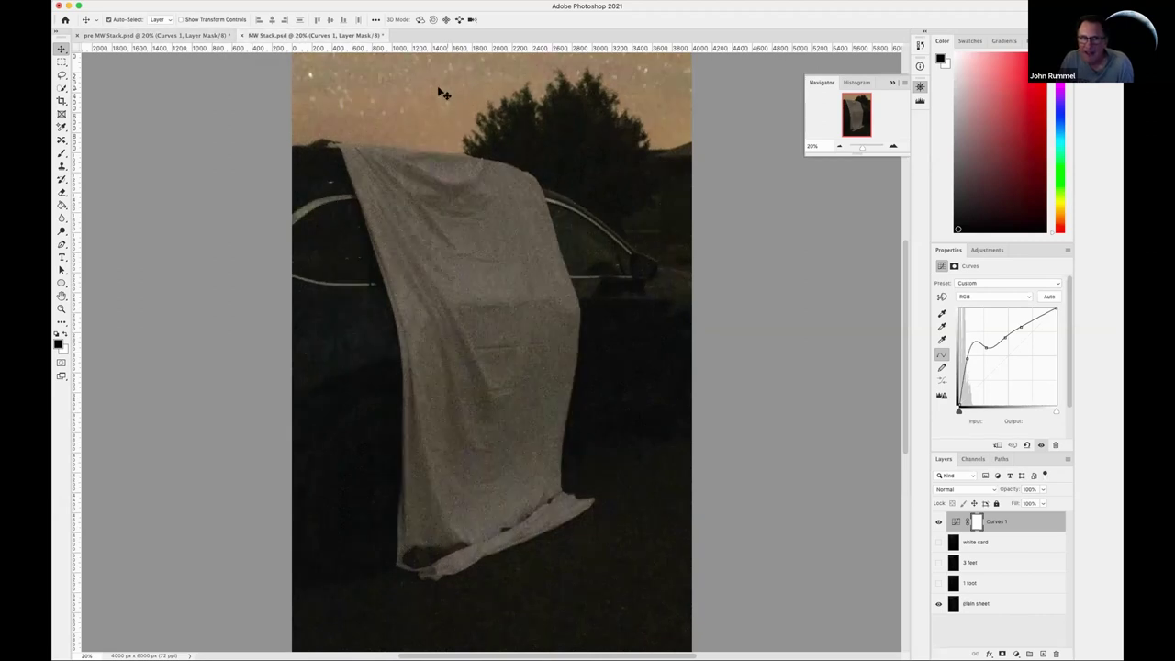
{"action": "left_click", "coordinate": [195, 35]}
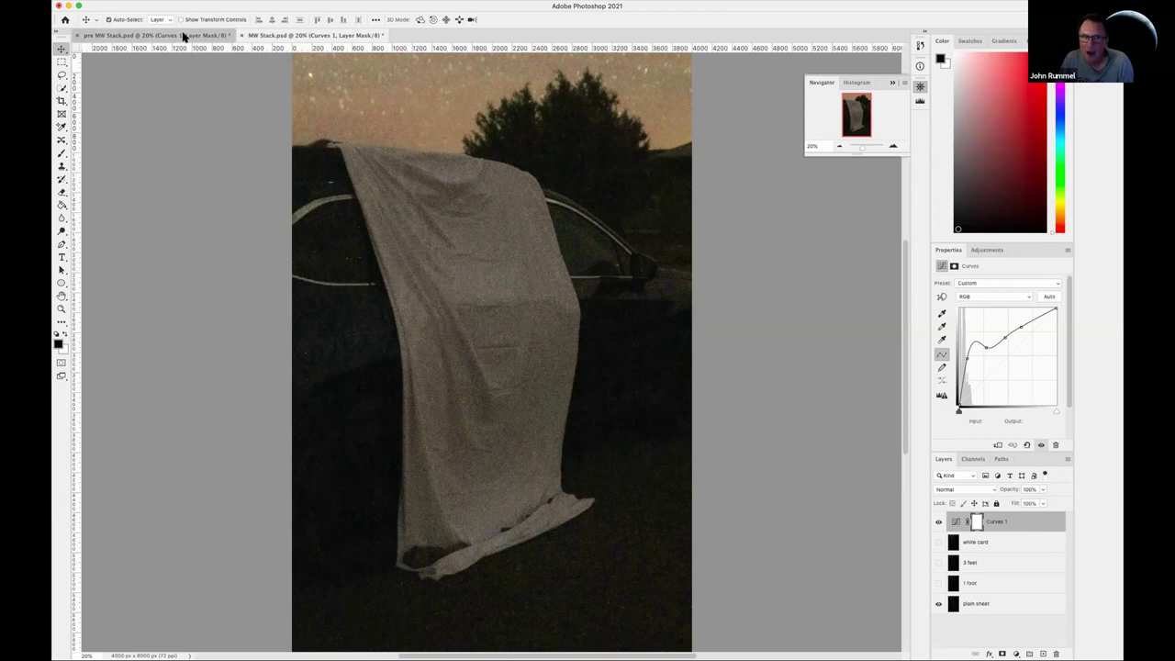
{"action": "left_click", "coordinate": [278, 35]}
{"action": "left_click", "coordinate": [210, 35]}
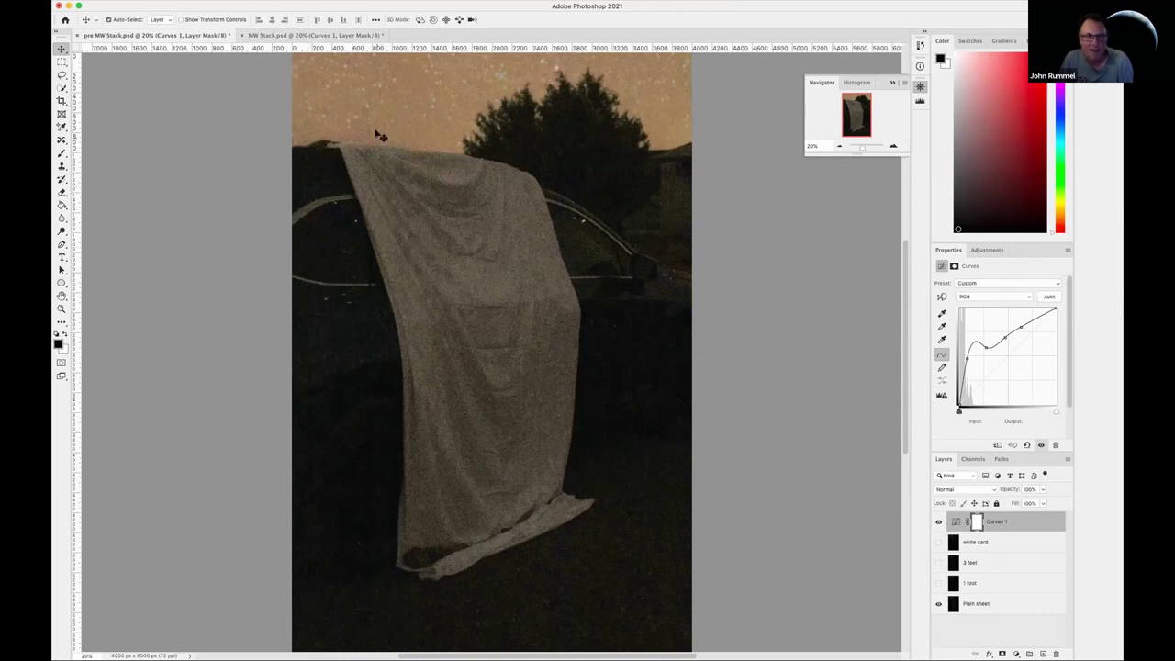
{"action": "left_click", "coordinate": [308, 36]}
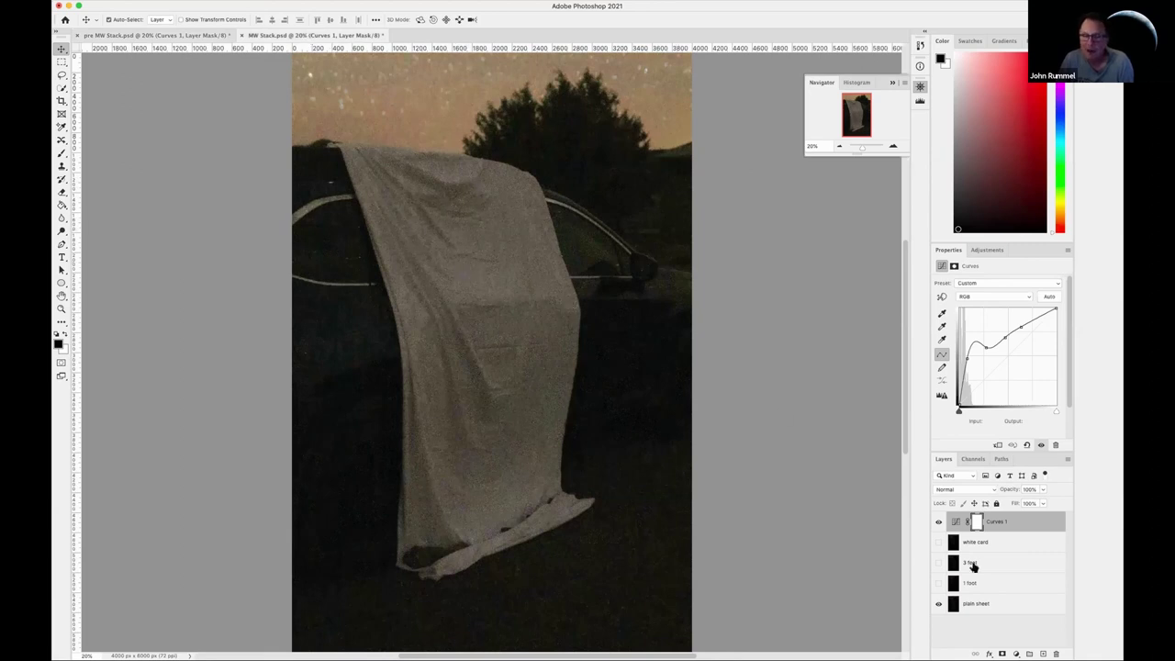
Toggle the 1 foot layer in MW Stack.psd repeatedly to check the sheet for a shadow against the plain sheet, leaving the layer shown.
{"action": "left_click", "coordinate": [938, 584]}
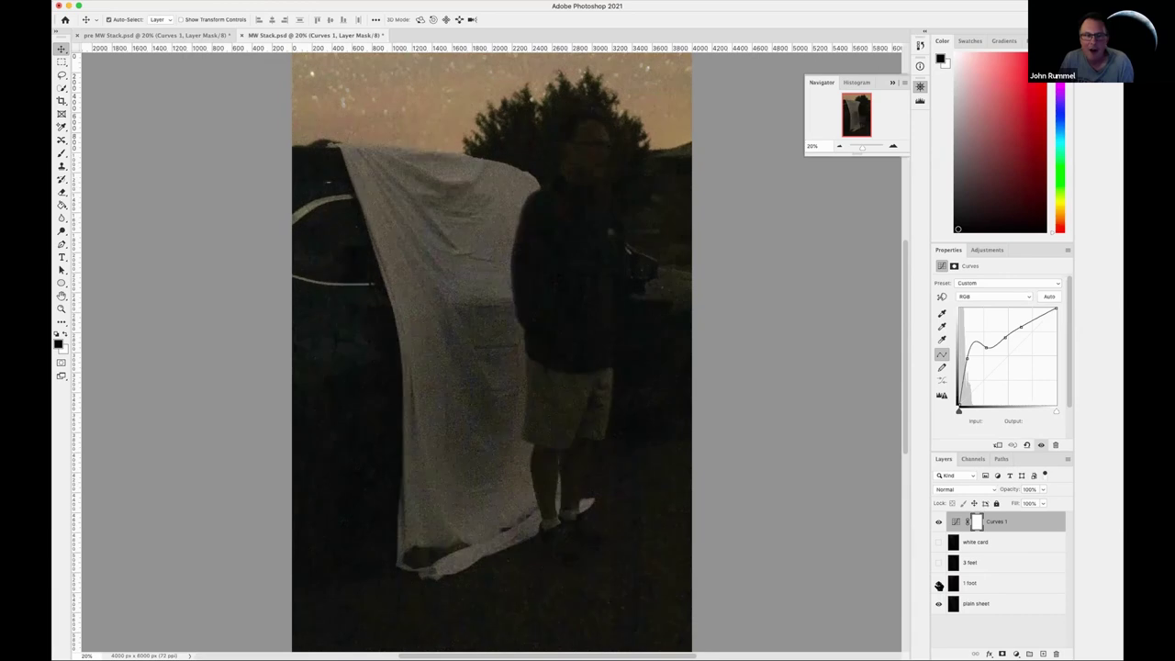
{"action": "left_click", "coordinate": [938, 583]}
{"action": "left_click", "coordinate": [937, 584]}
{"action": "left_click", "coordinate": [938, 583]}
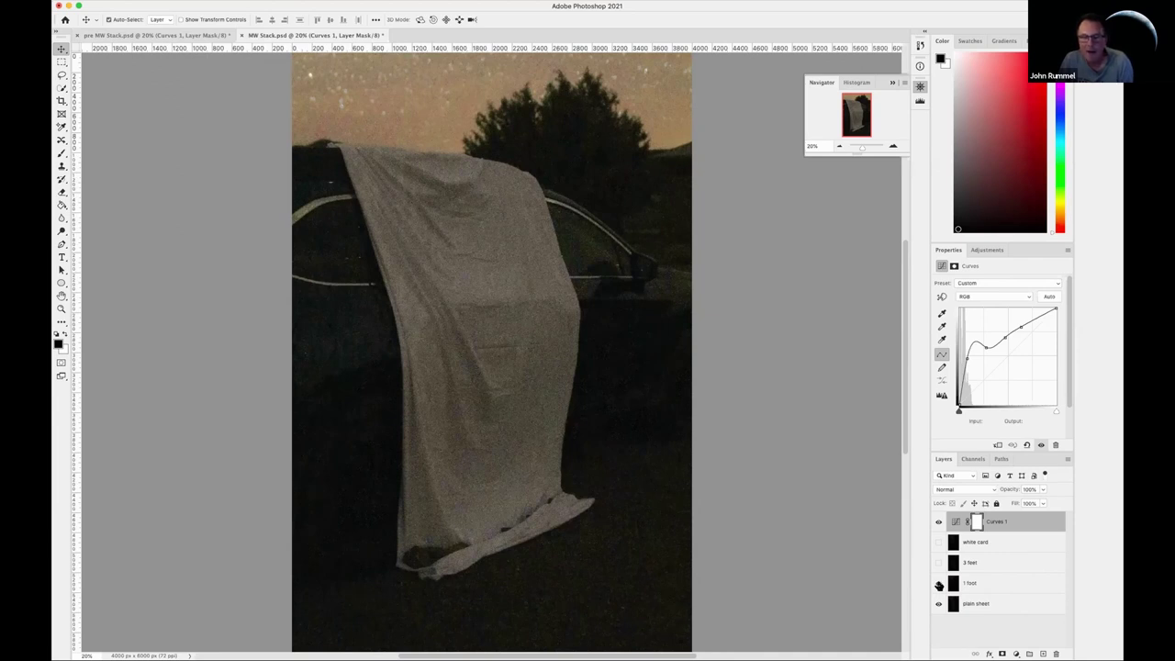
{"action": "left_click", "coordinate": [938, 583]}
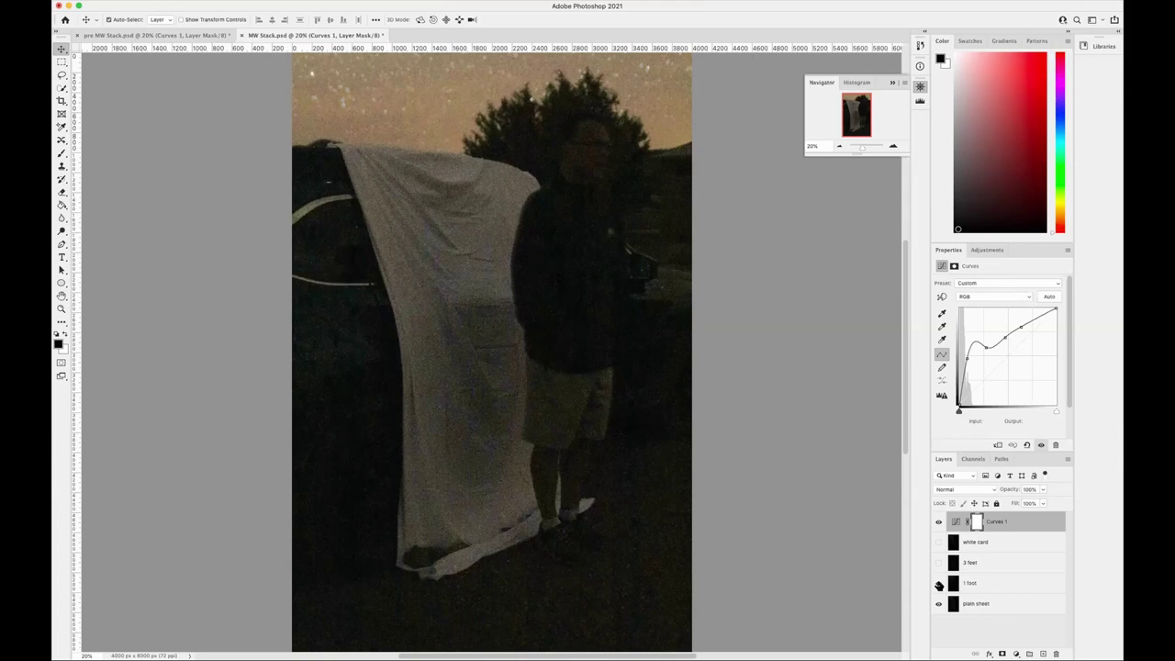
Show the 1 foot layer in pre MW Stack.psd and compare it with the 1 foot exposure in MW Stack.psd, returning to pre MW Stack.psd.
{"action": "left_click_drag", "start_coordinate": [168, 37], "coordinate": [169, 34]}
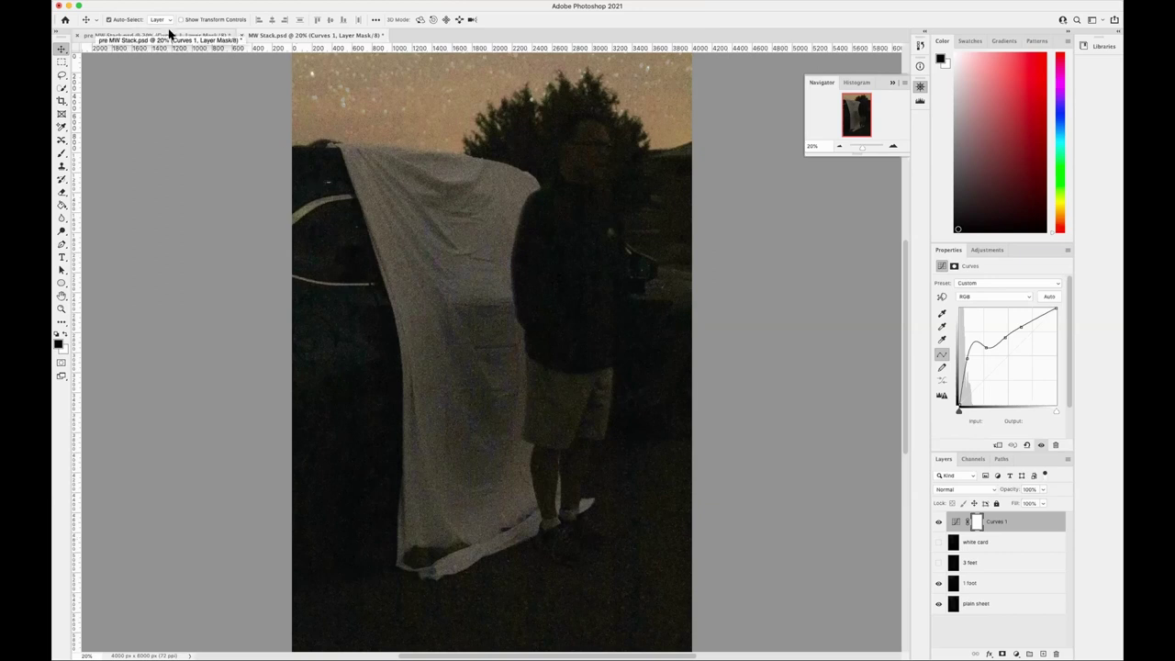
{"action": "left_click_drag", "start_coordinate": [169, 33], "coordinate": [169, 33]}
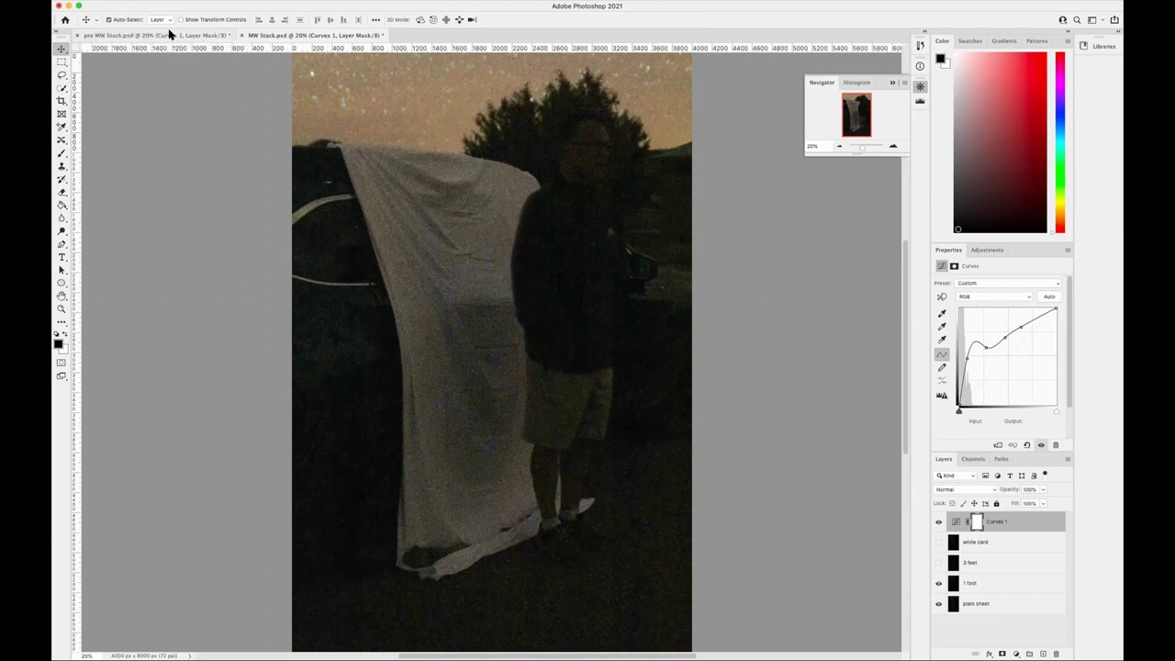
{"action": "left_click", "coordinate": [169, 34]}
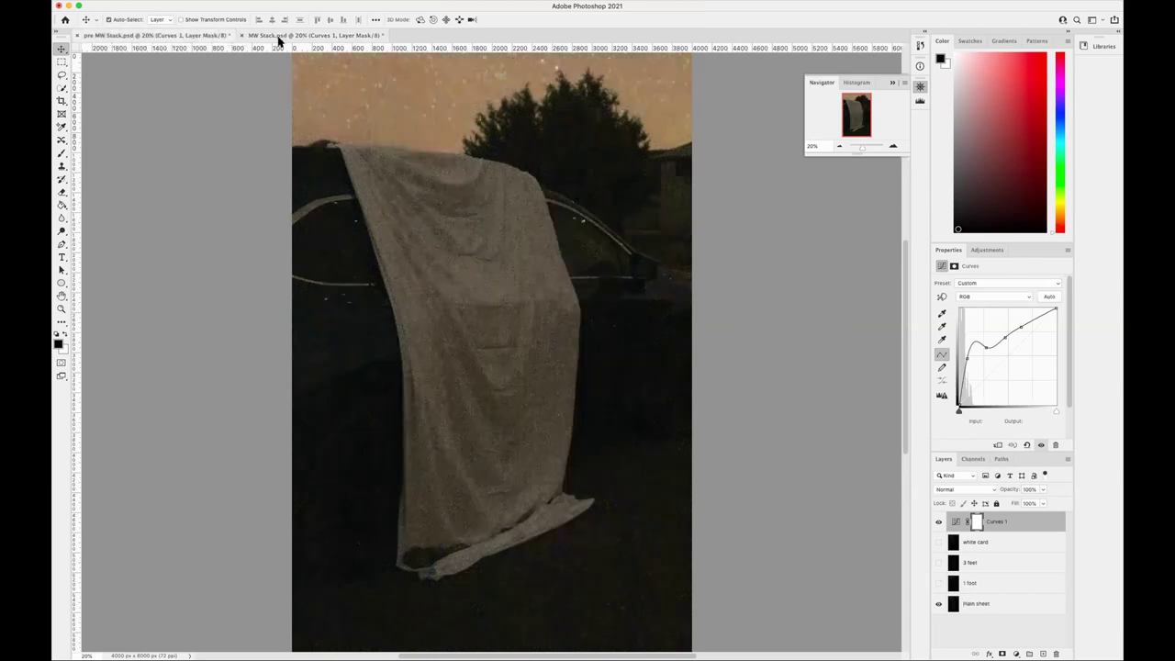
{"action": "left_click", "coordinate": [938, 583]}
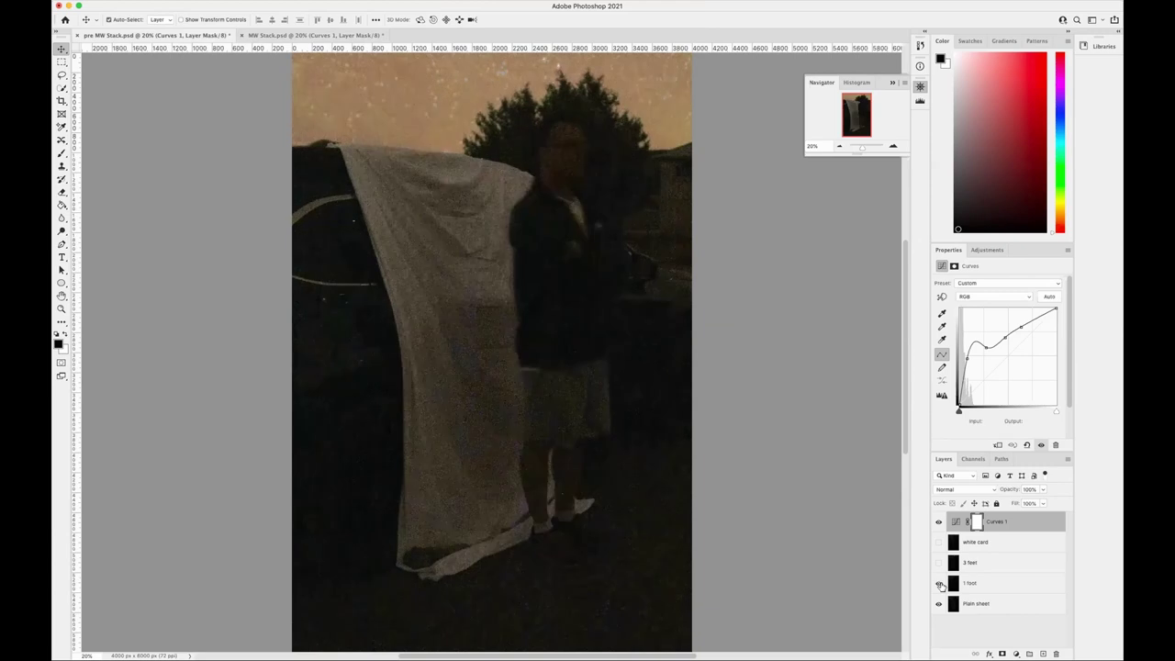
{"action": "left_click", "coordinate": [303, 35]}
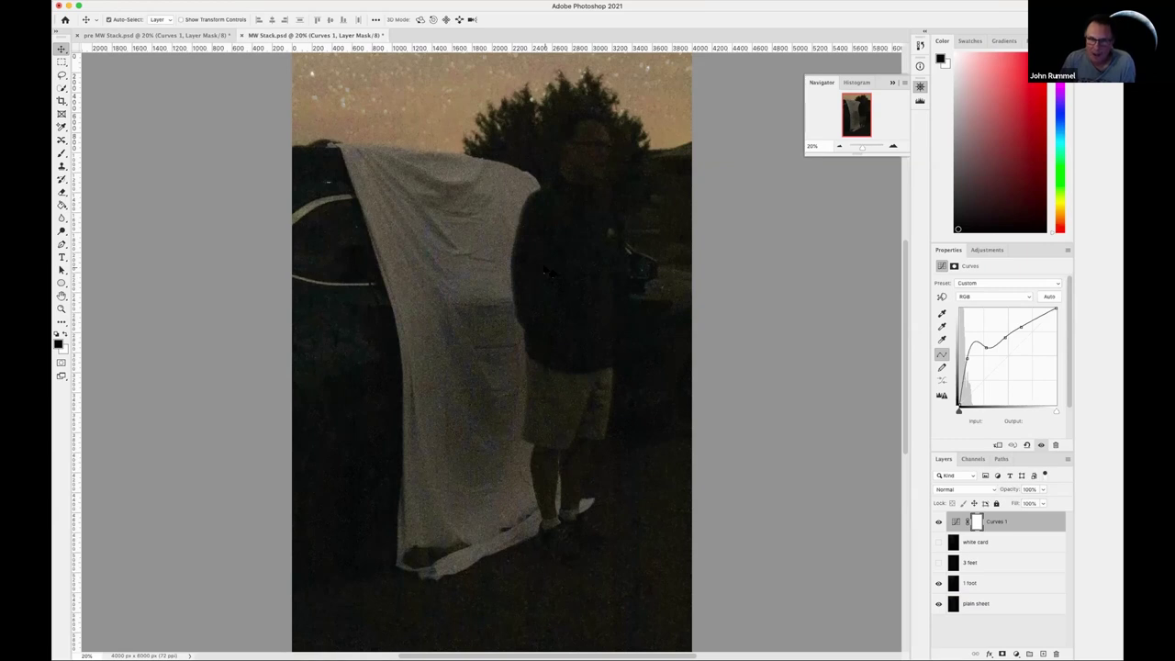
{"action": "left_click", "coordinate": [202, 36]}
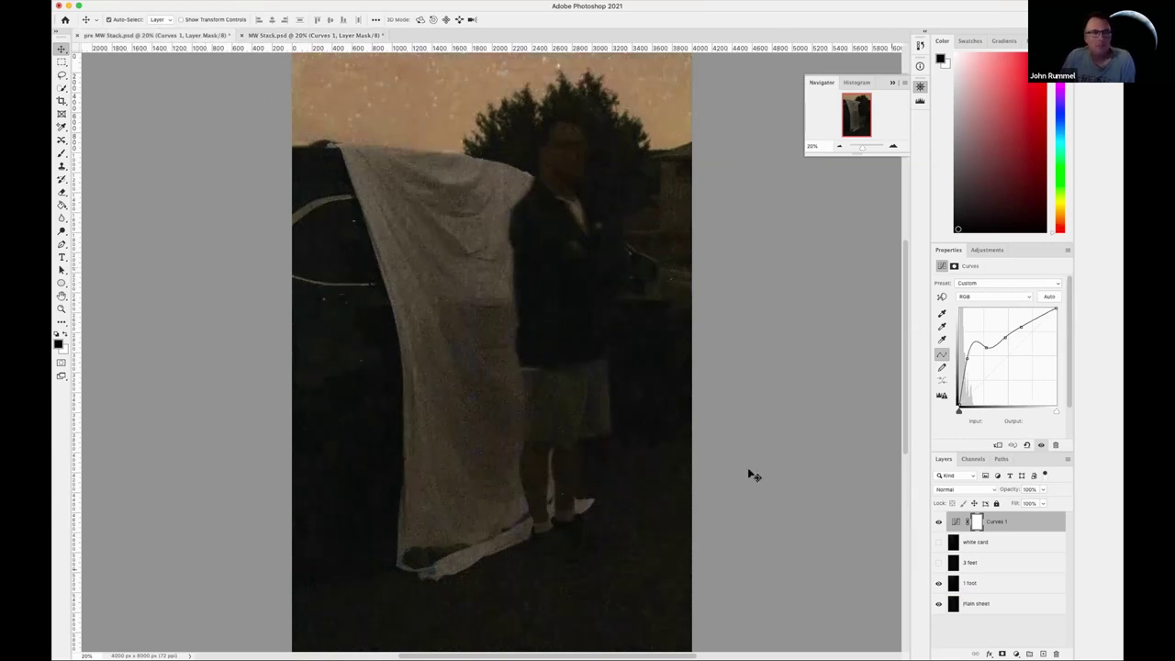
Toggle the 1 foot layer in pre MW Stack.psd to re-examine its shadow against the Plain sheet, leaving the layer hidden.
{"action": "left_click", "coordinate": [937, 583]}
{"action": "left_click", "coordinate": [937, 584]}
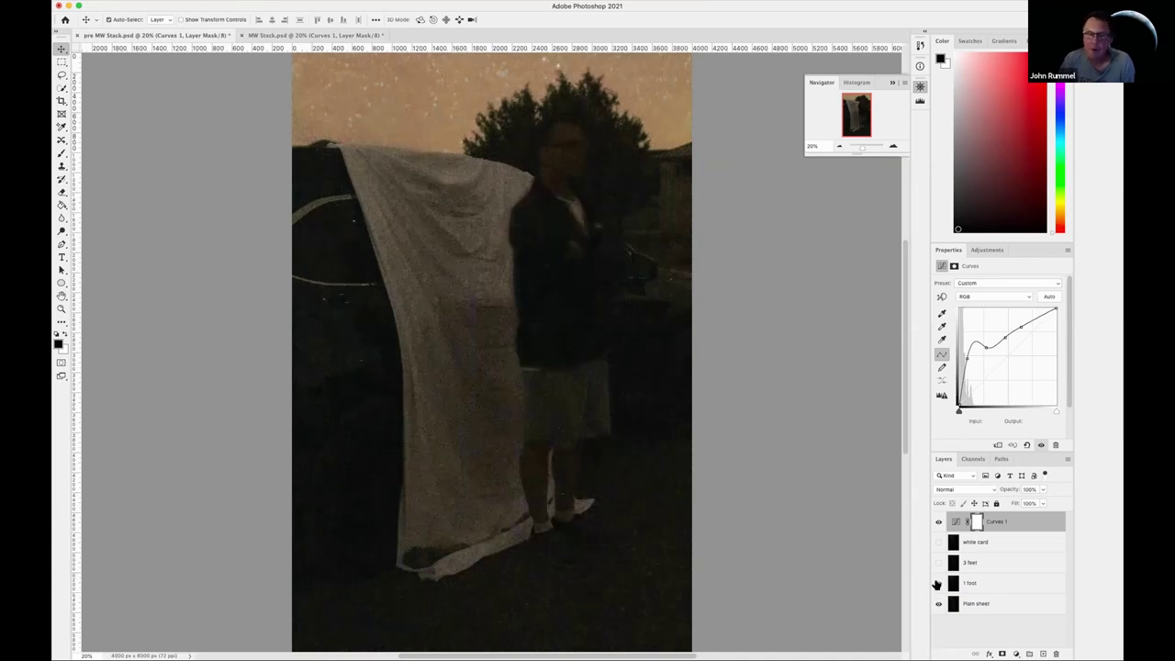
{"action": "left_click", "coordinate": [937, 584]}
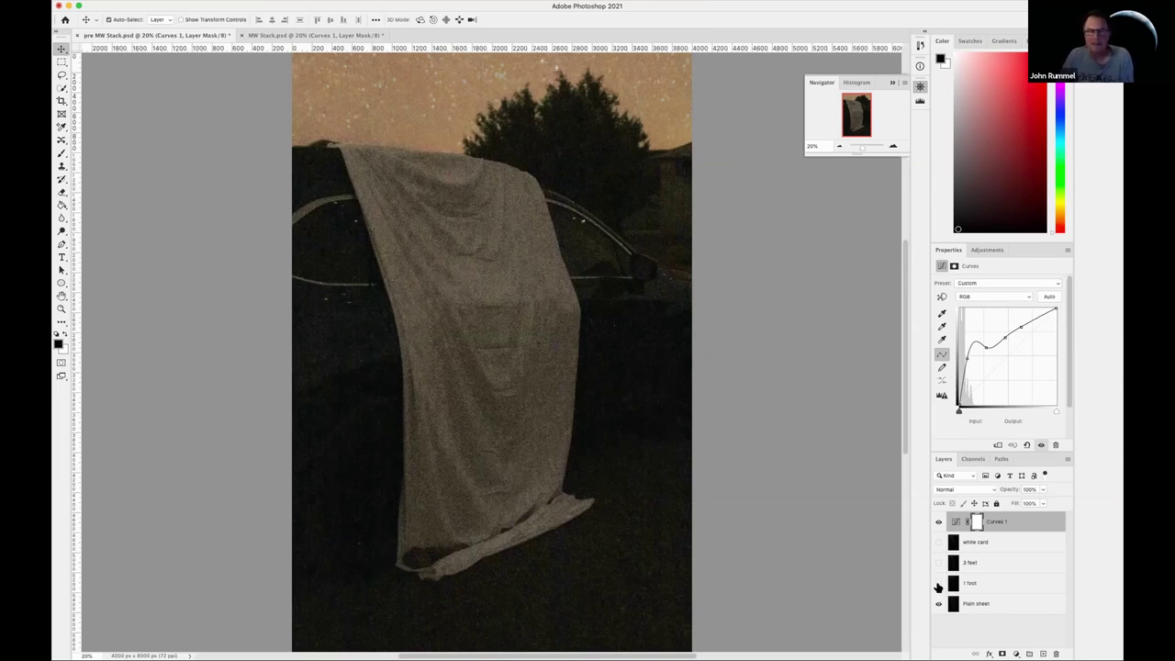
{"action": "left_click", "coordinate": [938, 584]}
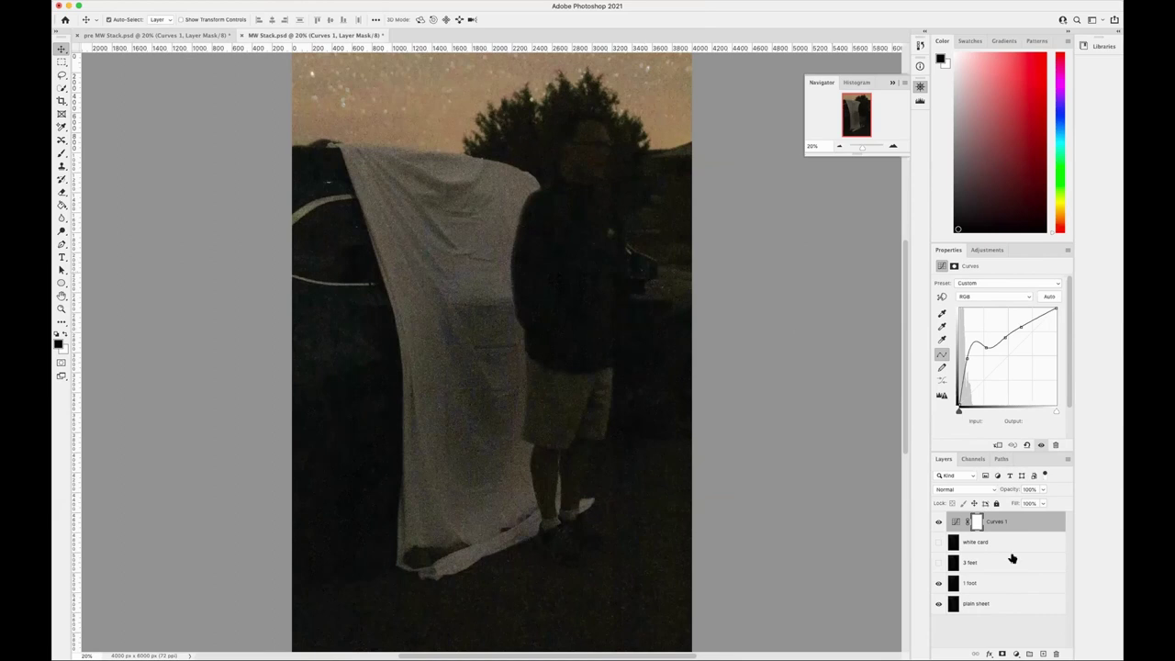
With the 1 foot layer hidden in MW Stack.psd, switch repeatedly between both documents to compare sheet brightness and shading, ending on MW Stack.psd.
{"action": "left_click", "coordinate": [938, 584]}
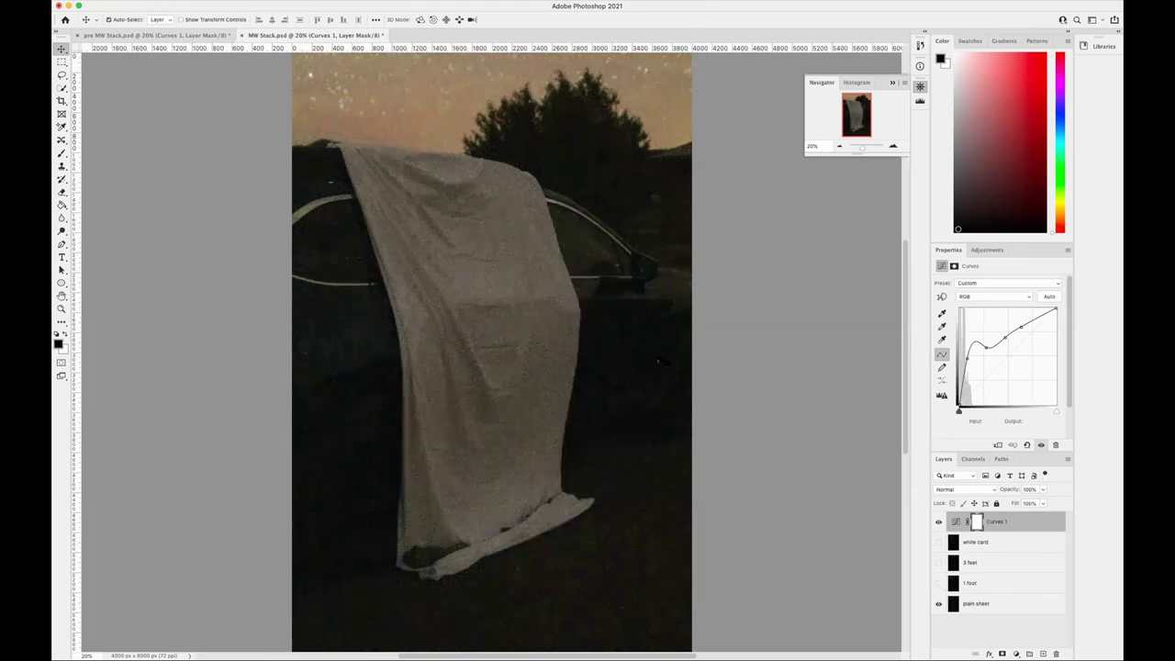
{"action": "left_click", "coordinate": [162, 37]}
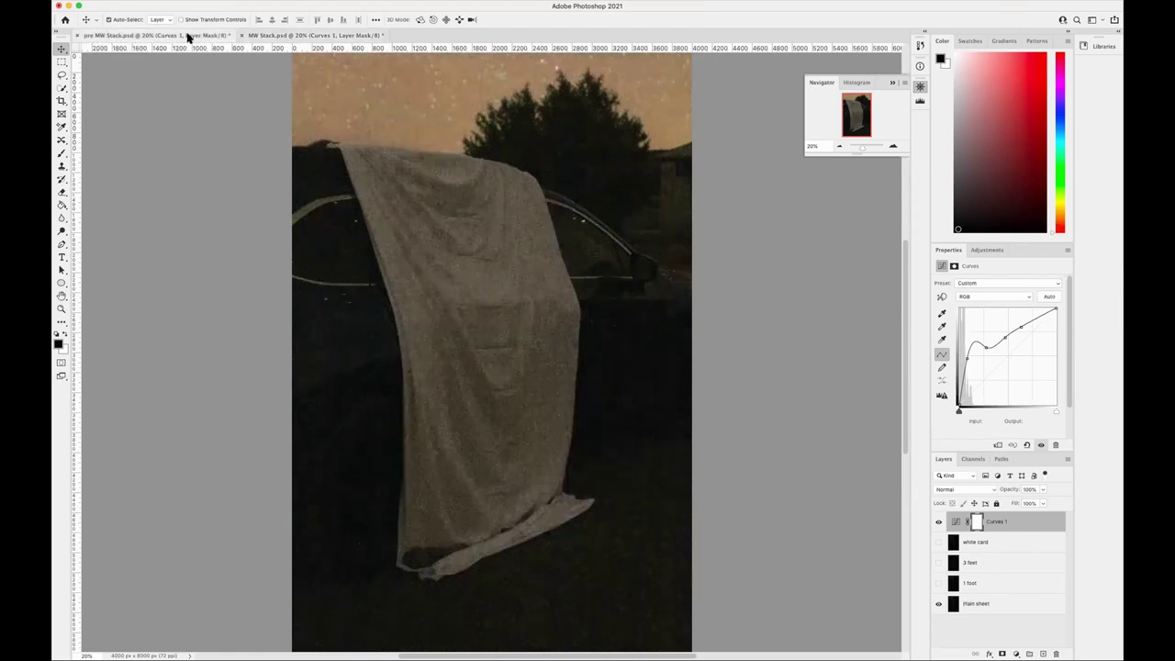
{"action": "left_click", "coordinate": [296, 37]}
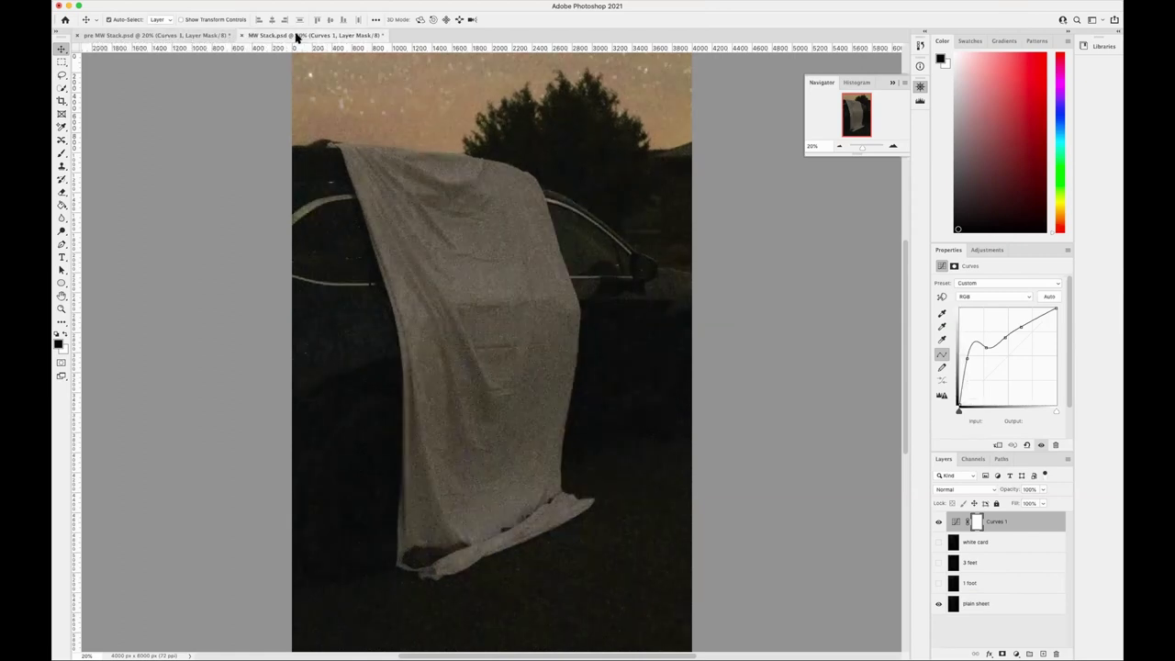
{"action": "left_click", "coordinate": [187, 35]}
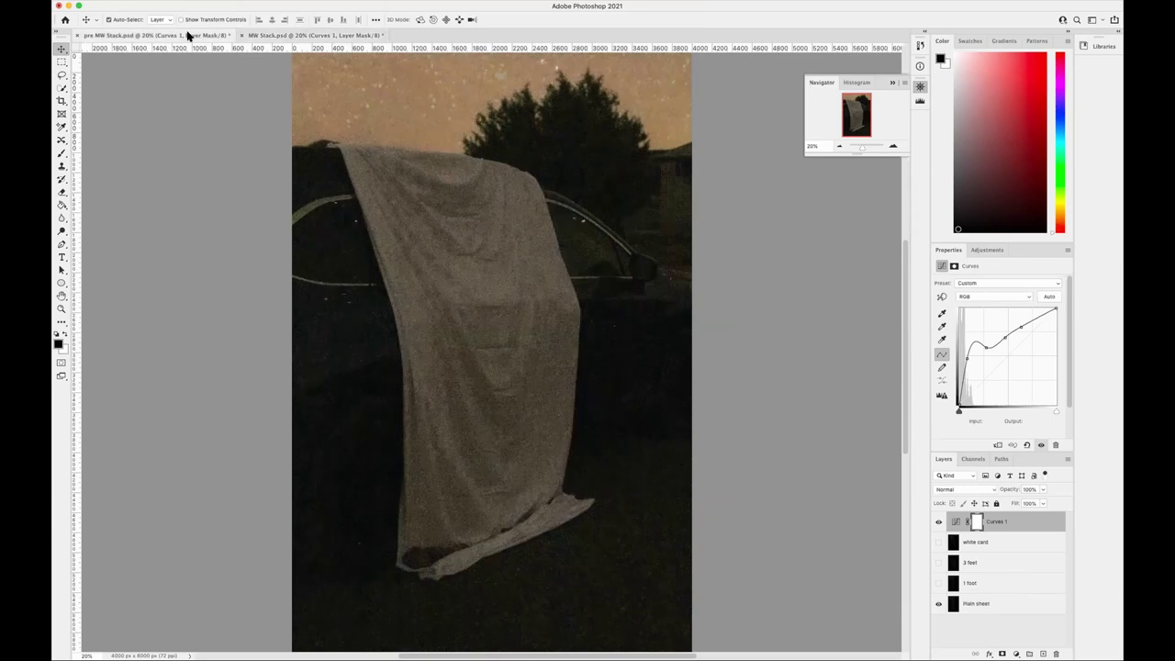
{"action": "left_click", "coordinate": [278, 36]}
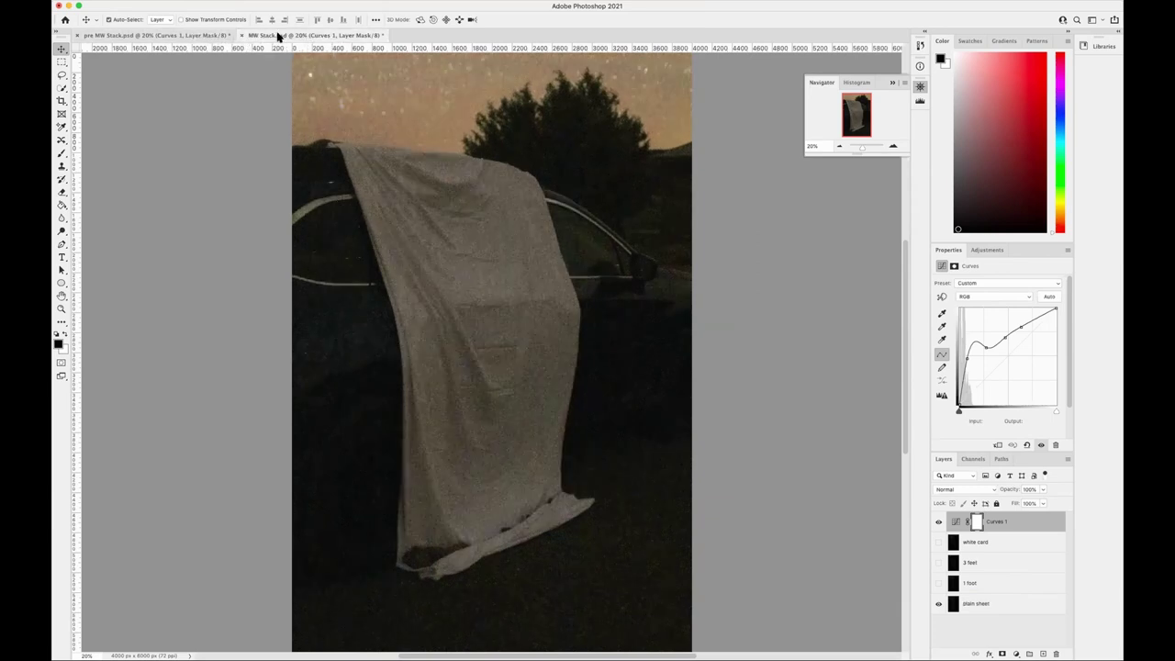
{"action": "left_click", "coordinate": [187, 35]}
{"action": "left_click", "coordinate": [187, 35]}
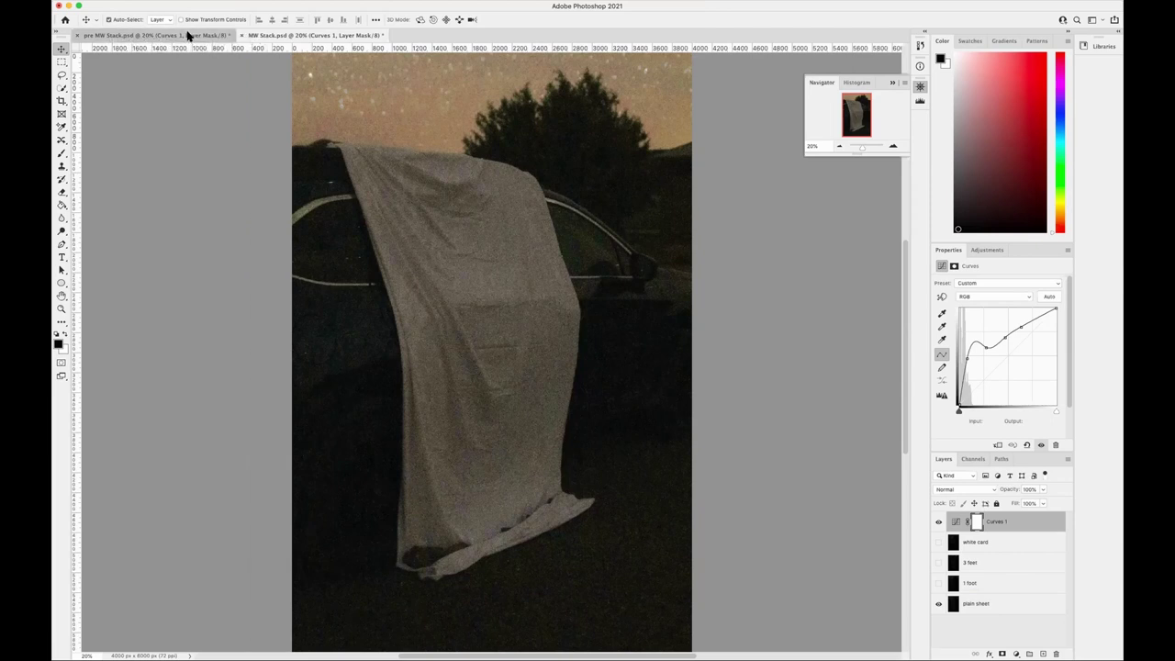
{"action": "left_click", "coordinate": [272, 37]}
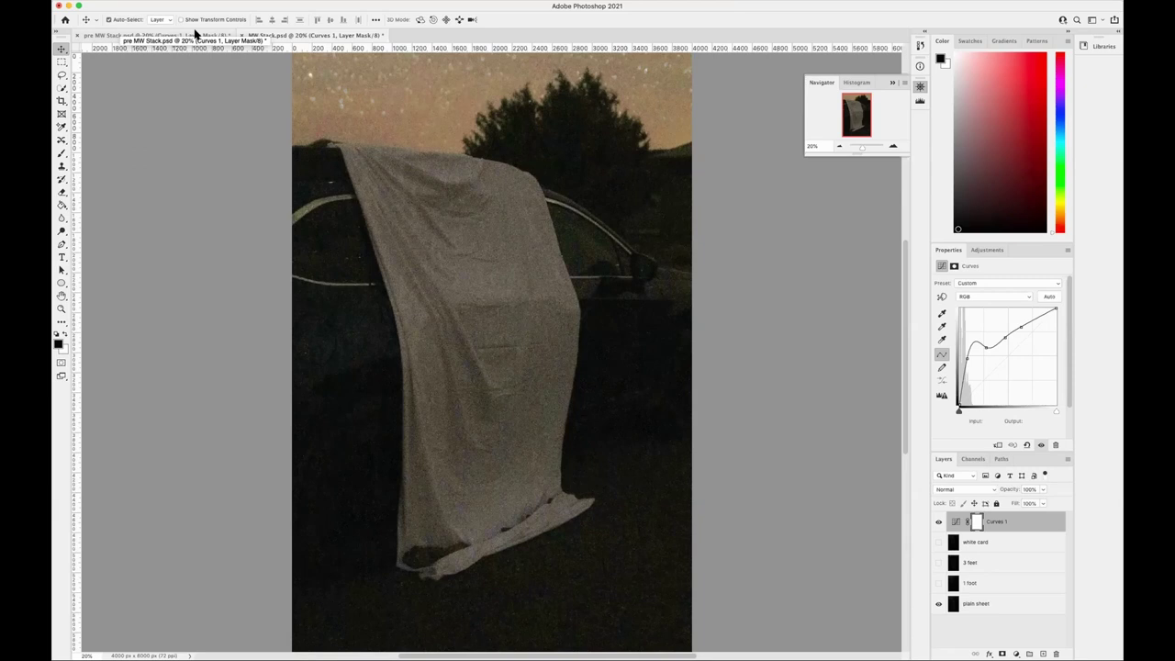
{"action": "left_click", "coordinate": [195, 35]}
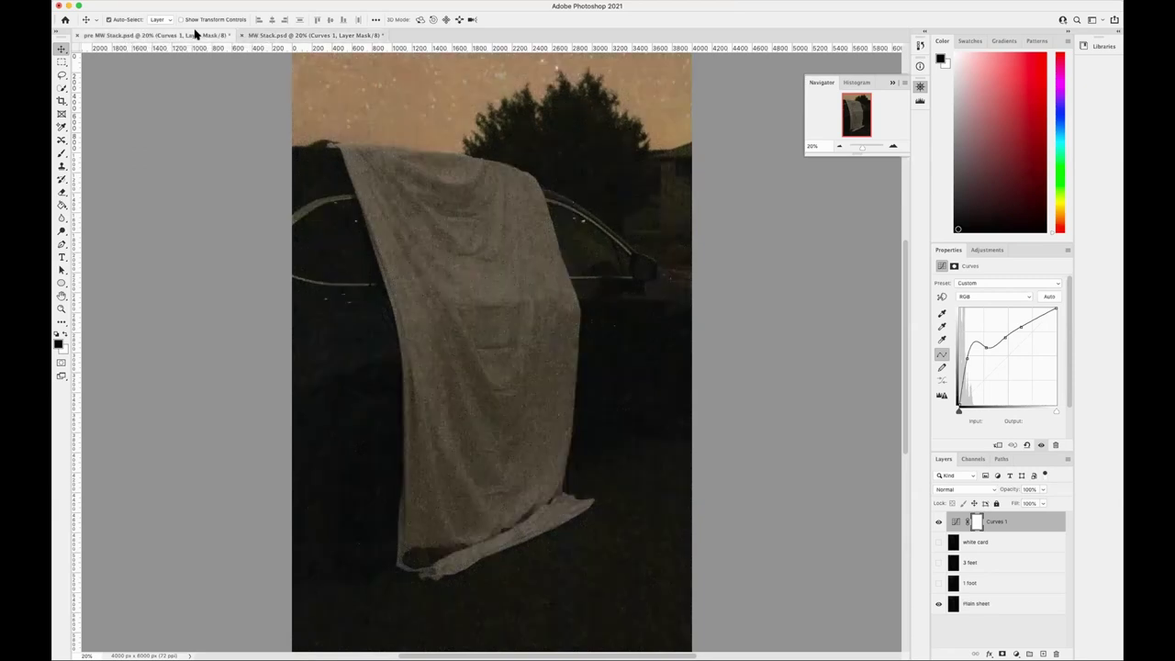
{"action": "left_click", "coordinate": [261, 34]}
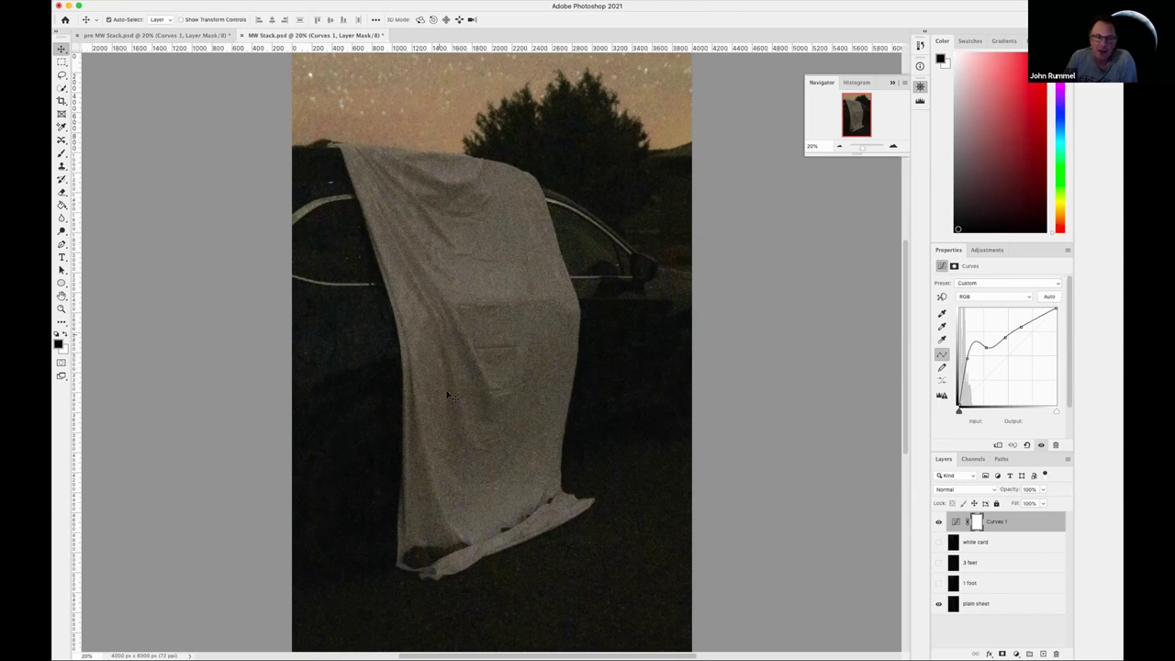
{"action": "left_click", "coordinate": [195, 35]}
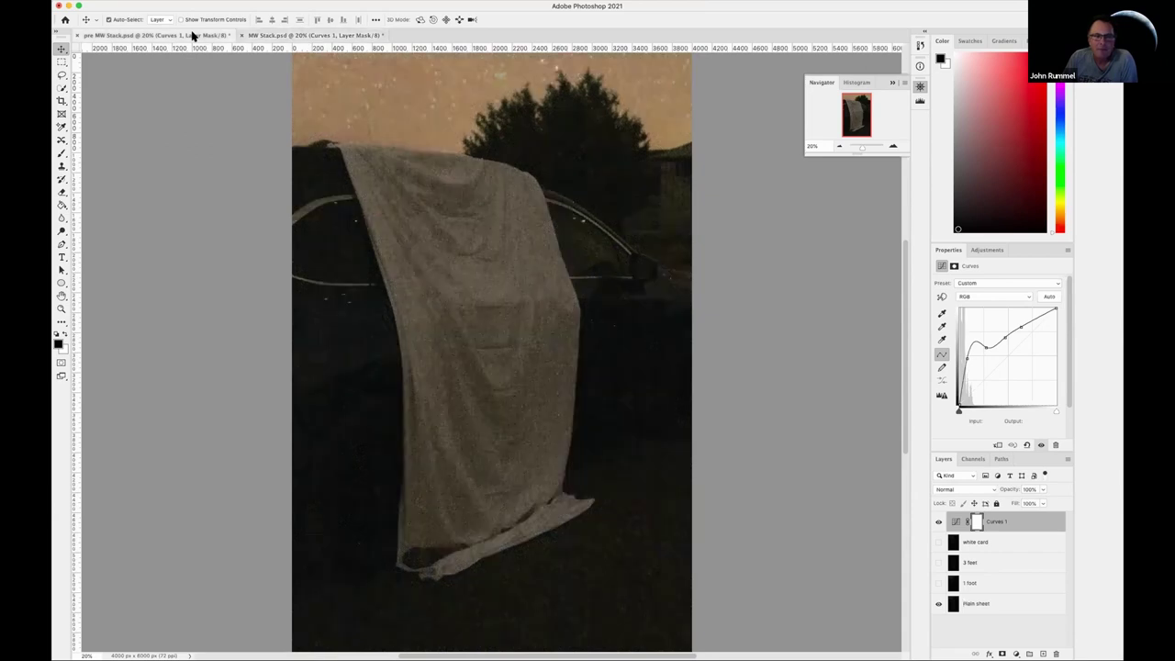
{"action": "left_click", "coordinate": [262, 35]}
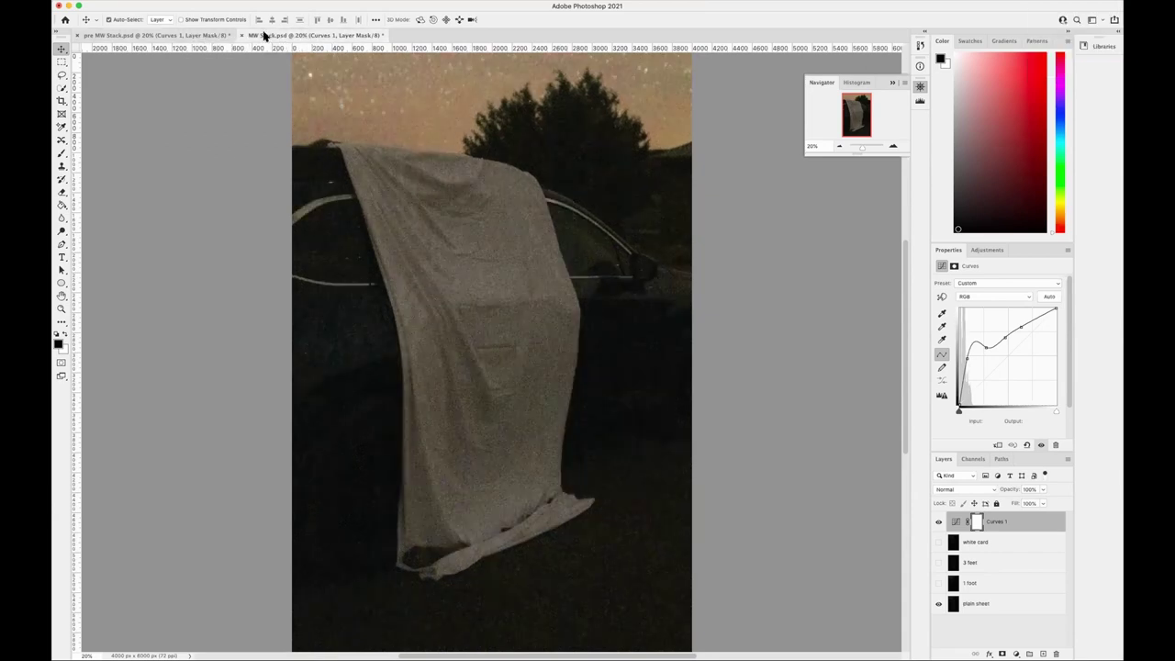
{"action": "left_click", "coordinate": [187, 36]}
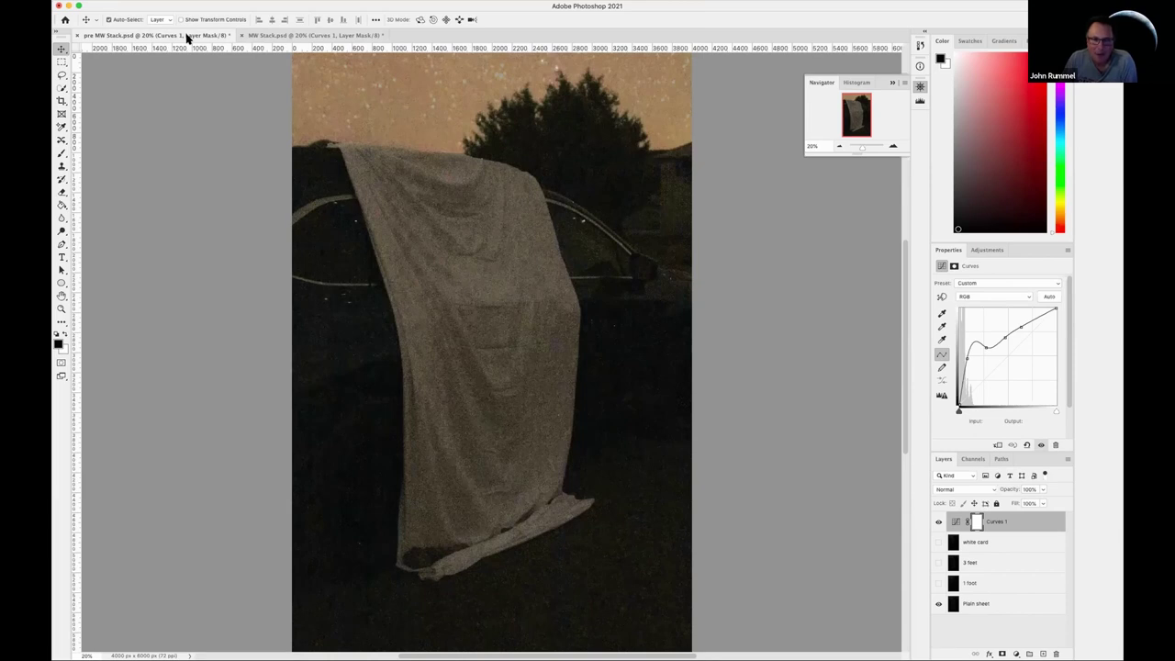
{"action": "left_click", "coordinate": [290, 35]}
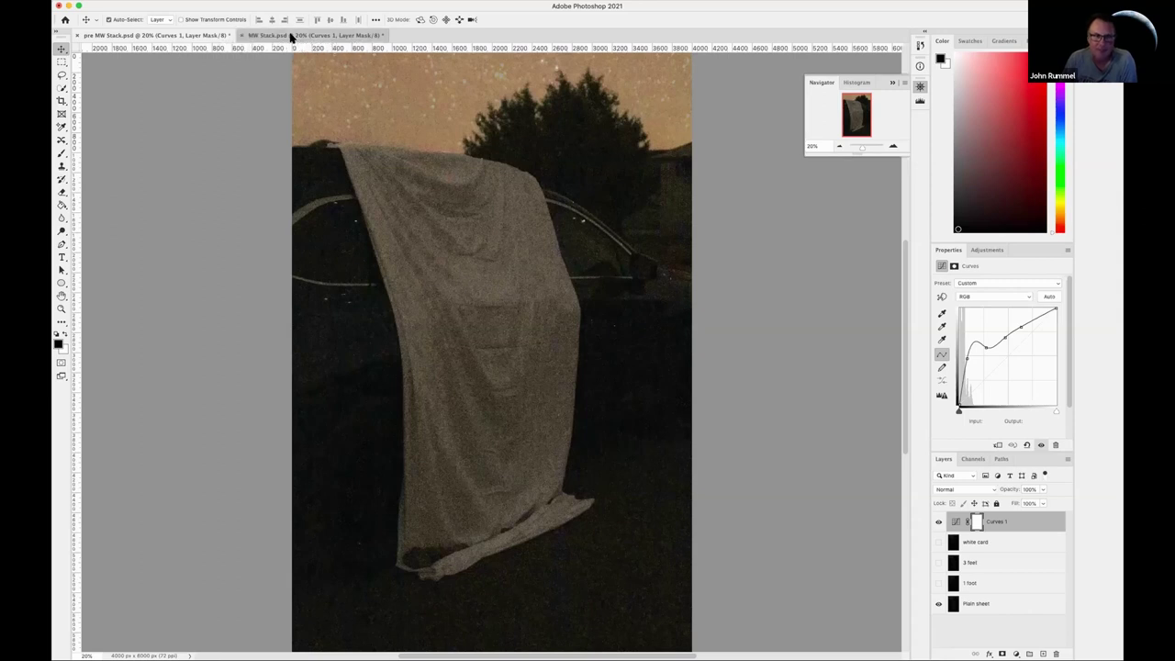
Show the 1 foot layer in MW Stack.psd and toggle the 3 feet layer above it to compare both distances, leaving 3 feet shown.
{"action": "left_click", "coordinate": [938, 583]}
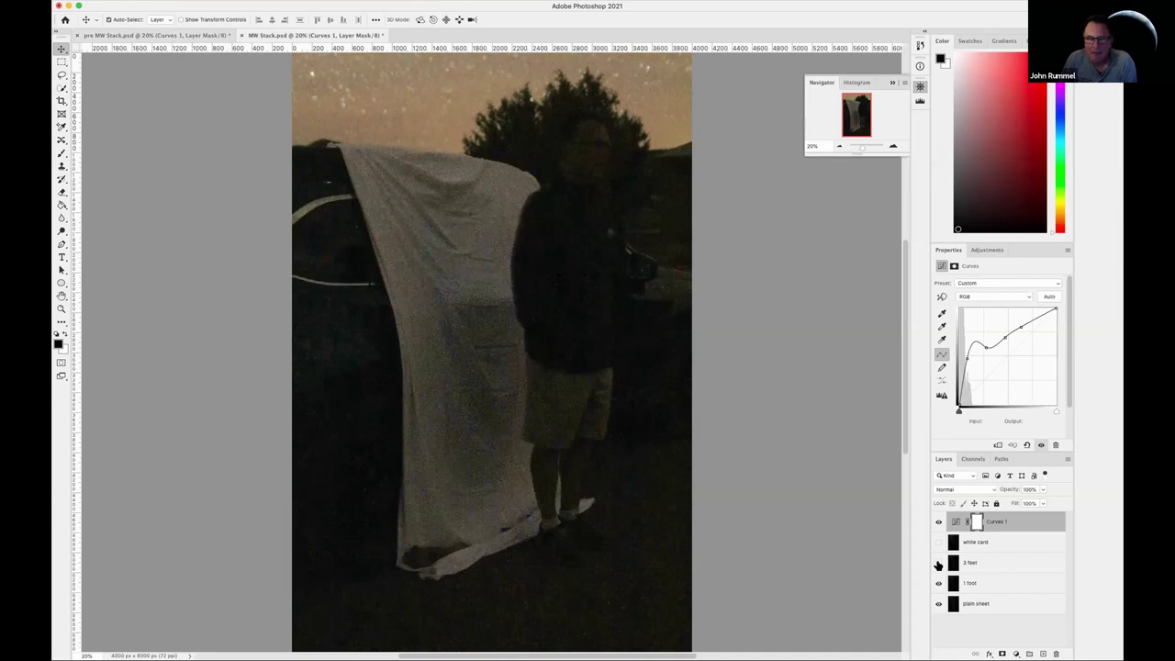
{"action": "left_click", "coordinate": [938, 563]}
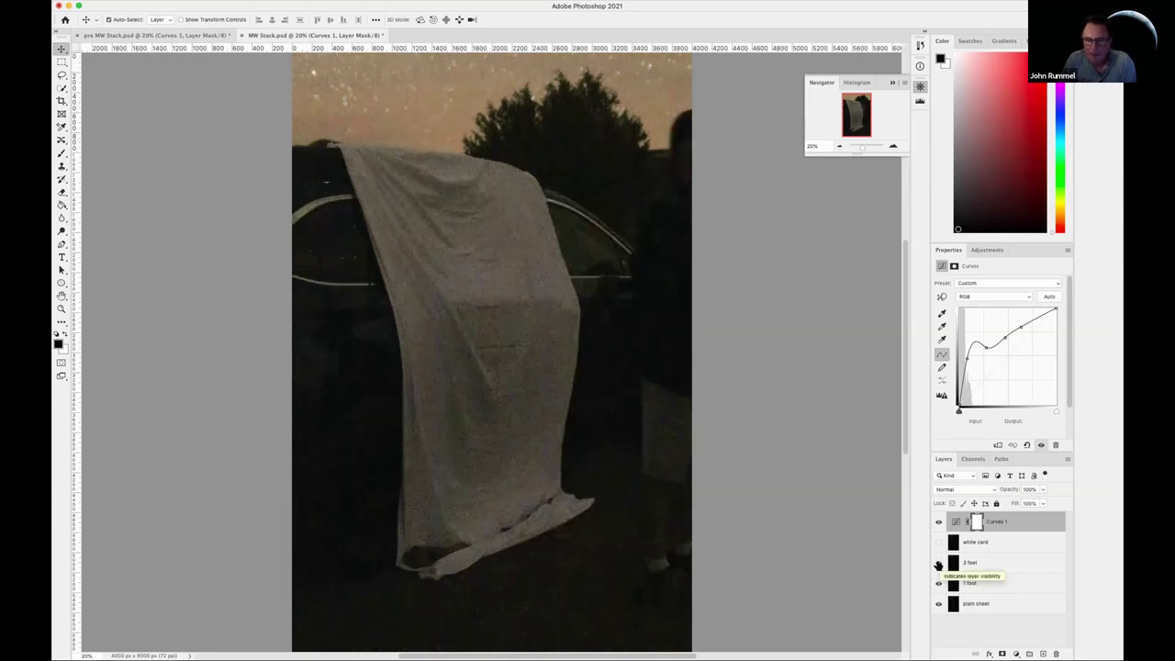
{"action": "left_click", "coordinate": [938, 562]}
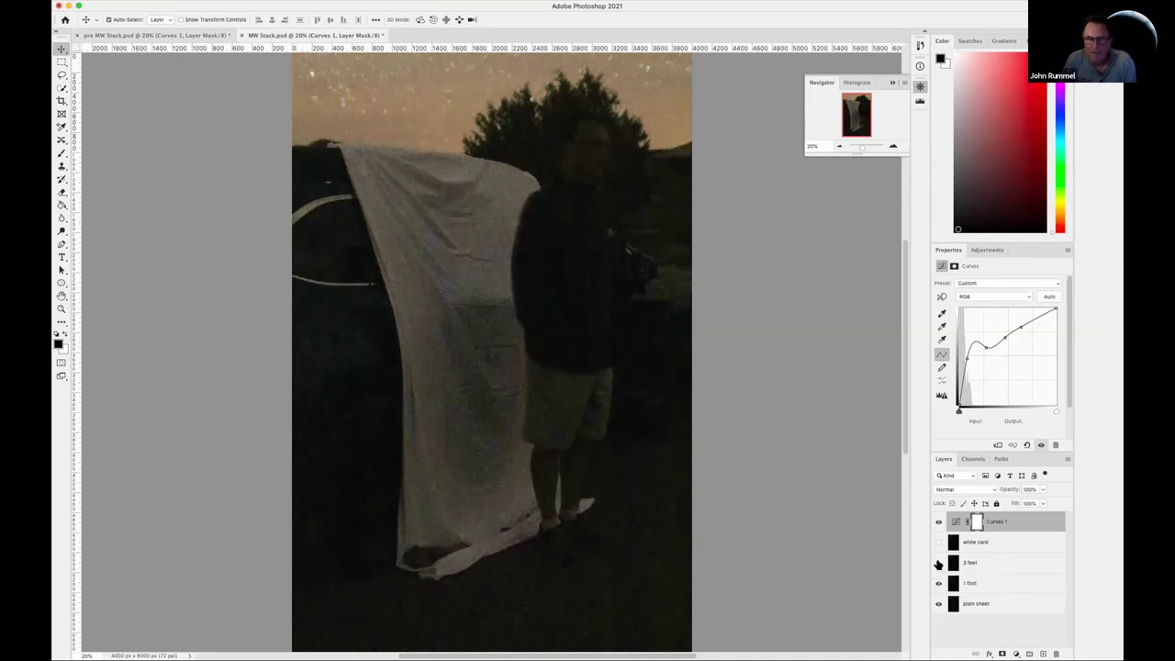
{"action": "left_click", "coordinate": [938, 563]}
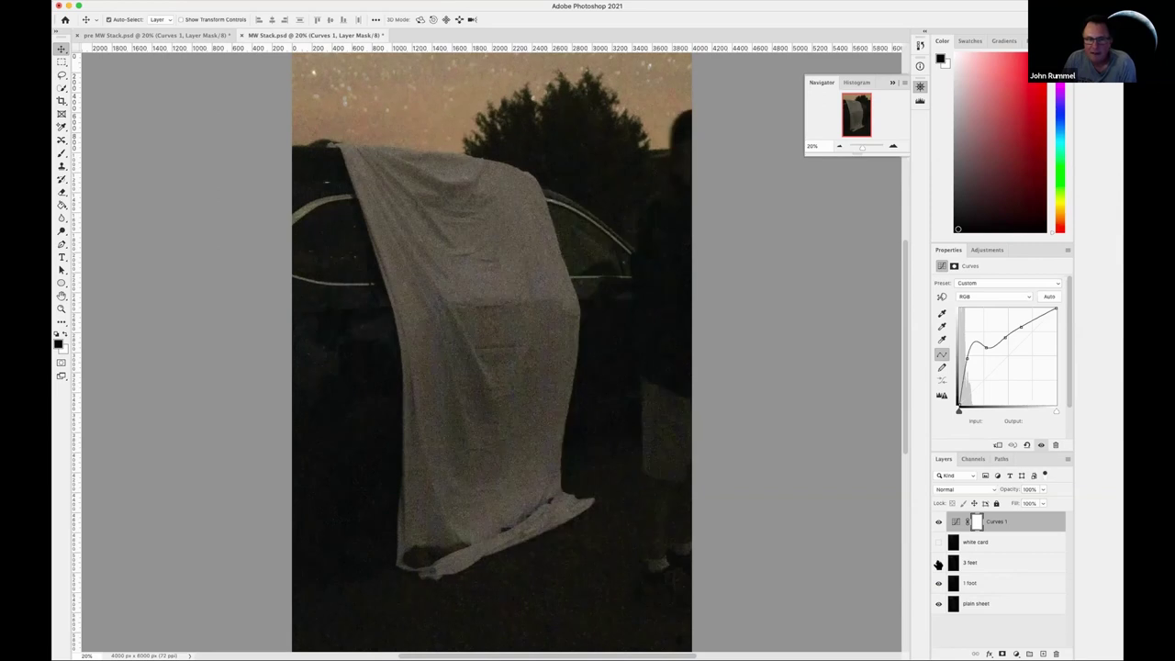
Hide the 1 foot layer in MW Stack.psd and toggle the 3 feet layer against the plain sheet, leaving 3 feet shown.
{"action": "left_click", "coordinate": [938, 562]}
{"action": "left_click", "coordinate": [938, 563]}
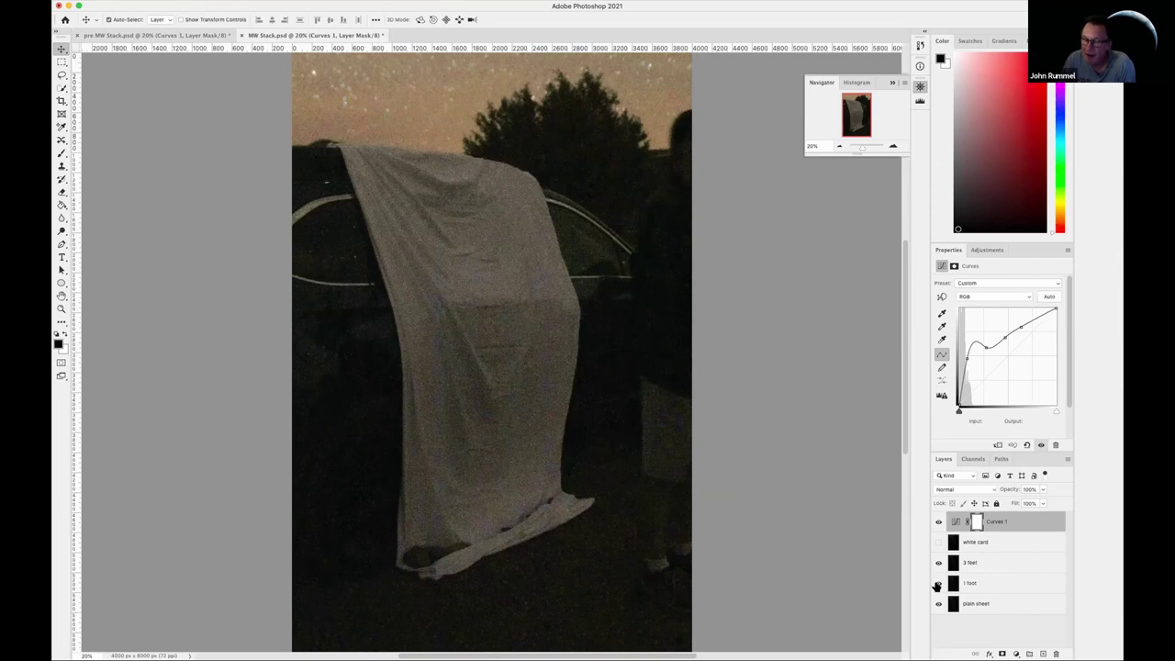
{"action": "left_click", "coordinate": [937, 585]}
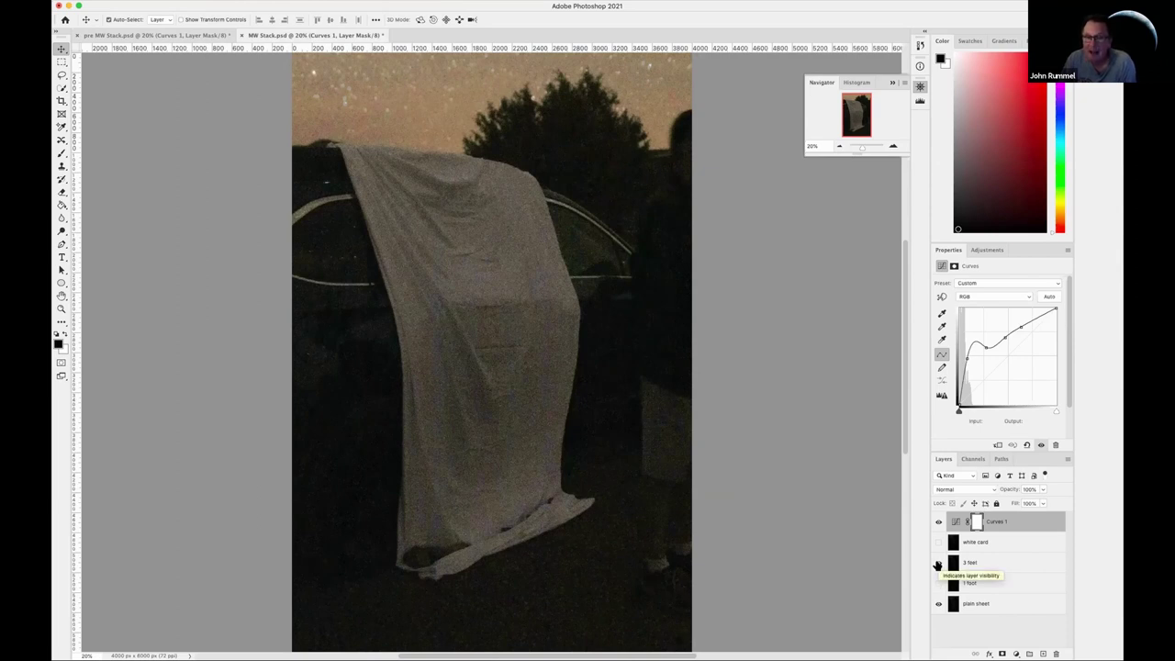
{"action": "left_click", "coordinate": [937, 565]}
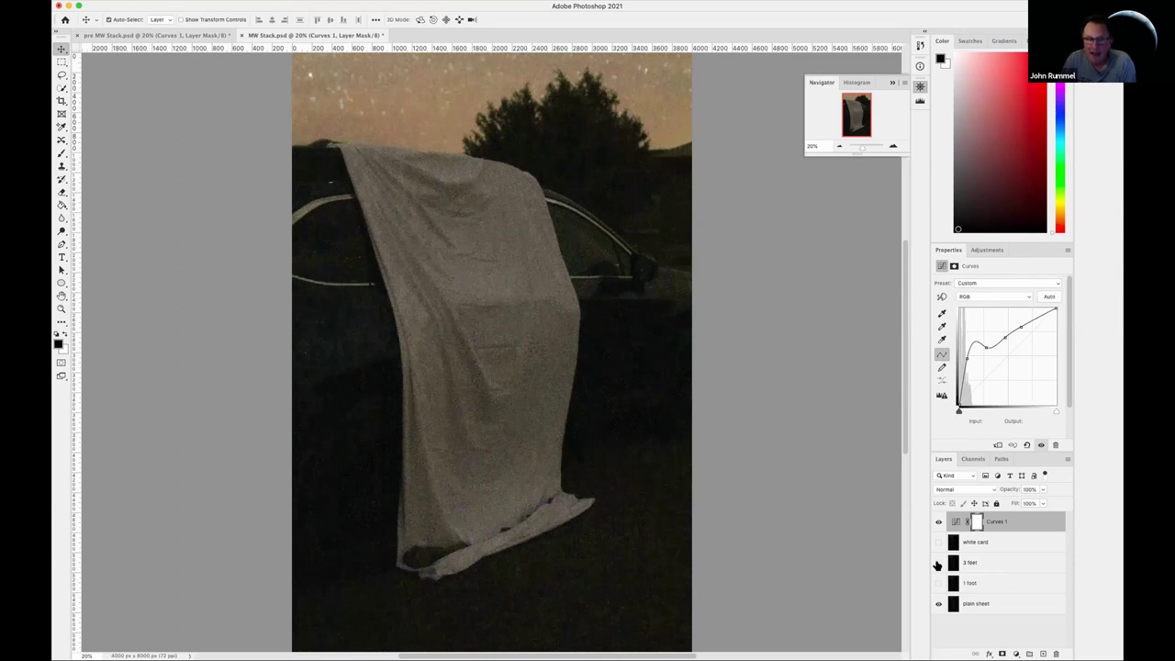
{"action": "left_click", "coordinate": [937, 565]}
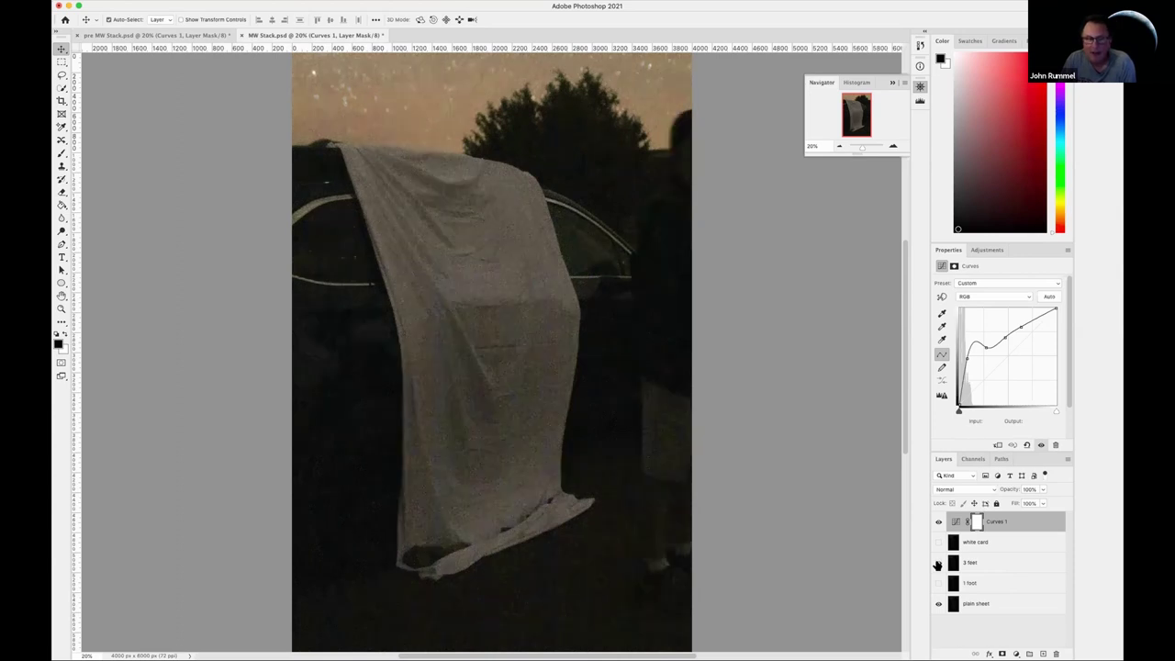
{"action": "left_click", "coordinate": [937, 565]}
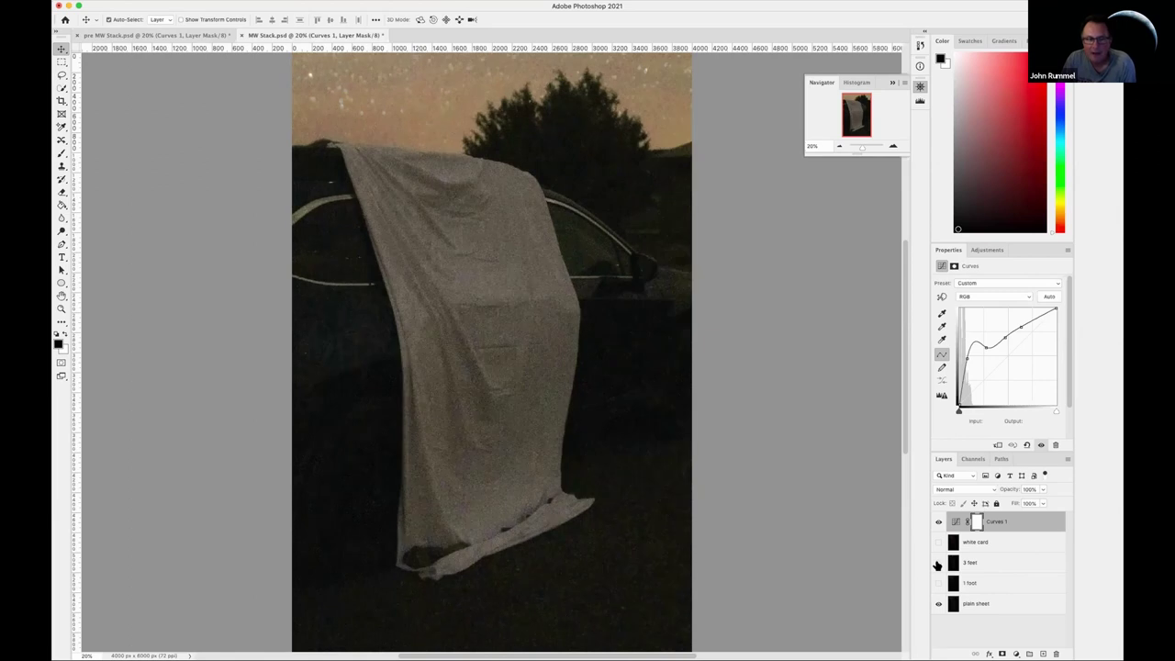
{"action": "left_click", "coordinate": [937, 564]}
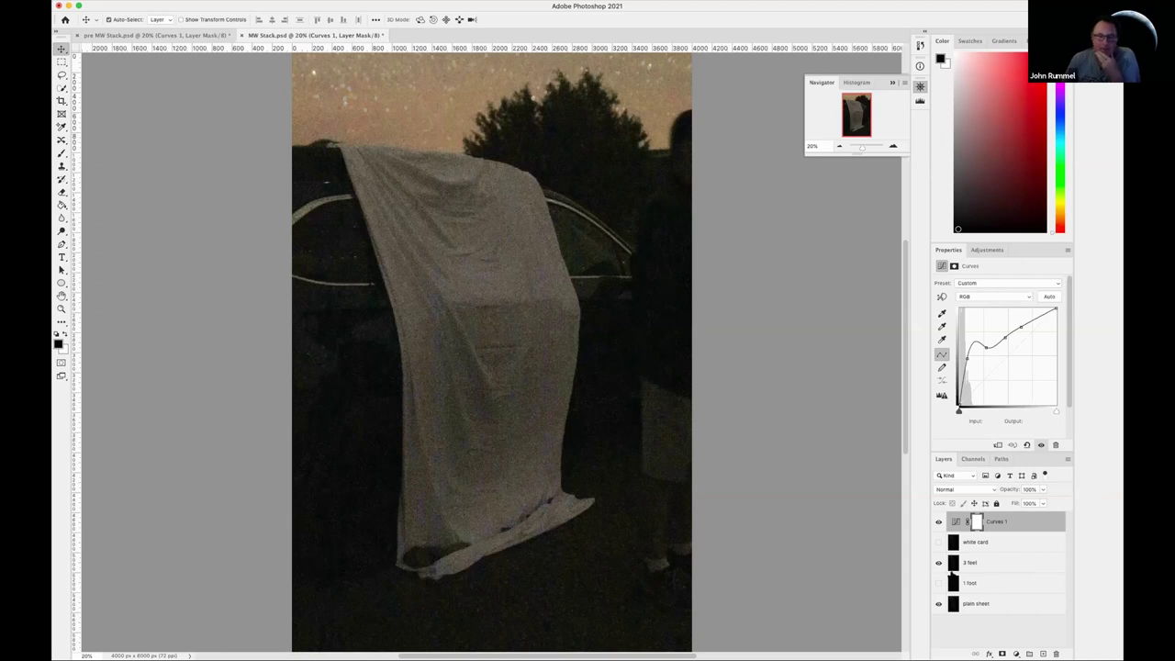
Hide the 3 feet layer in MW Stack.psd and toggle the white card layer against the plain sheet, leaving it hidden.
{"action": "left_click", "coordinate": [937, 563]}
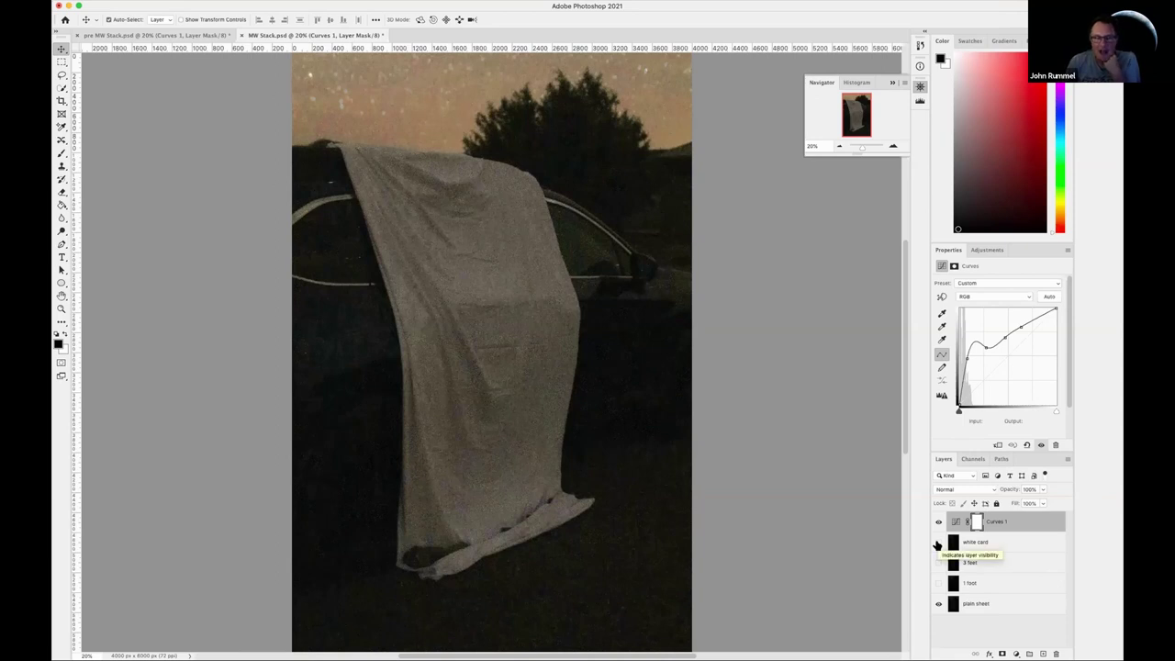
{"action": "left_click", "coordinate": [937, 544]}
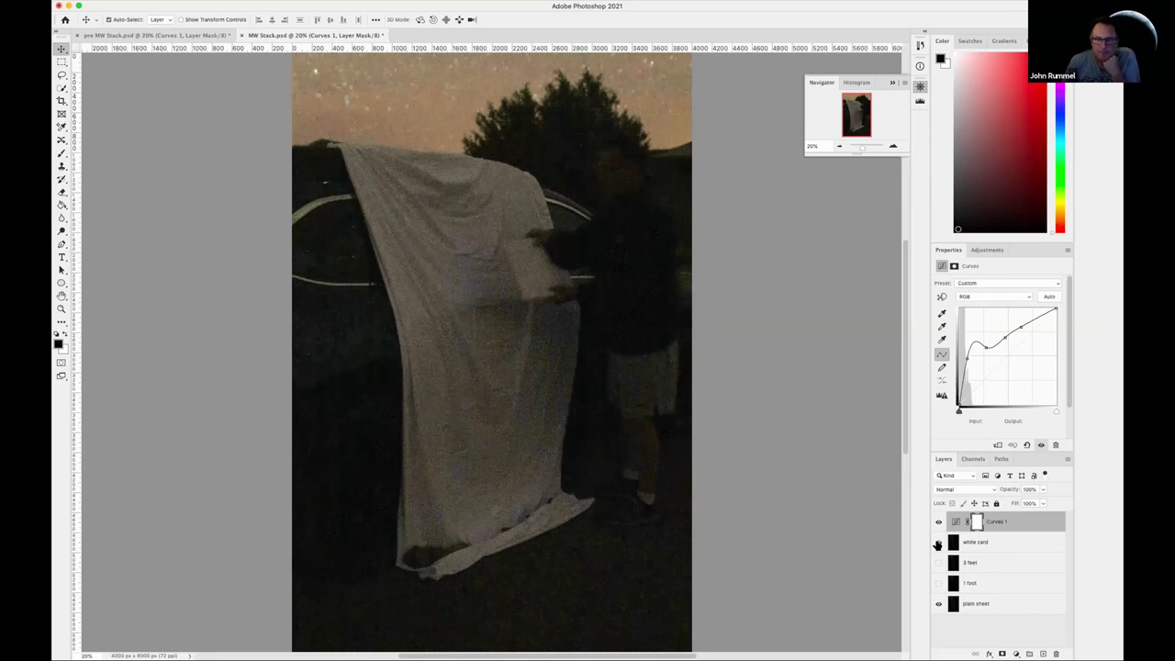
{"action": "left_click", "coordinate": [937, 543]}
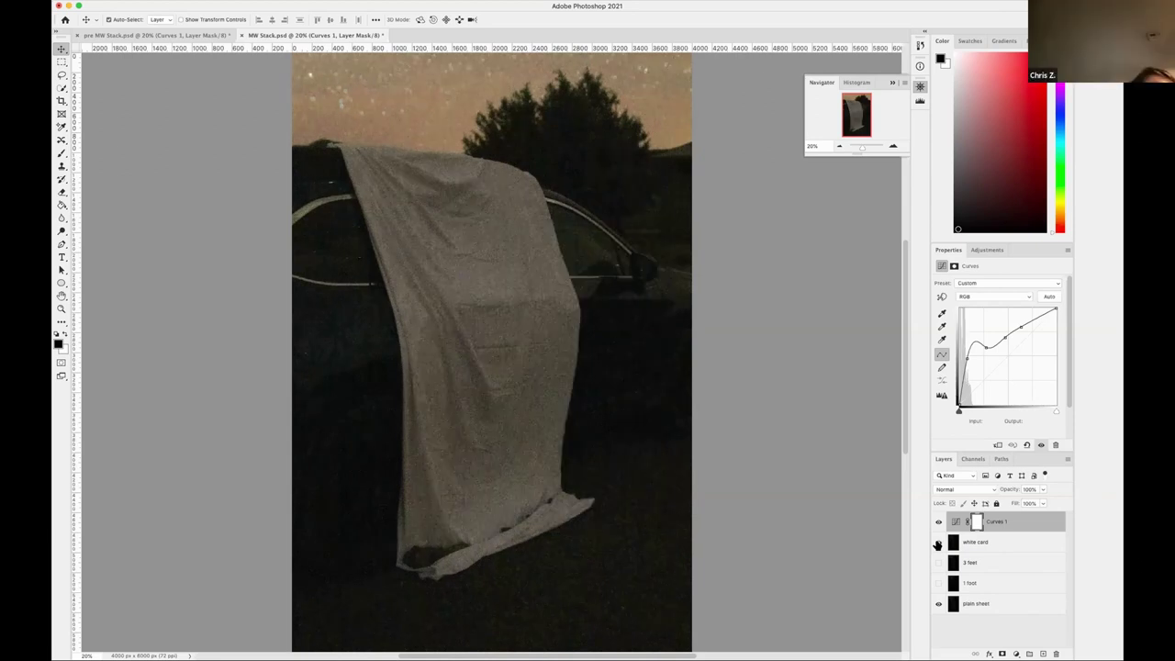
{"action": "left_click", "coordinate": [937, 543]}
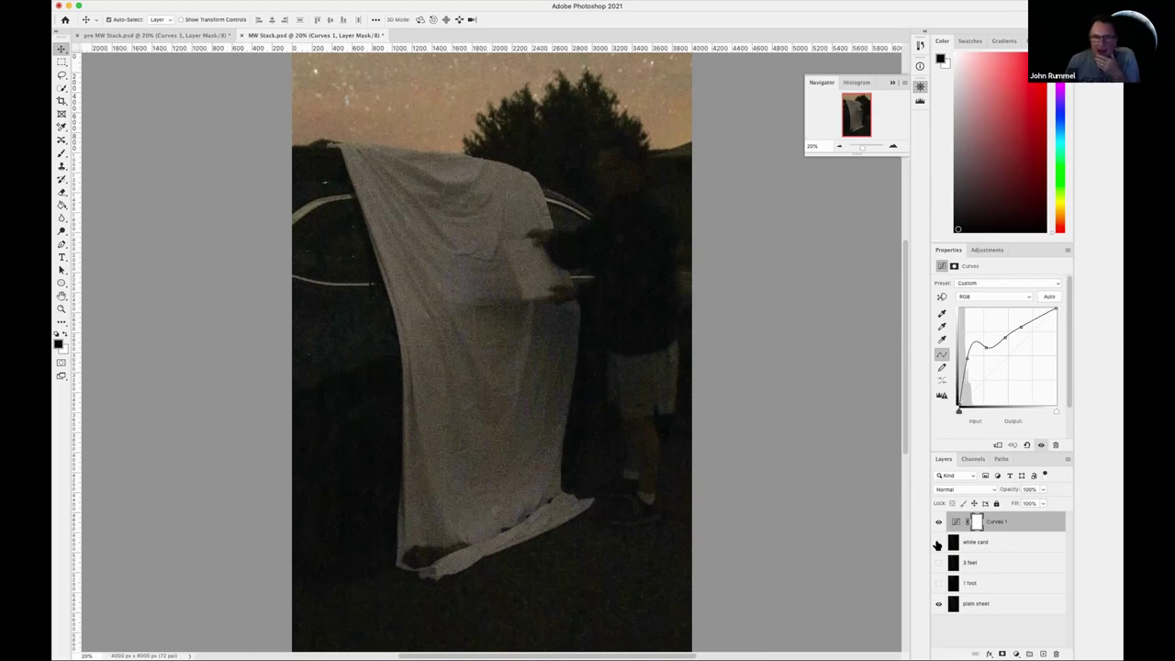
{"action": "left_click", "coordinate": [937, 543]}
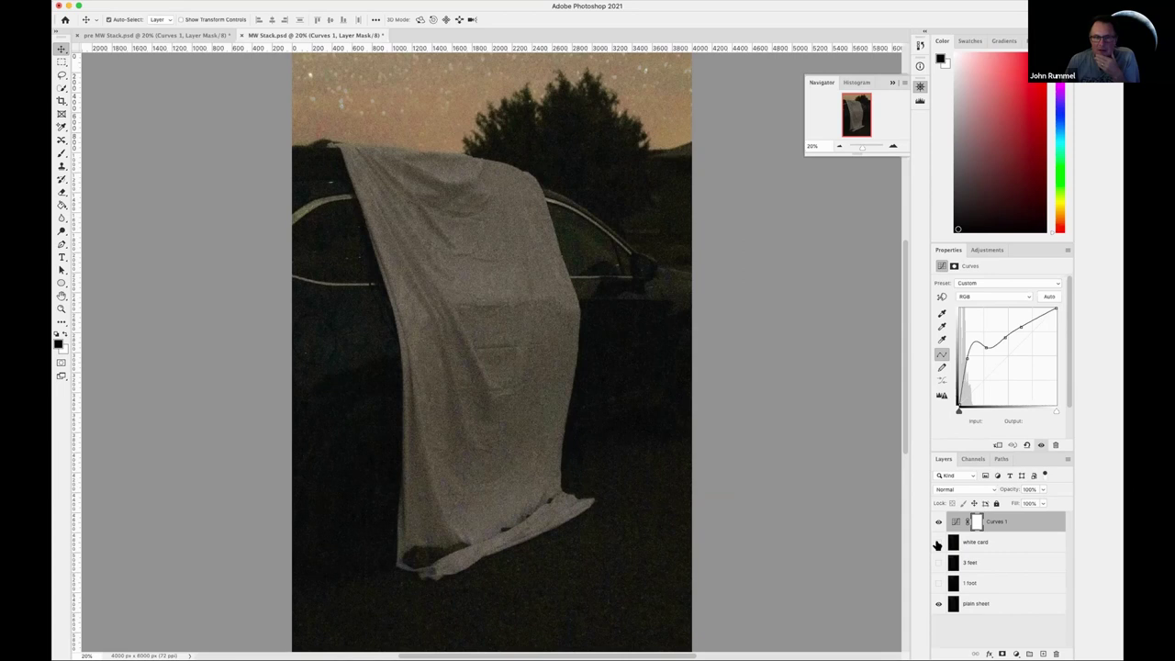
{"action": "left_click", "coordinate": [937, 543]}
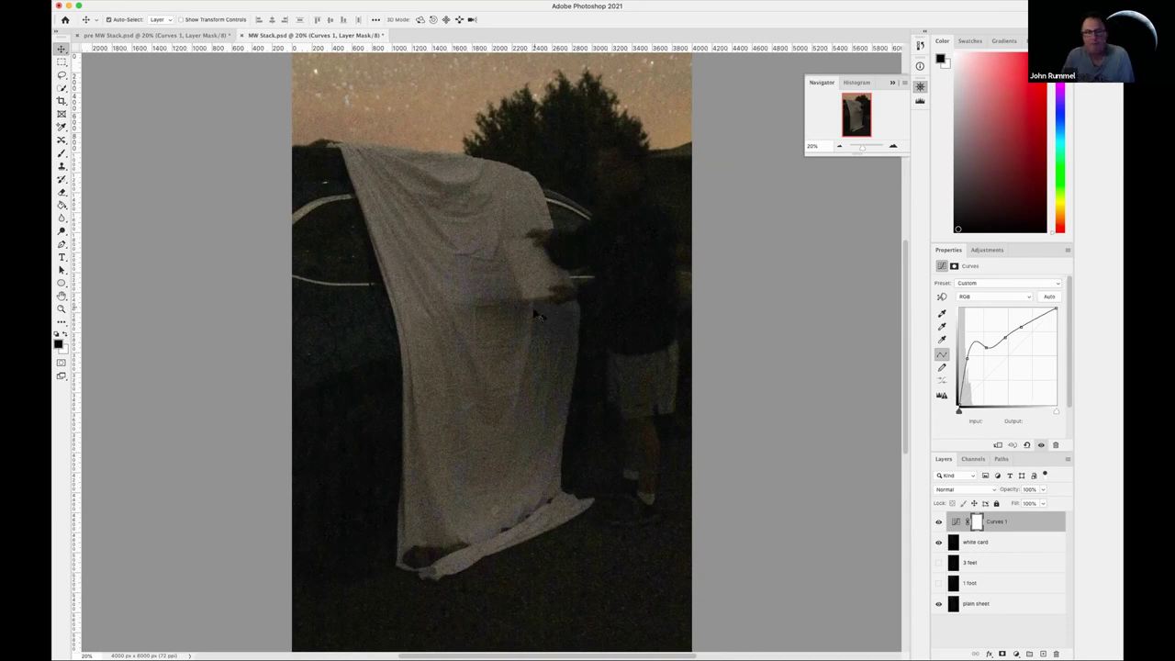
{"action": "left_click", "coordinate": [939, 542]}
Show the white card layer in pre MW Stack.psd, then return to MW Stack.psd and show its white card layer too.
{"action": "left_click", "coordinate": [178, 35]}
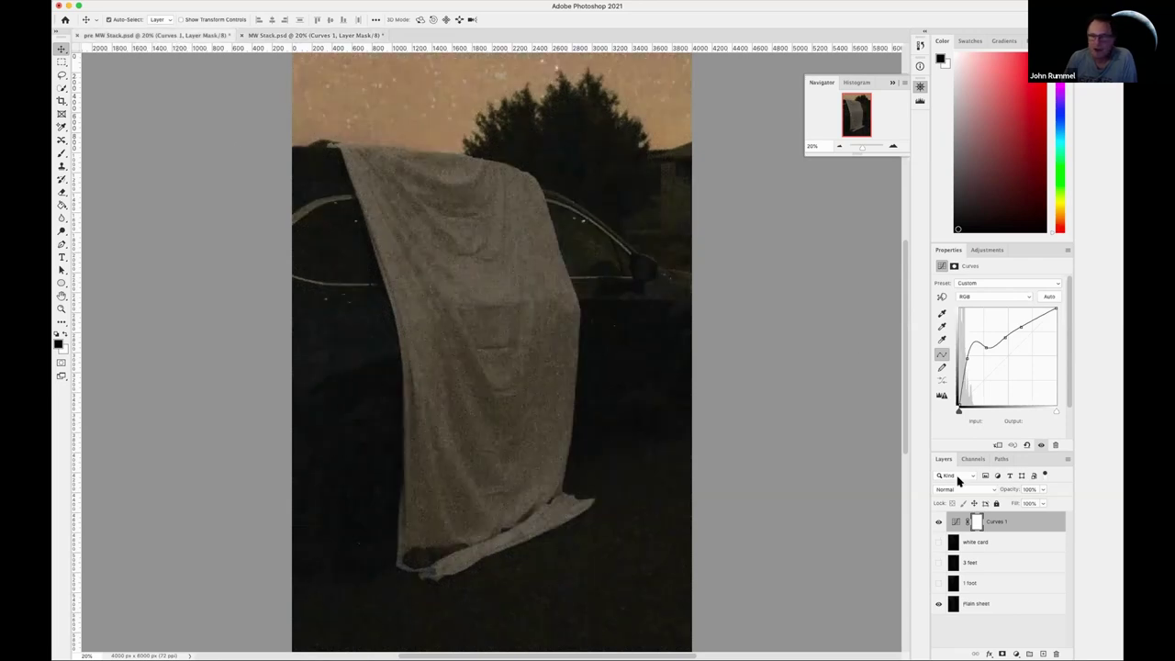
{"action": "left_click", "coordinate": [938, 543]}
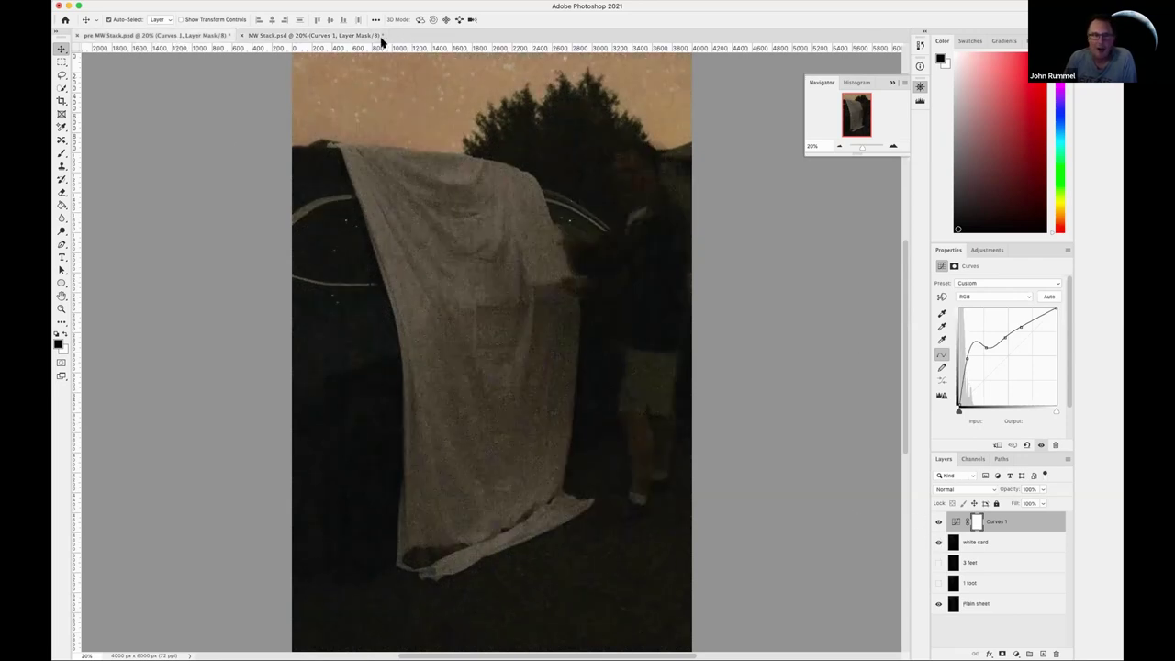
{"action": "left_click", "coordinate": [335, 36]}
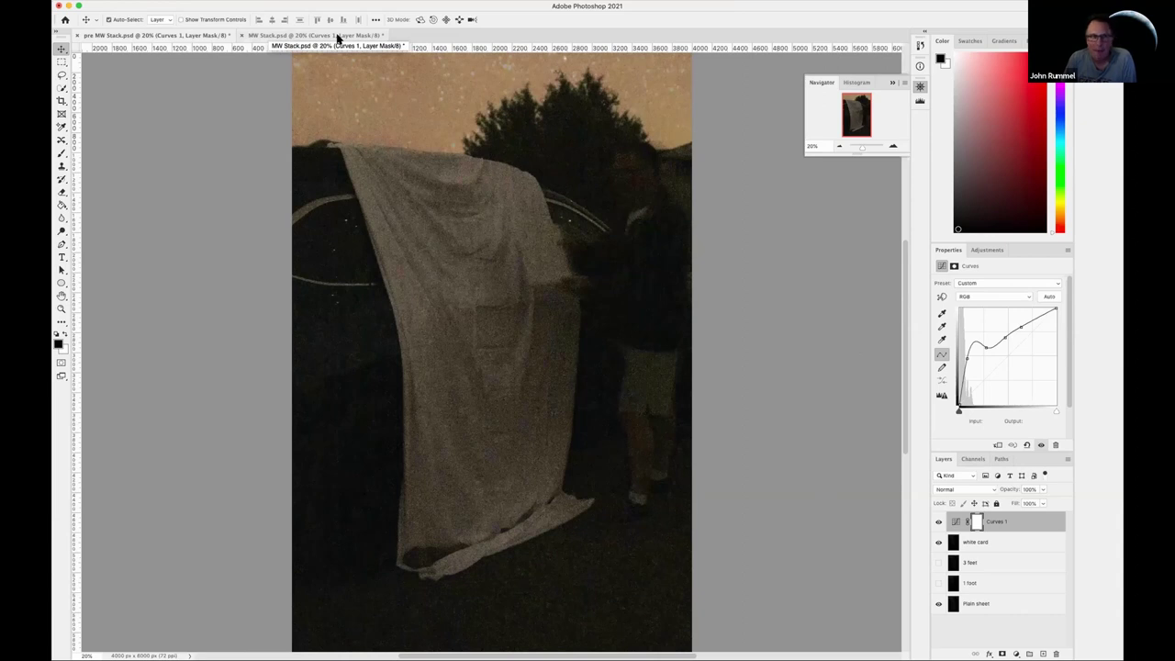
{"action": "left_click", "coordinate": [335, 37]}
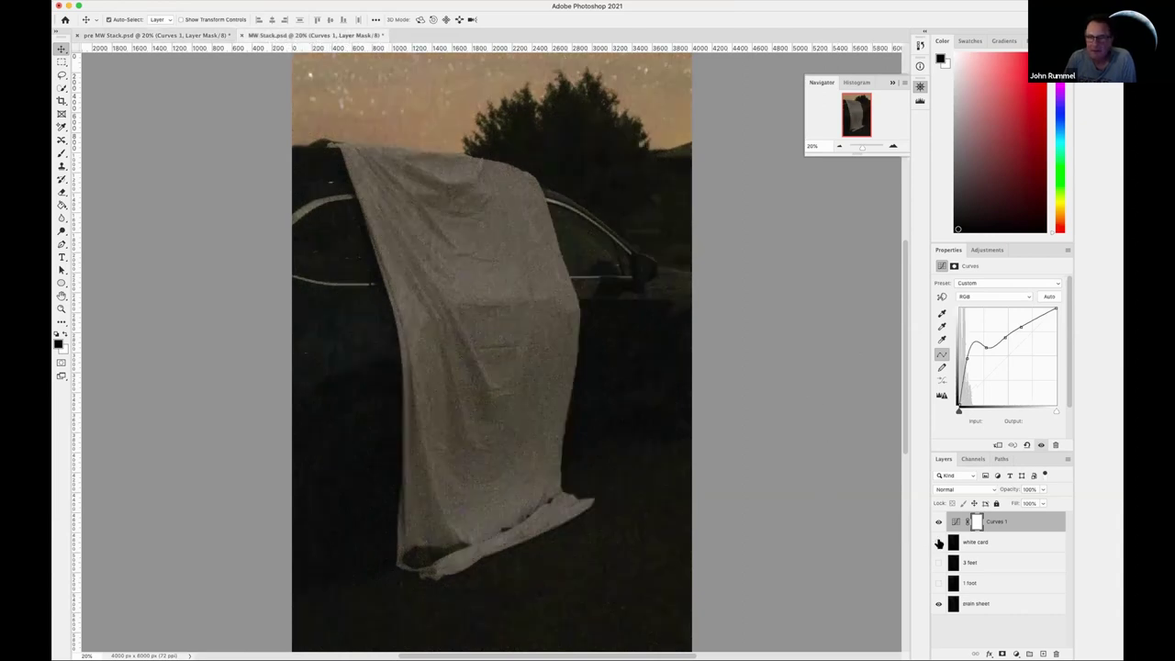
Switch repeatedly between both documents to compare the white card shadows on the sheet, ending on MW Stack.psd.
{"action": "left_click", "coordinate": [210, 35]}
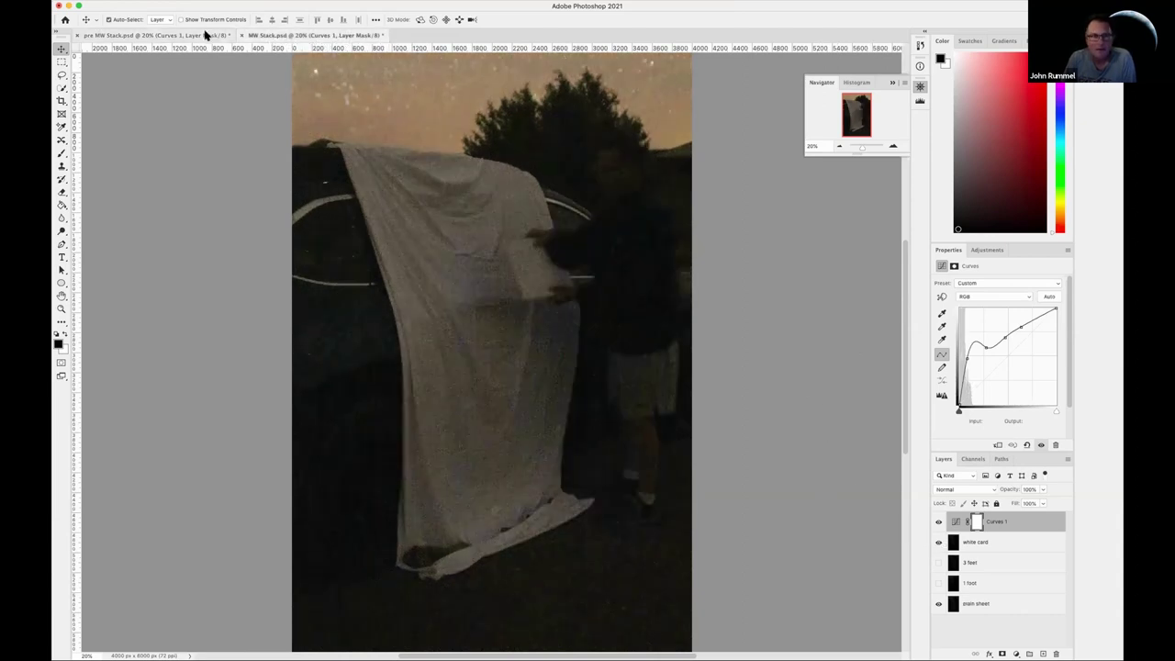
{"action": "left_click", "coordinate": [272, 35]}
{"action": "left_click", "coordinate": [184, 35]}
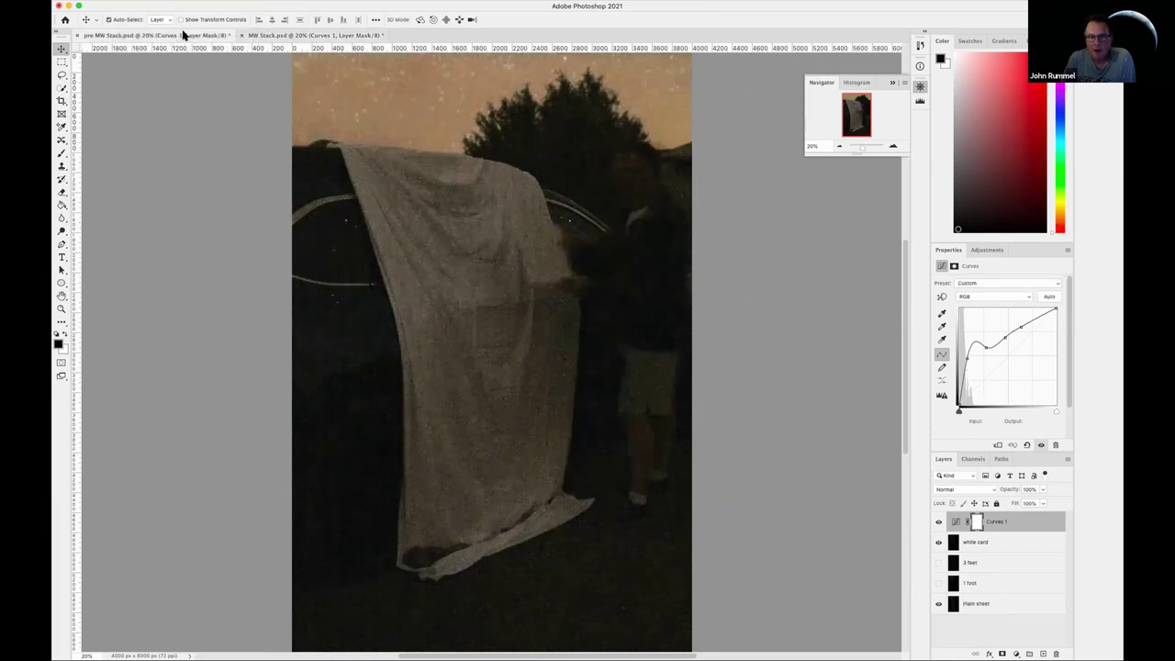
{"action": "left_click", "coordinate": [287, 35]}
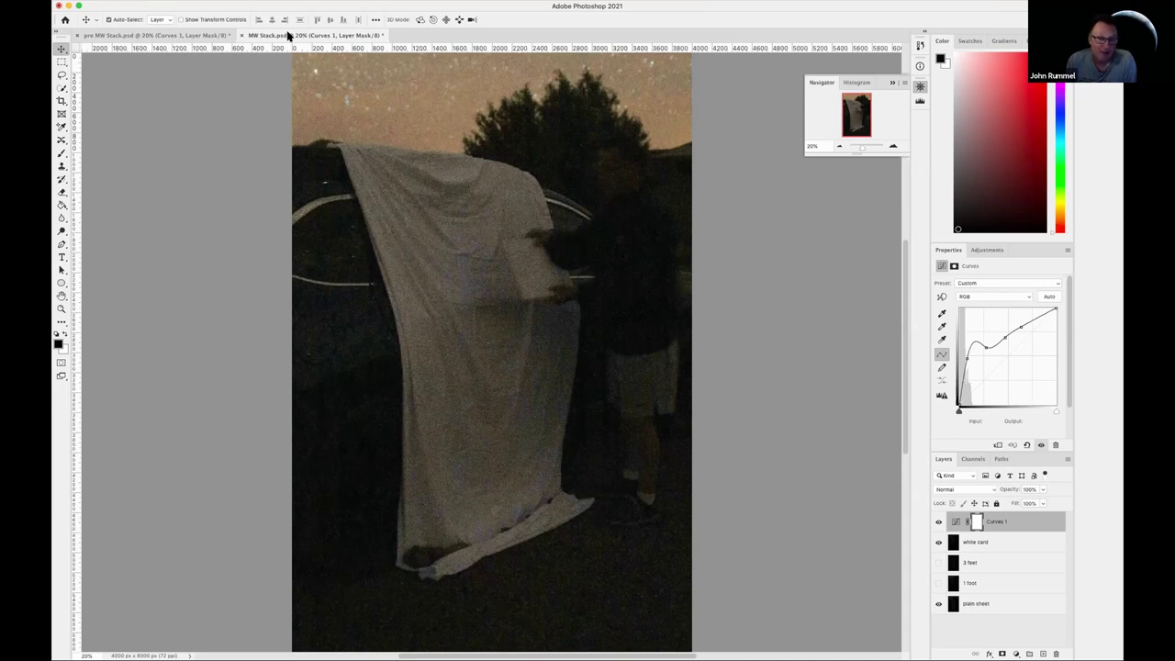
{"action": "left_click", "coordinate": [197, 35]}
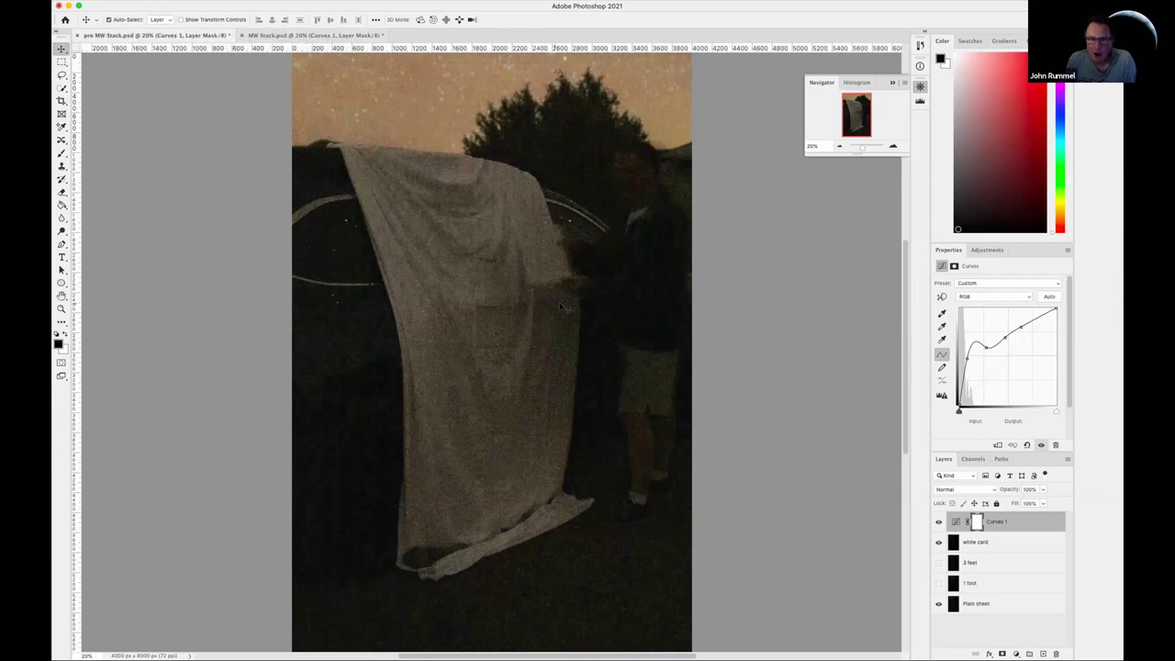
{"action": "left_click", "coordinate": [270, 36]}
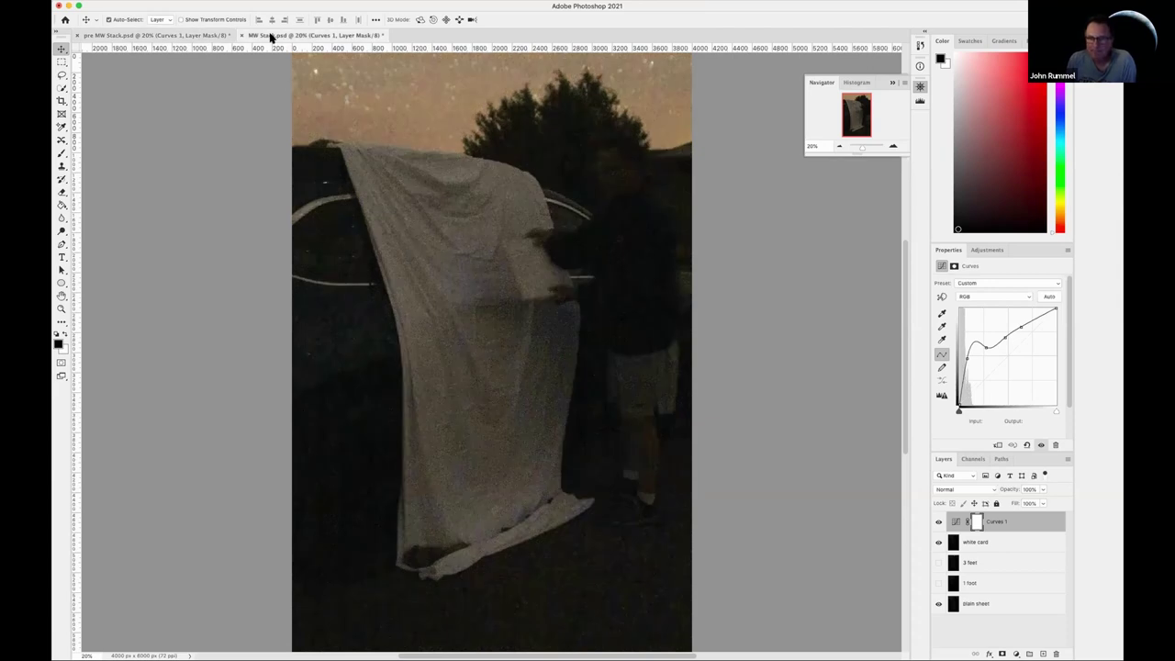
Toggle the Curves 1 adjustment off and on in MW Stack.psd, and compare the white card exposures across both documents again.
{"action": "left_click", "coordinate": [938, 523]}
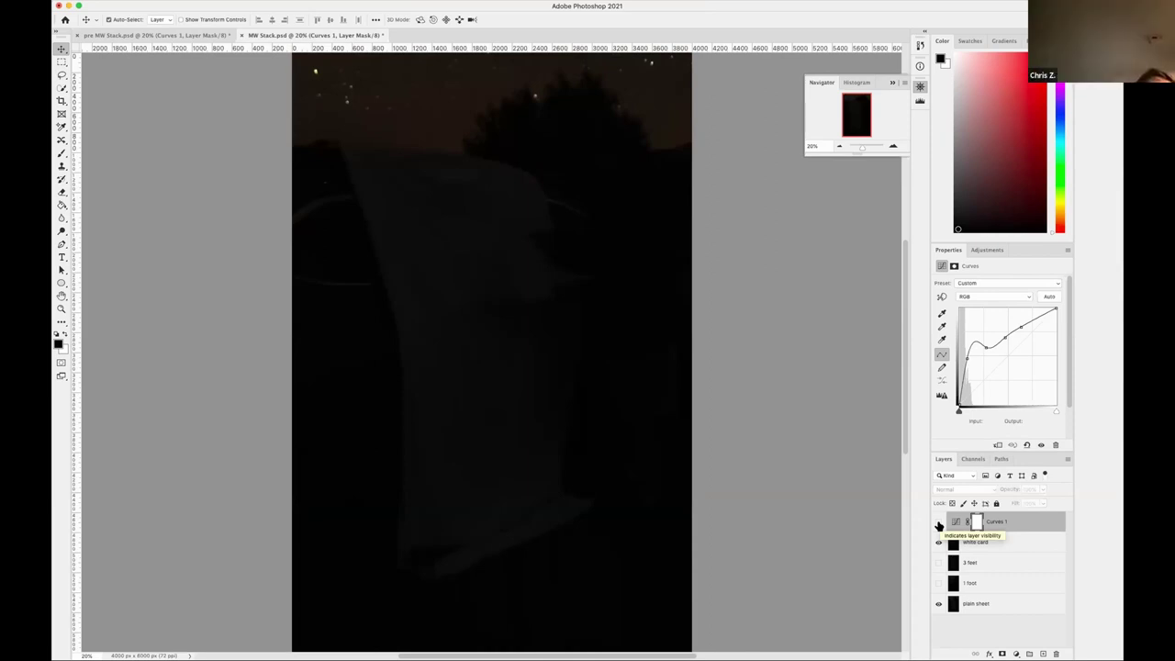
{"action": "left_click", "coordinate": [938, 523]}
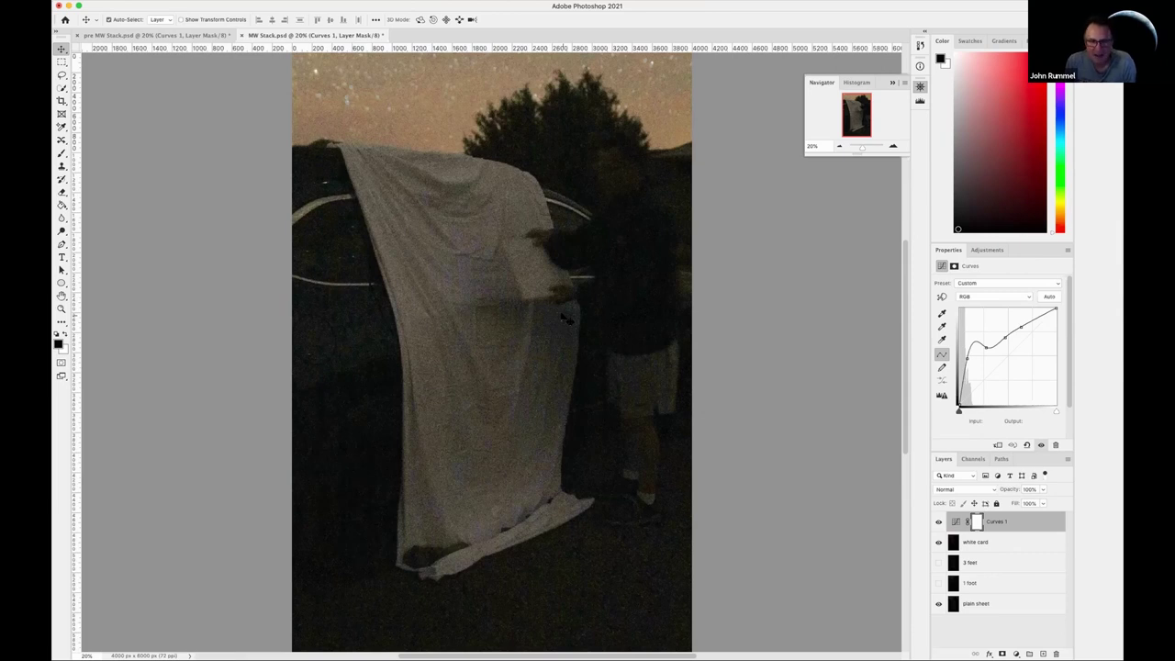
{"action": "left_click", "coordinate": [182, 38]}
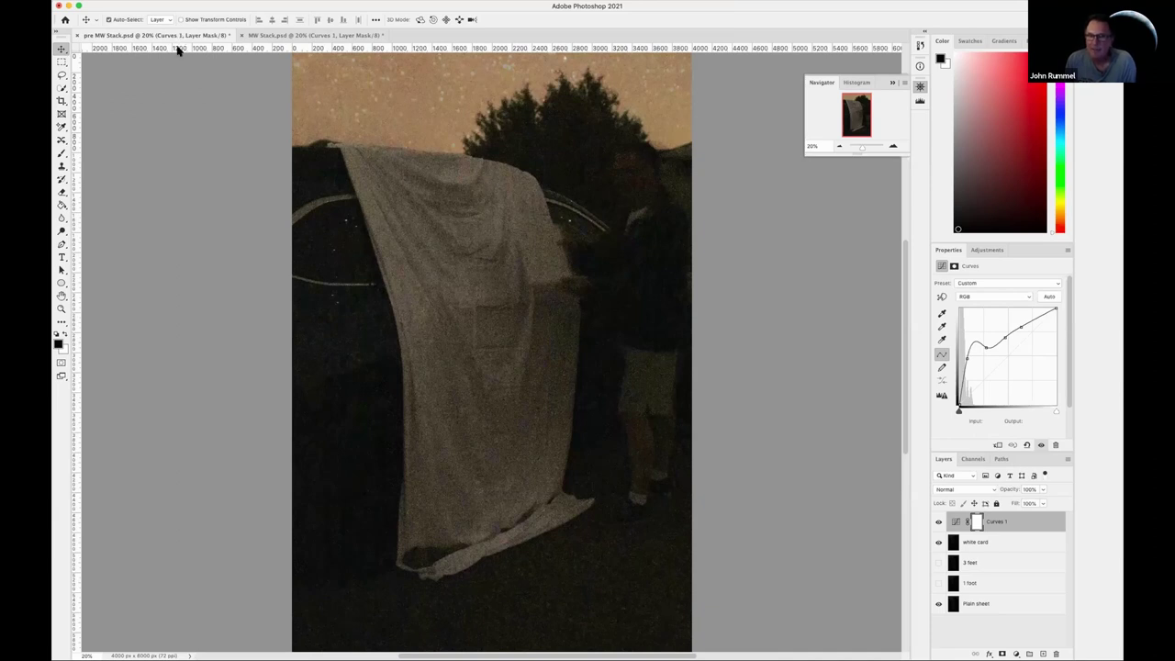
{"action": "left_click", "coordinate": [276, 37]}
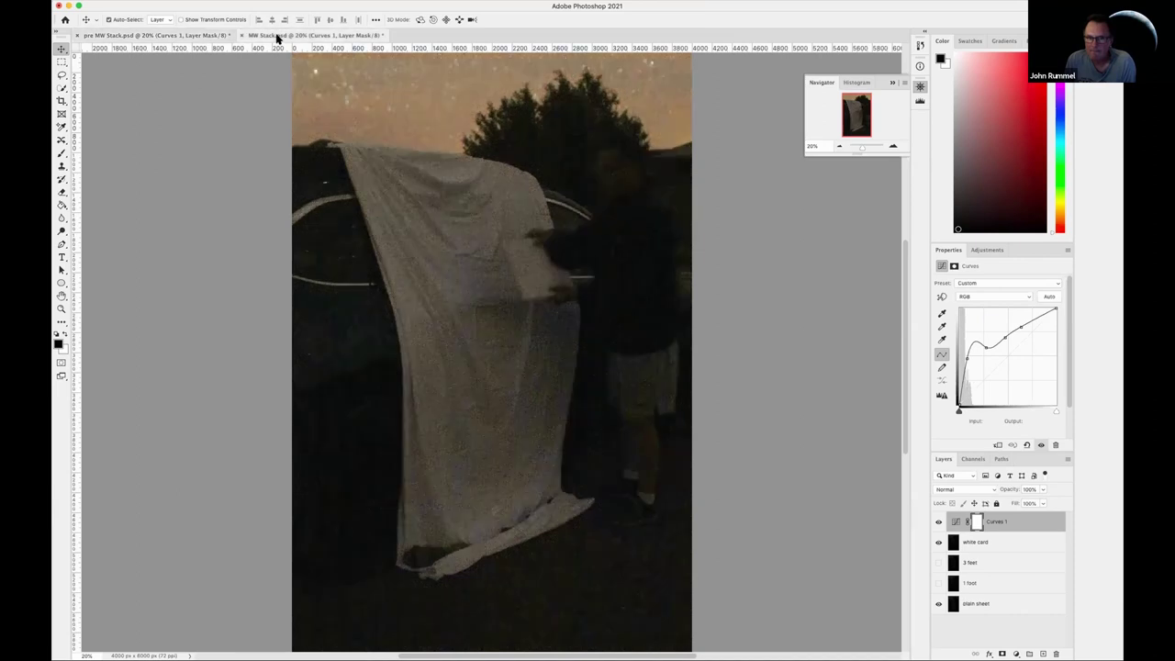
{"action": "left_click", "coordinate": [197, 34]}
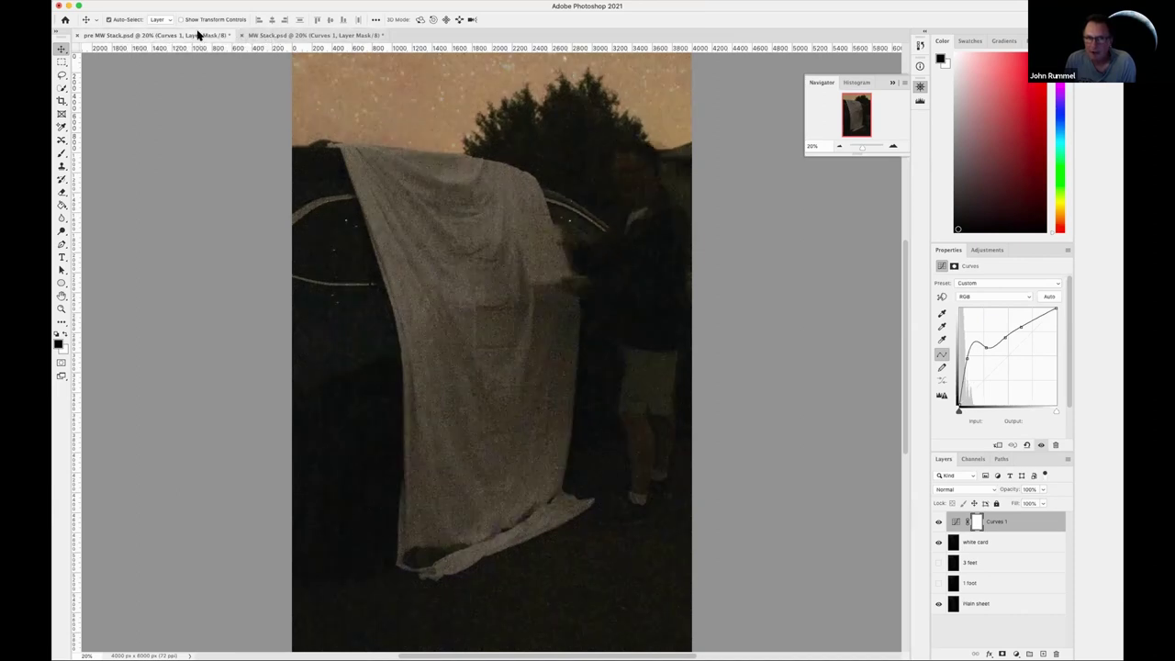
{"action": "left_click", "coordinate": [276, 36]}
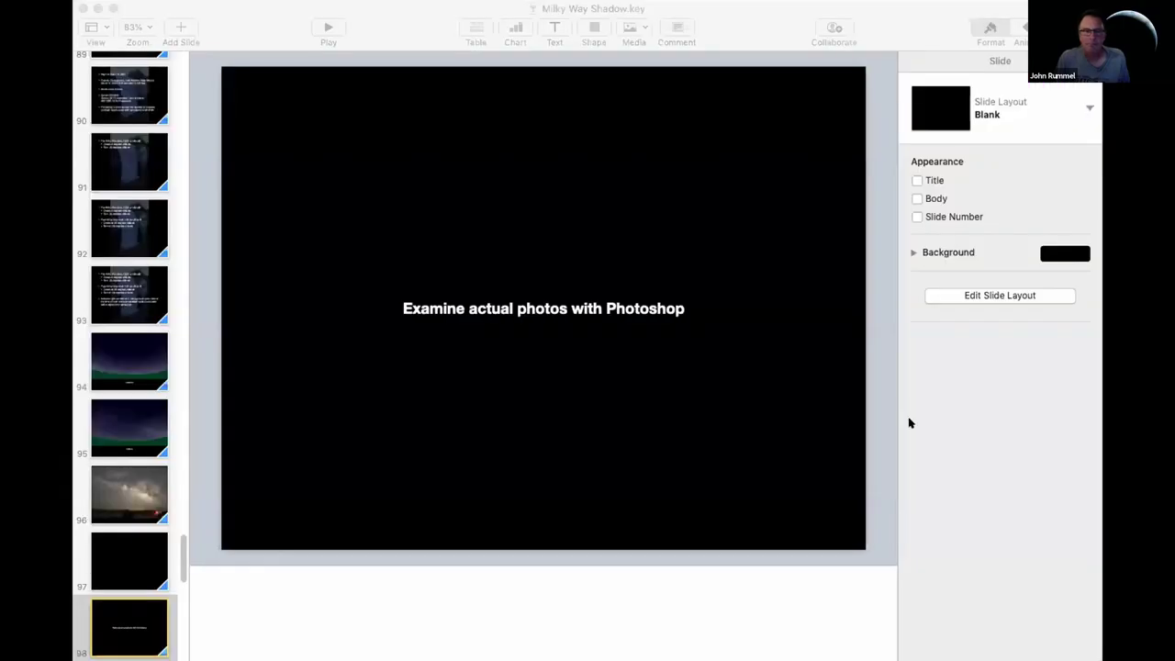
Switch to the Keynote presentation Milky Way Shadow.key, play it from slide 98 and advance to slide 101.
{"action": "left_click", "coordinate": [909, 420]}
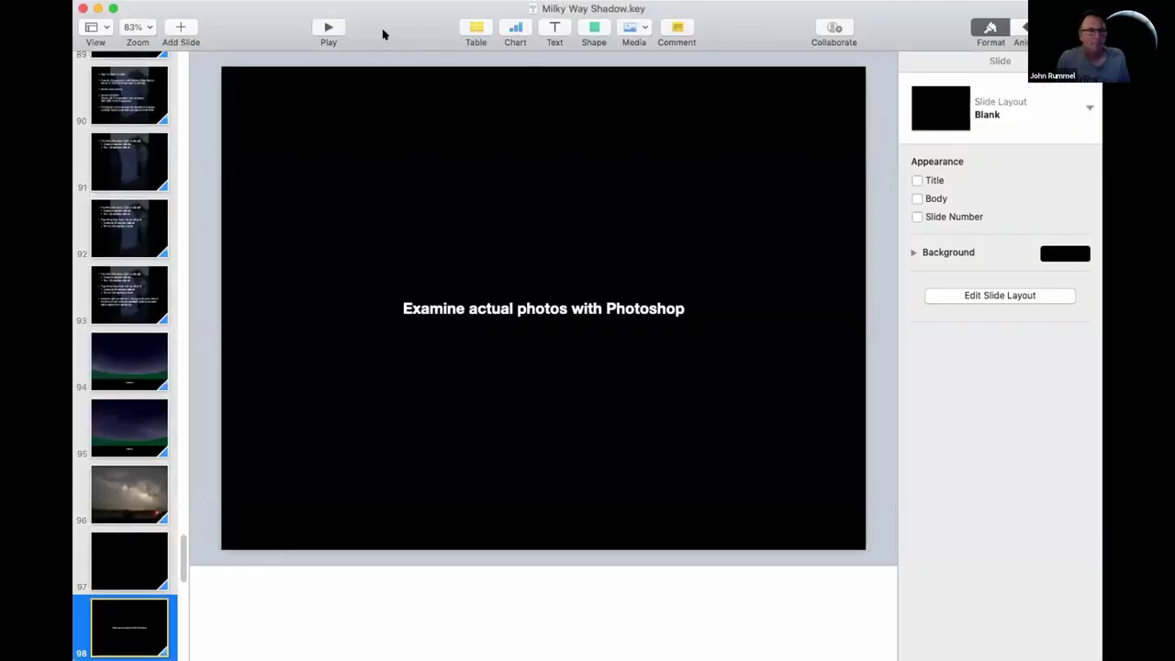
{"action": "left_click", "coordinate": [329, 30]}
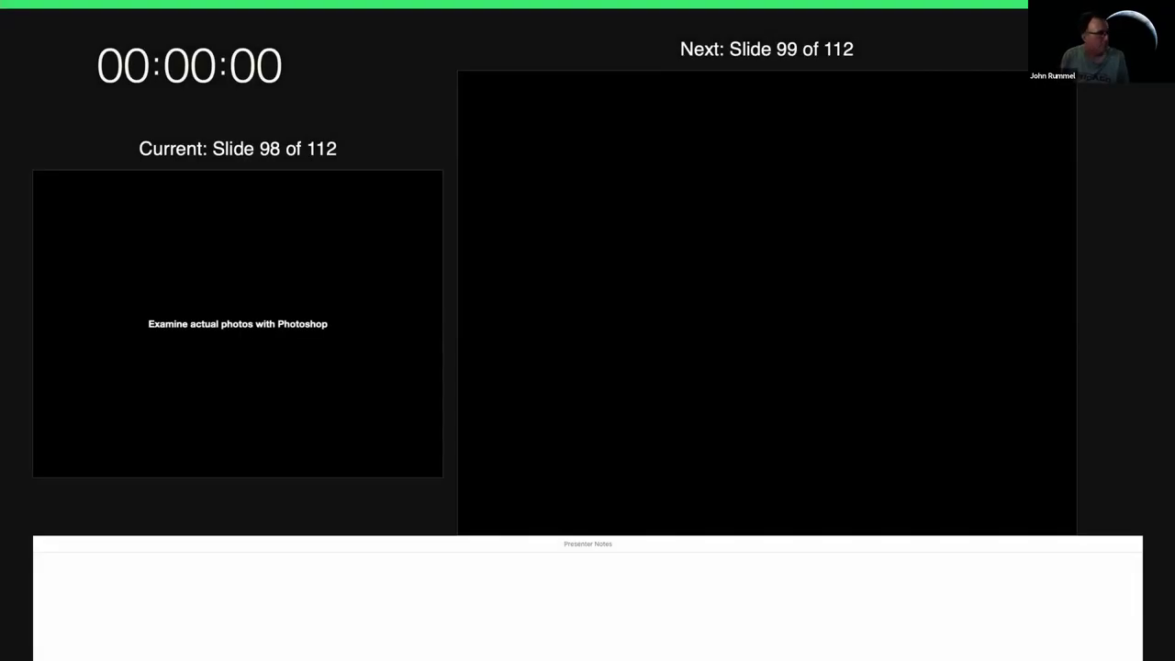
{"action": "key", "text": "Right"}
{"action": "key", "text": "Right"}
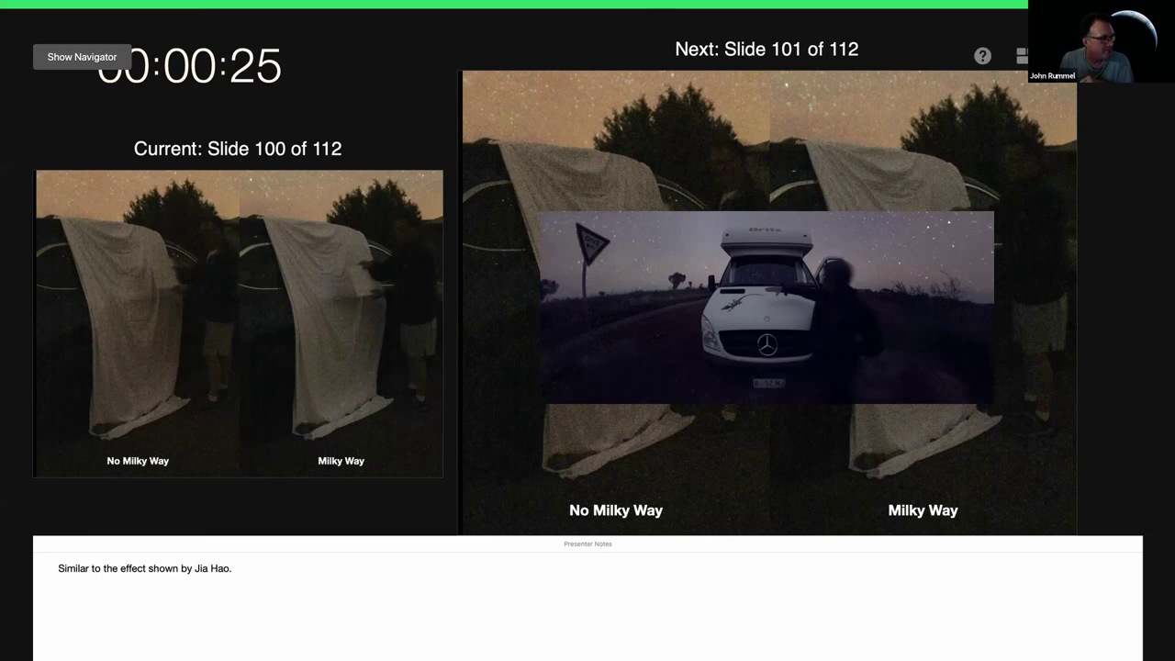
{"action": "key", "text": "Right"}
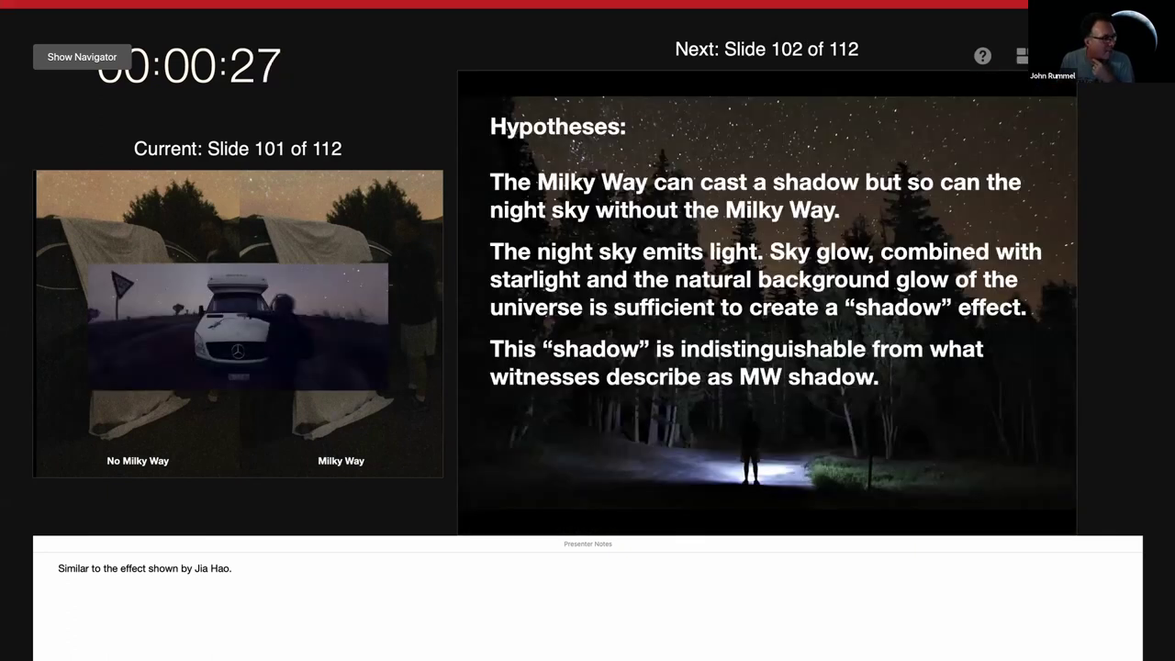